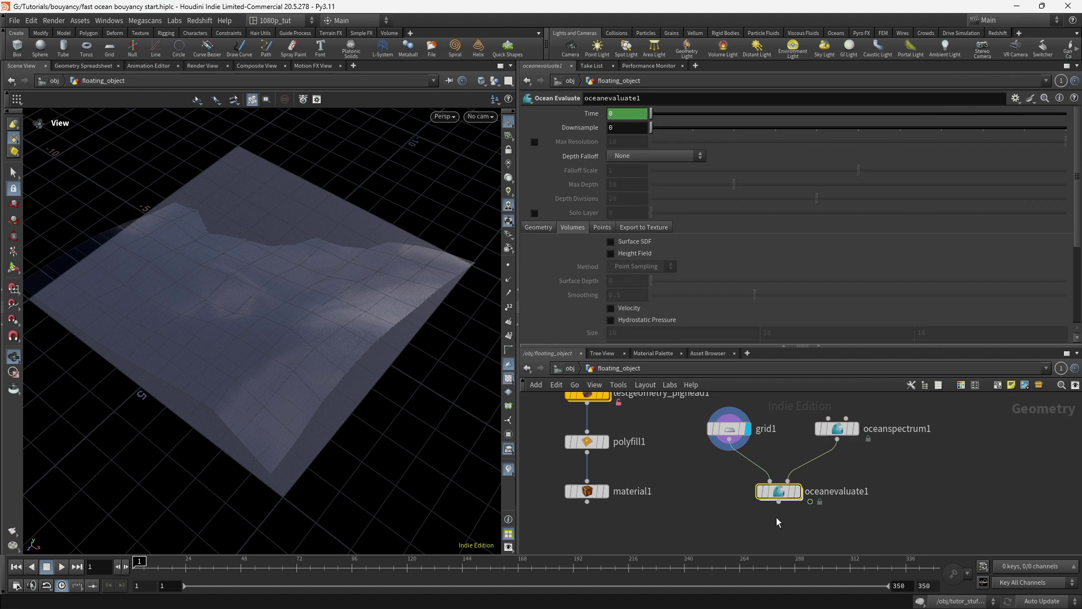
# Step: Enable the Surface SDF volume output on the oceanevaluate1 node
pyautogui.moveTo(930, 538); pyautogui.dragTo(953, 549, button='middle')
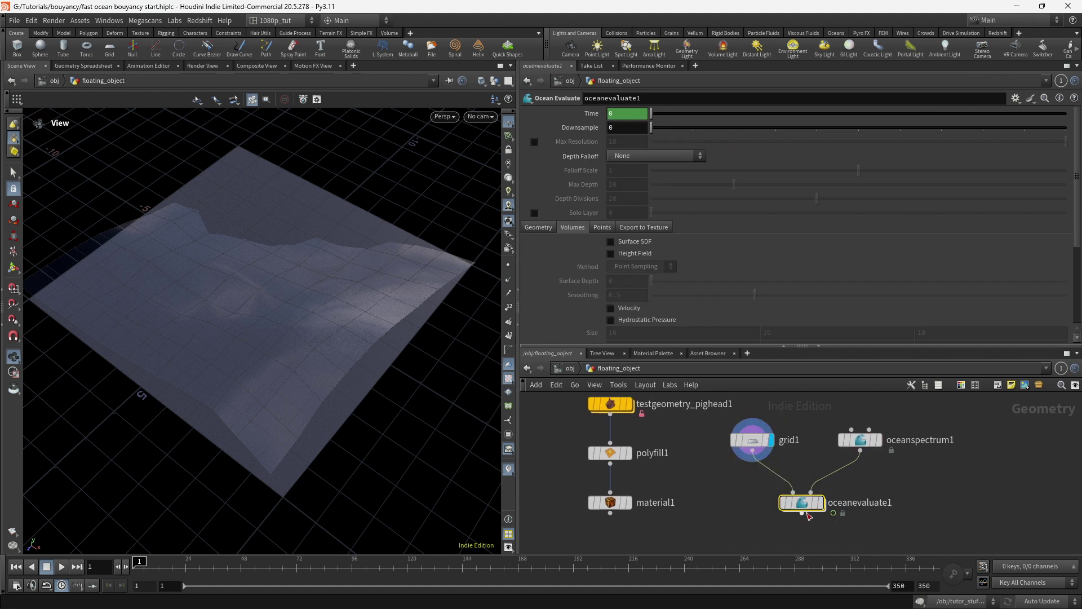
pyautogui.click(826, 525)
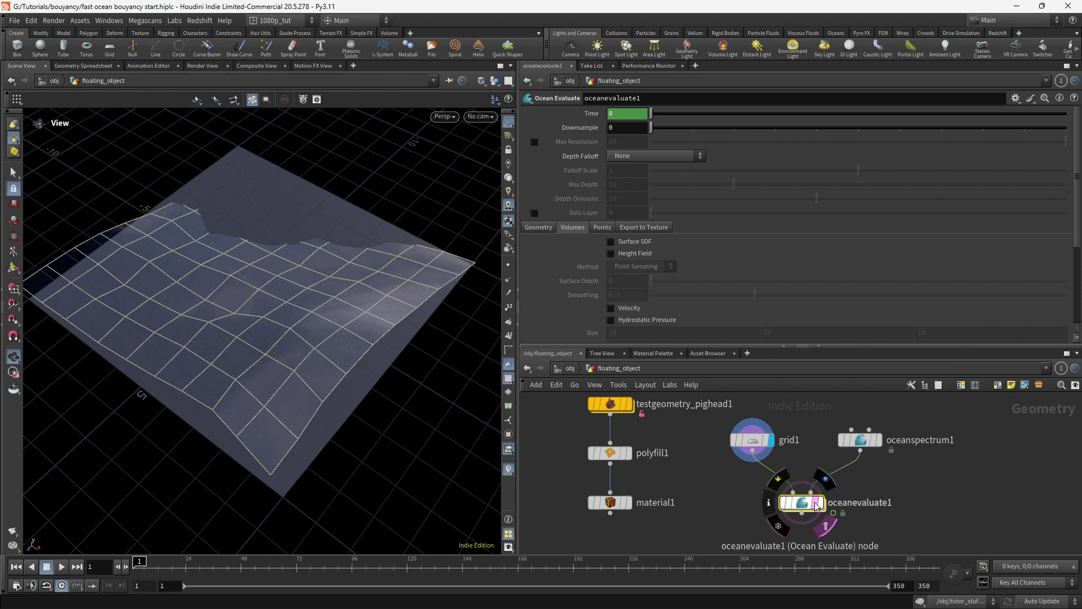
pyautogui.scroll(-3, 648, 312)
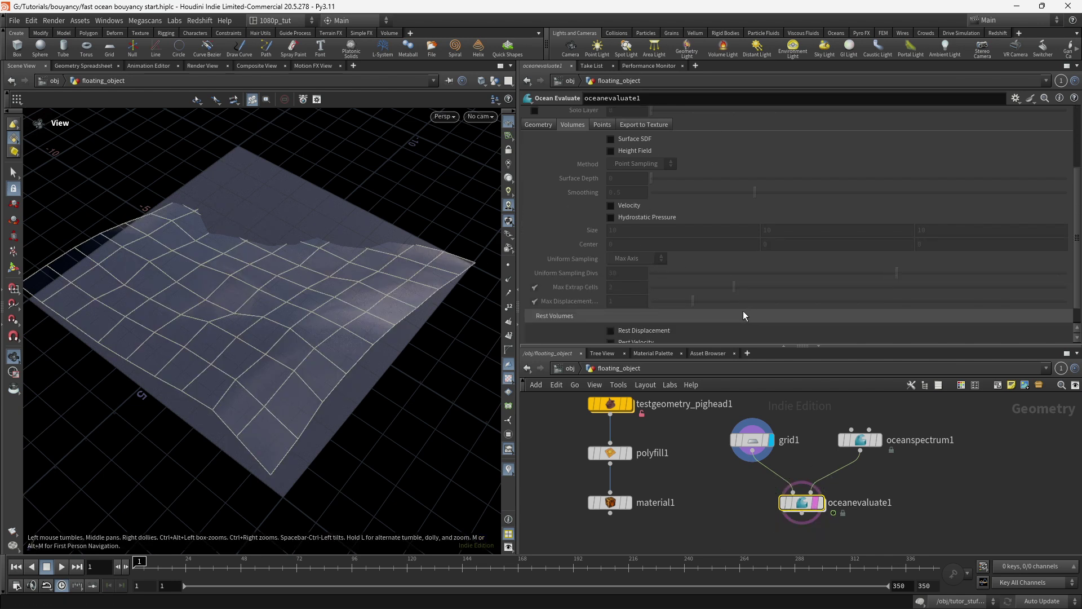
pyautogui.click(611, 173)
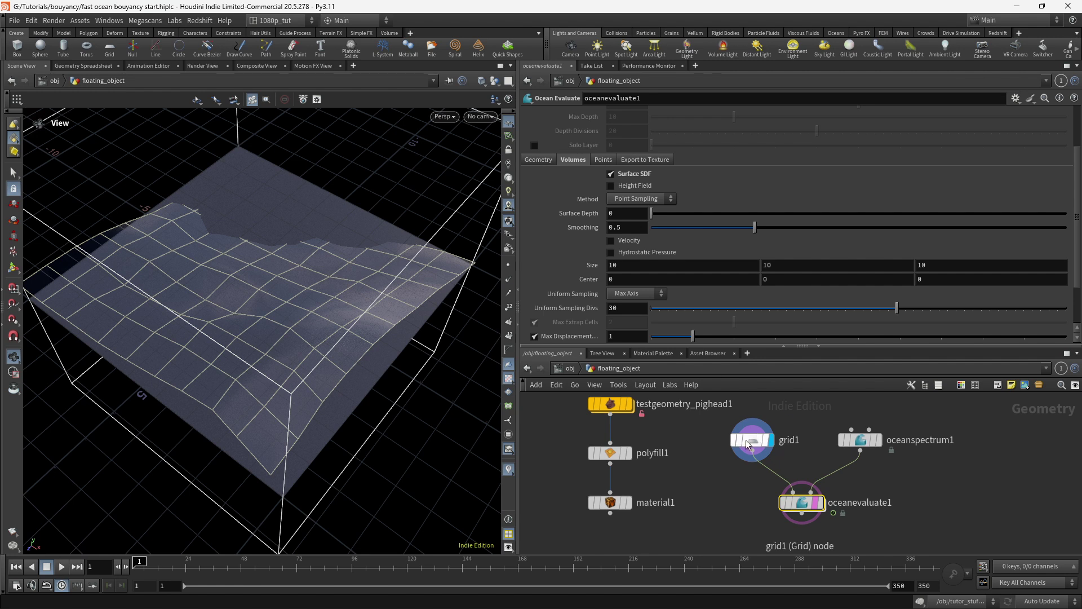
# Step: Turn off oceanevaluate1's template display and make it the displayed node instead of grid1
pyautogui.click(753, 442)
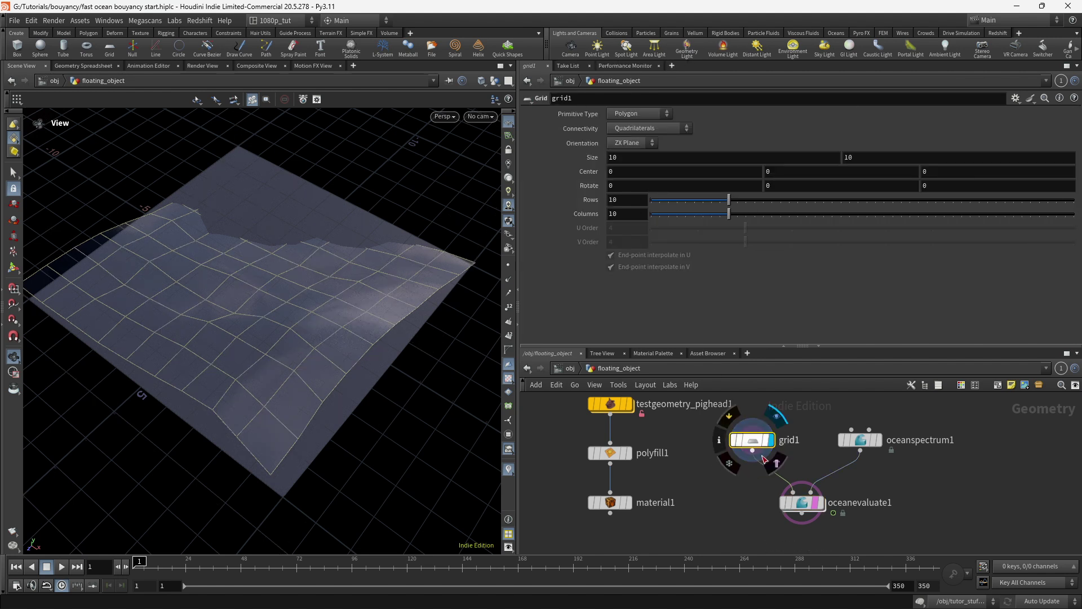
pyautogui.click(816, 505)
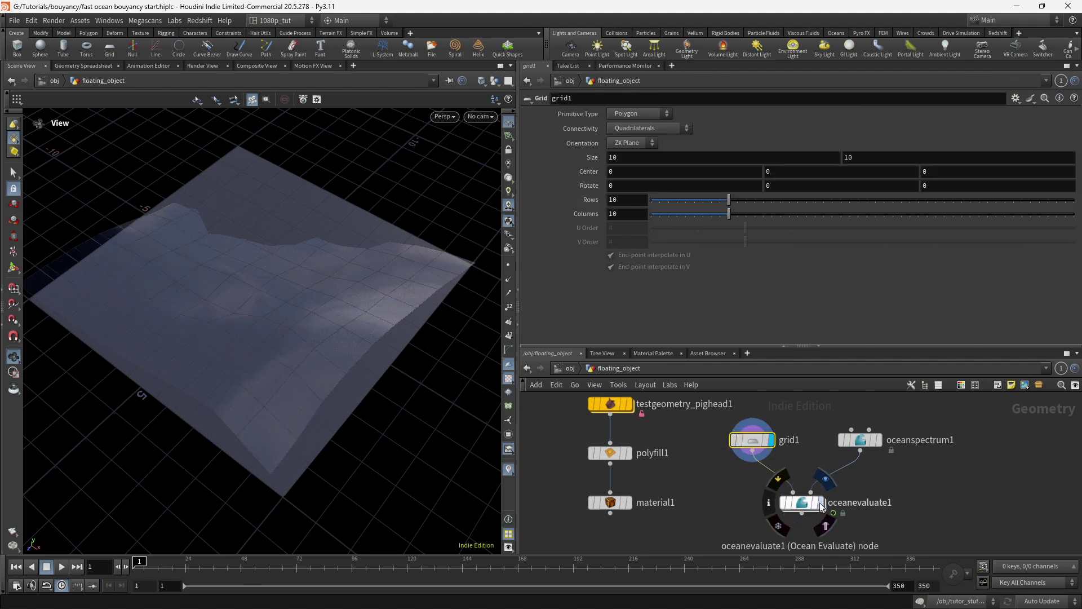
pyautogui.click(808, 509)
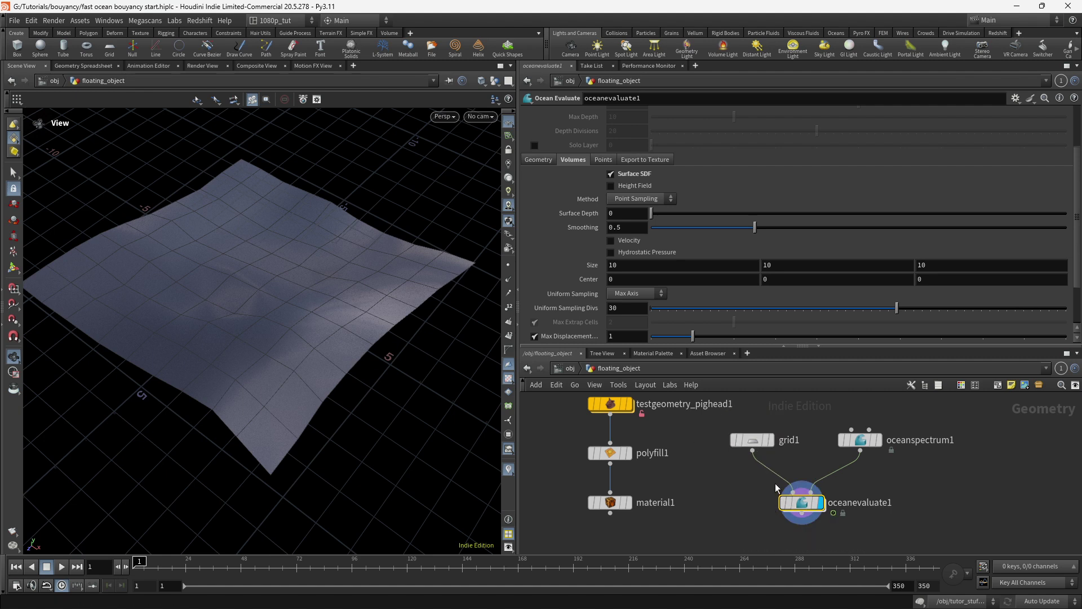
# Step: Link grid1's second size value to its first with a relative reference
pyautogui.click(752, 439)
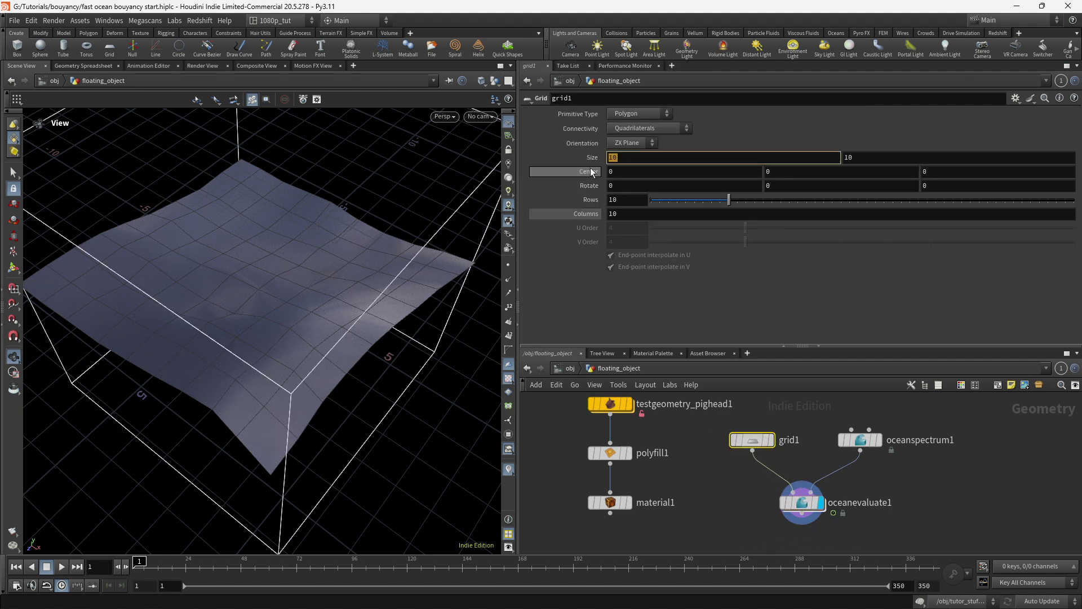
pyautogui.rightClick(616, 157)
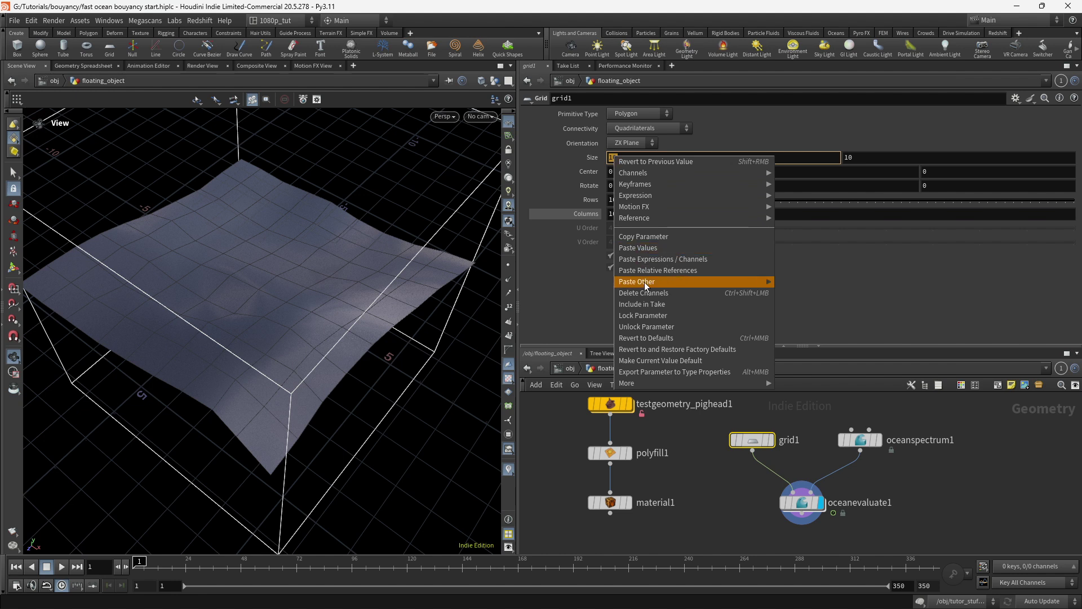
pyautogui.click(654, 237)
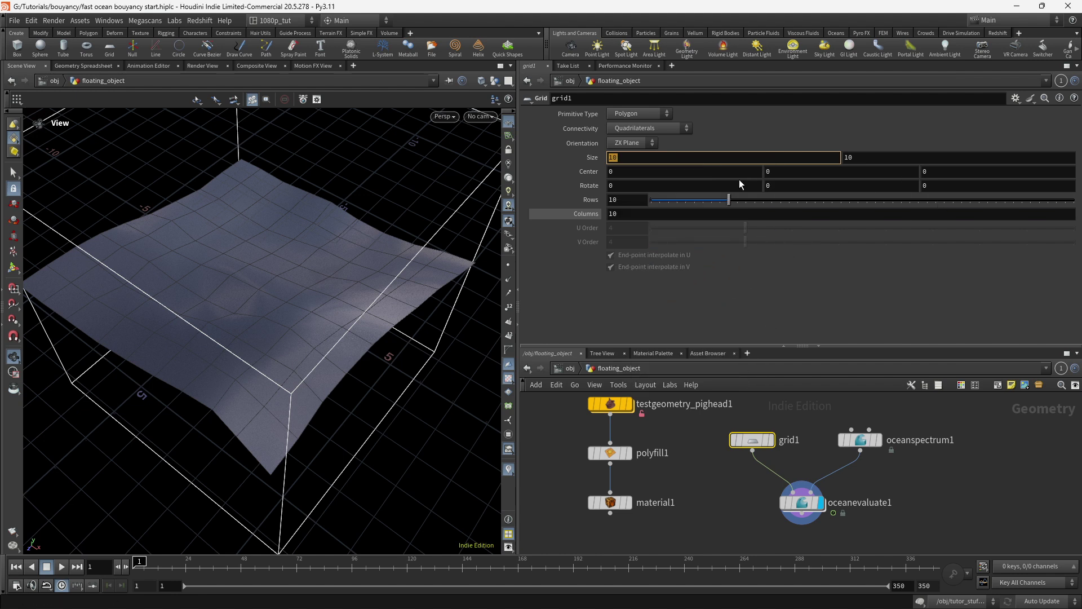
pyautogui.press('Tab')
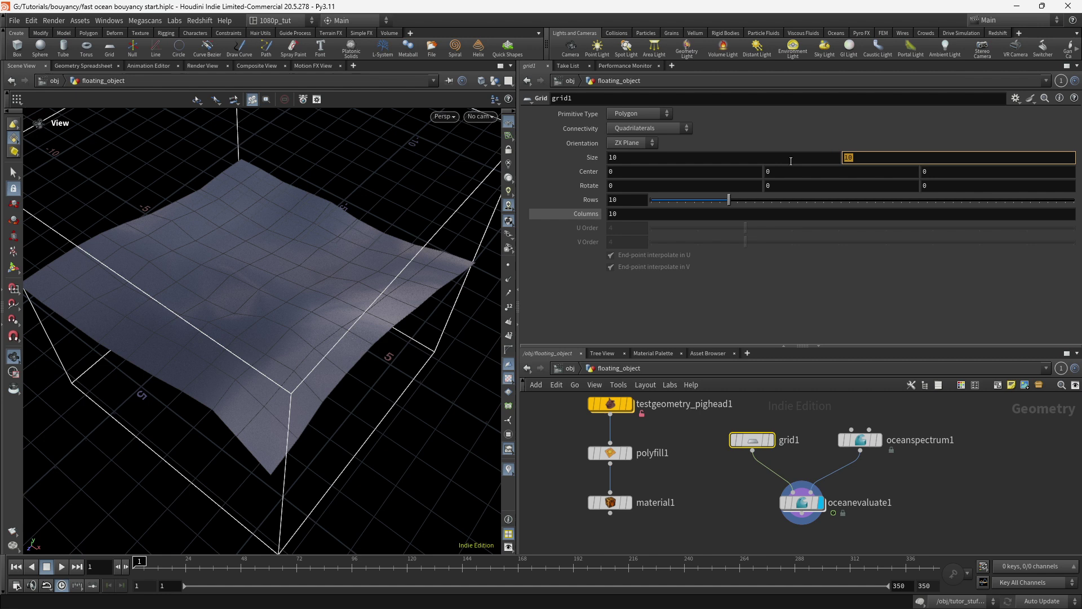
pyautogui.rightClick(849, 158)
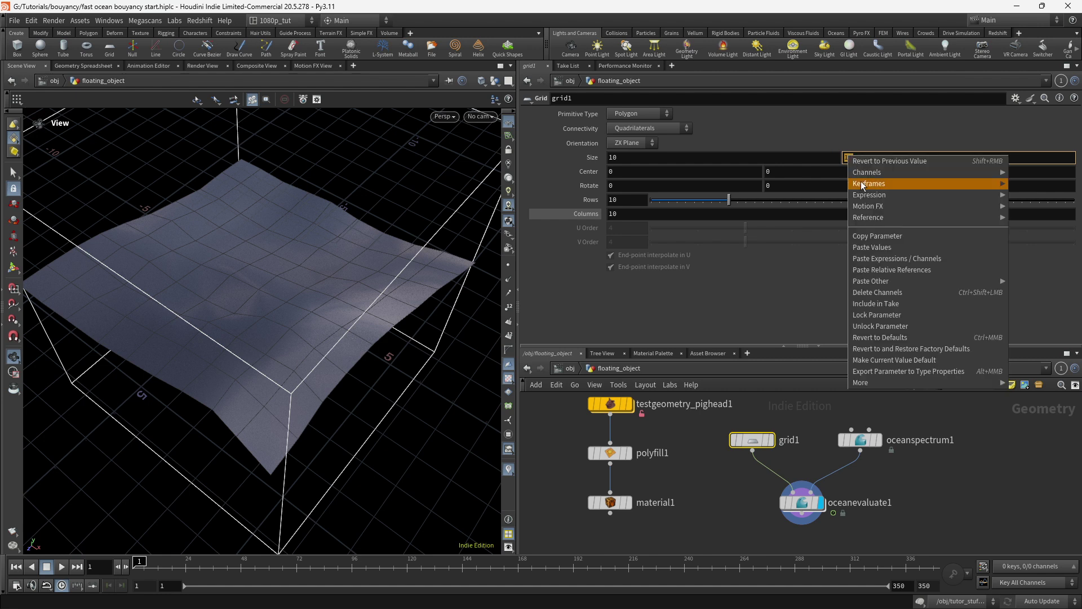
pyautogui.click(894, 269)
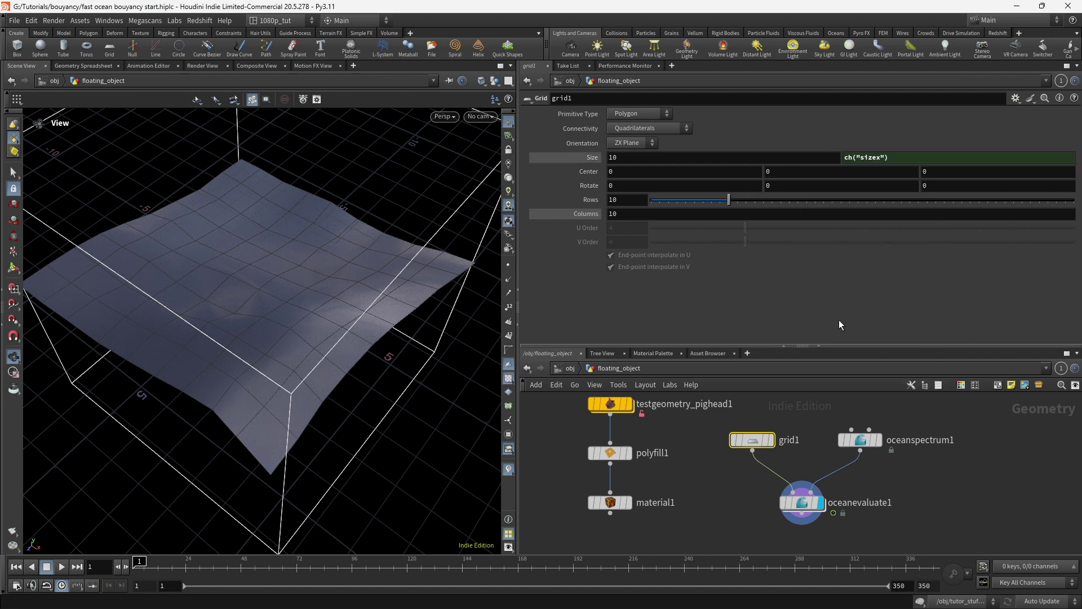
# Step: Set grid1's first size value to 30 to enlarge the ocean surface
pyautogui.hotkey('shift', 'Tab')
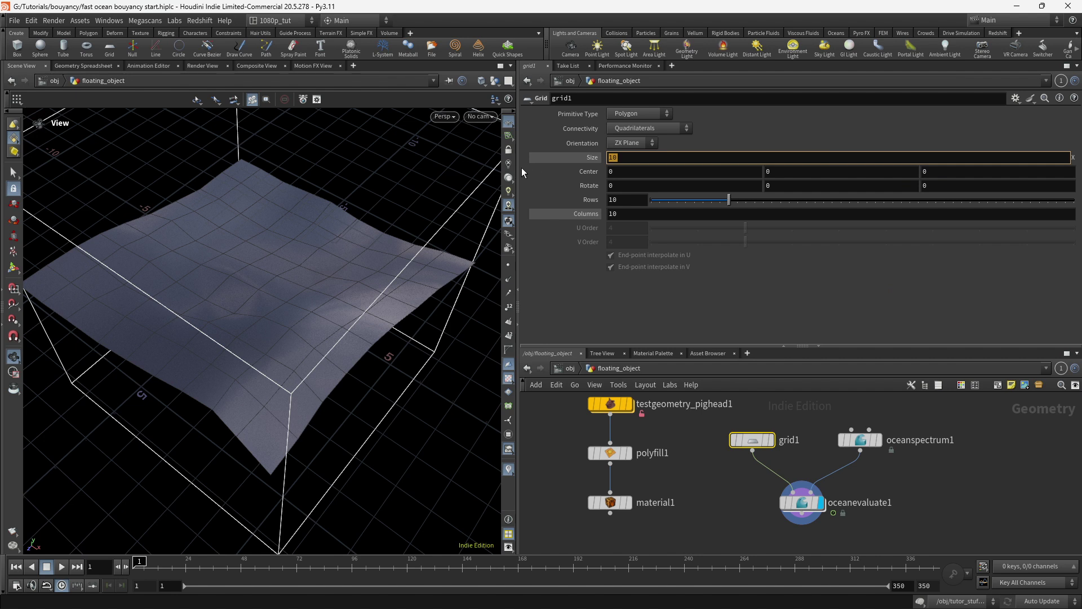
pyautogui.write('30')
pyautogui.press('Return')
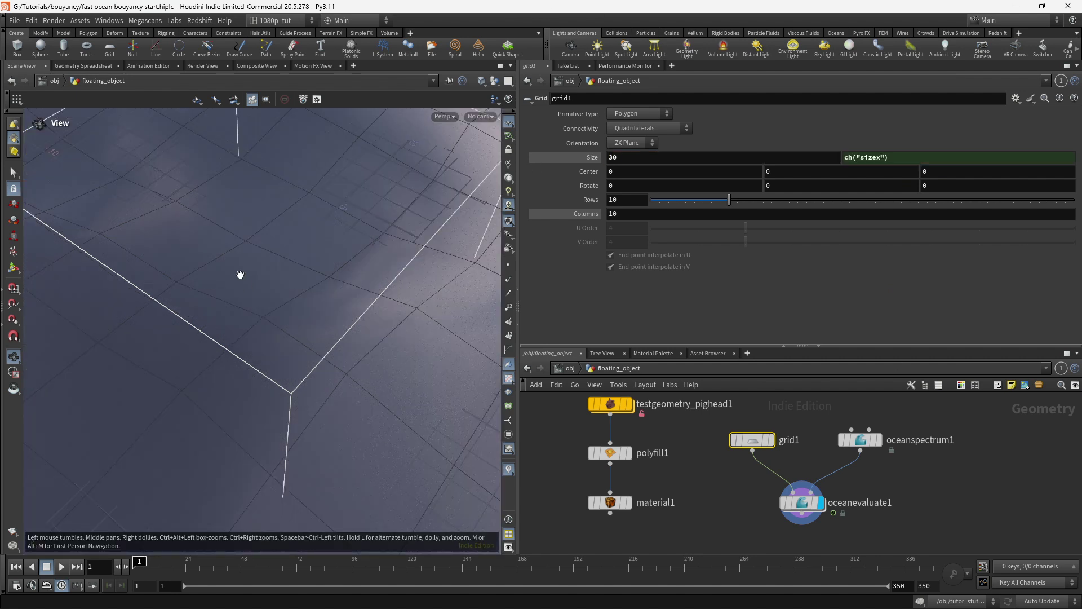
pyautogui.scroll(-5, 240, 275)
pyautogui.moveTo(252, 268)
pyautogui.mouseDown()
pyautogui.moveTo(263, 265)
pyautogui.moveTo(282, 327)
pyautogui.moveTo(273, 335)
pyautogui.moveTo(299, 330)
pyautogui.mouseUp()
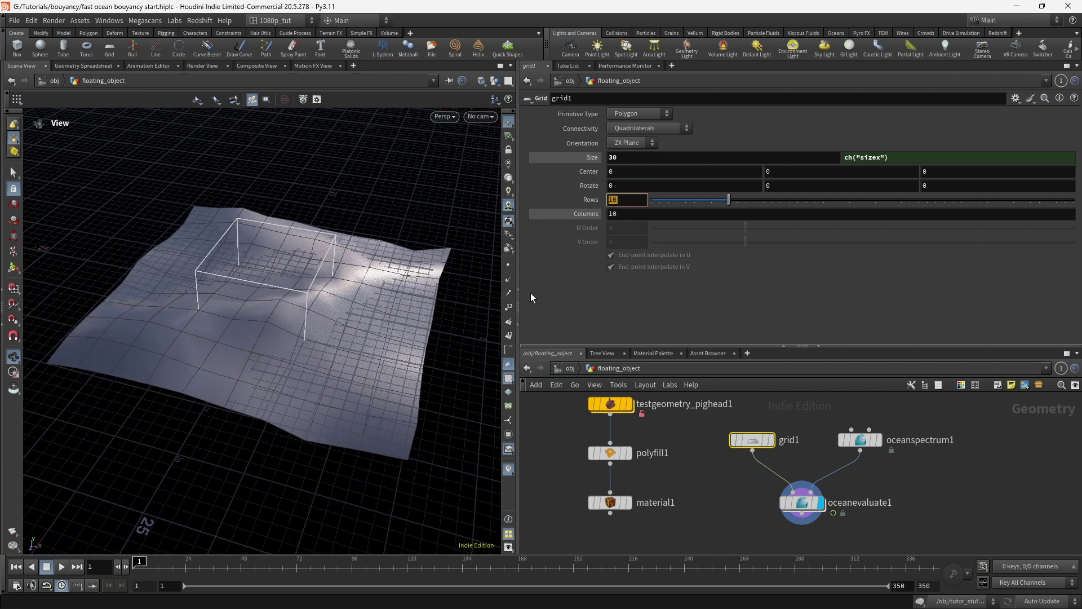
# Step: Link grid1's columns to its rows with a relative reference and set the rows to 60
pyautogui.rightClick(600, 215)
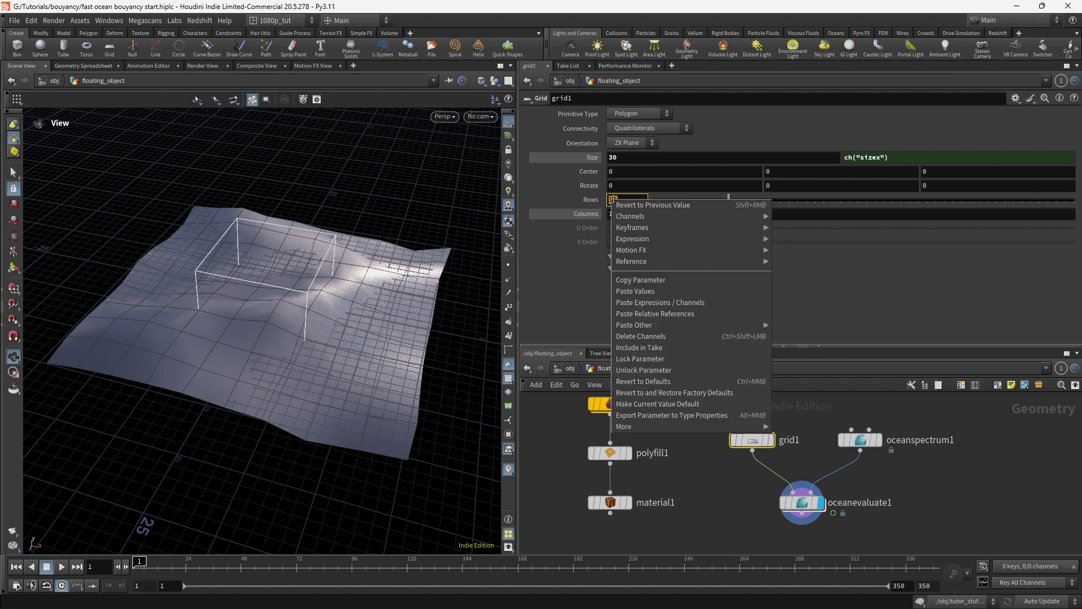
pyautogui.click(641, 281)
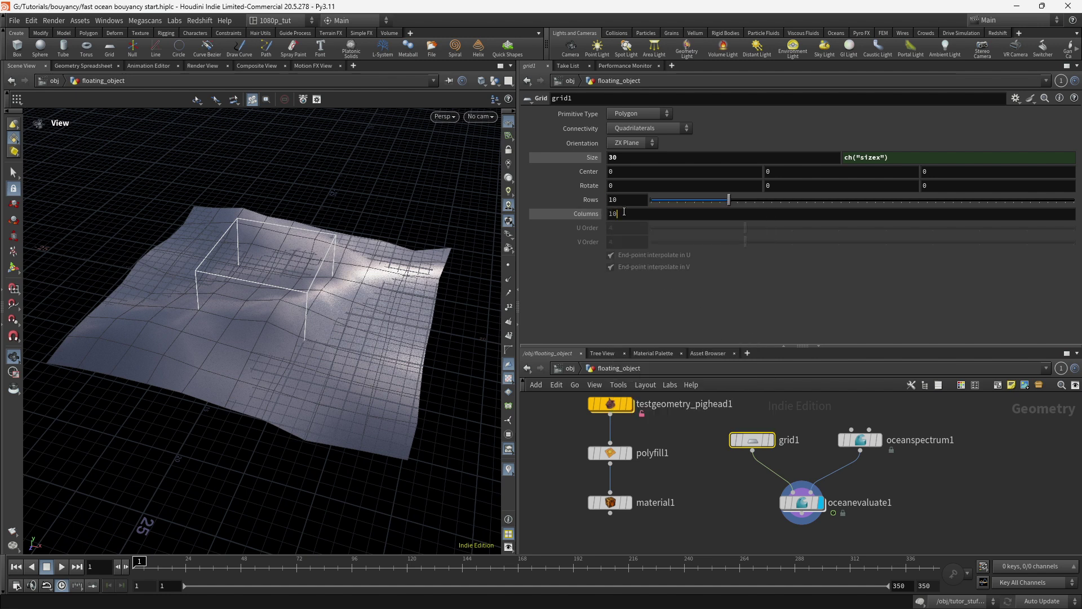
pyautogui.rightClick(613, 214)
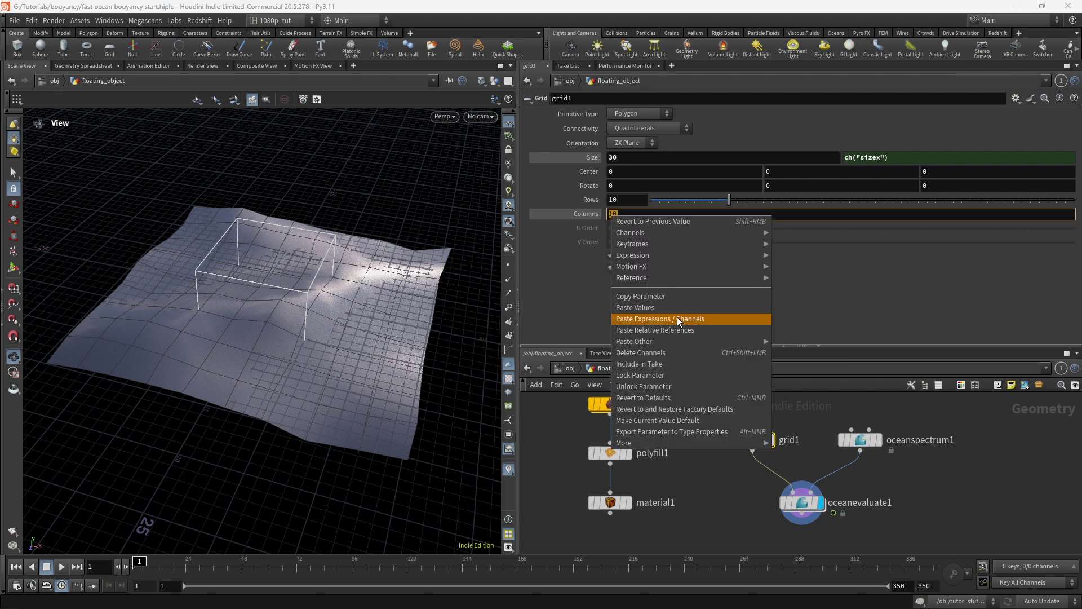
pyautogui.click(685, 331)
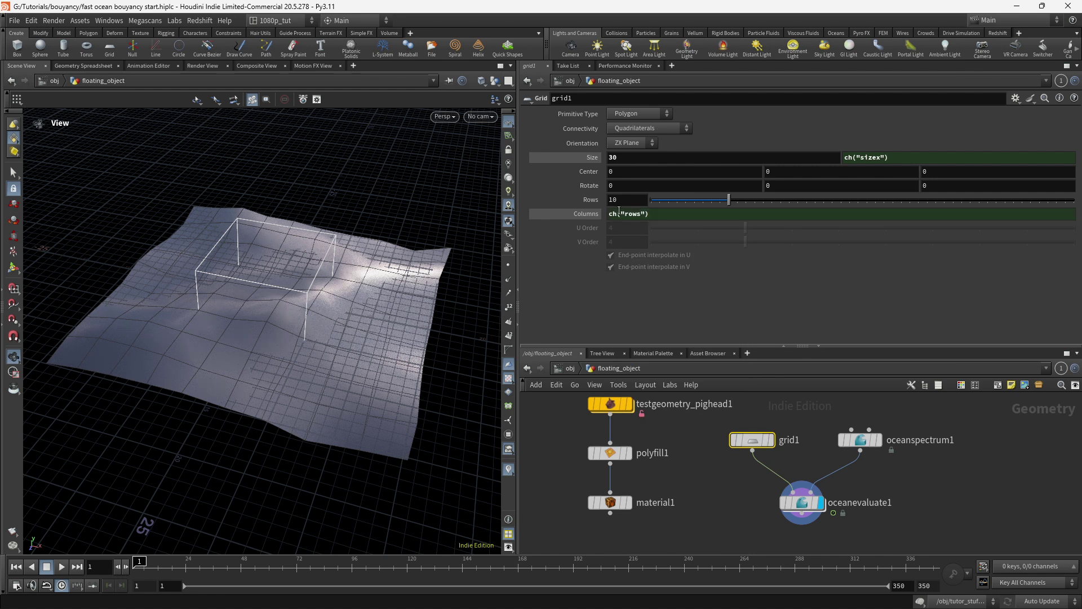
pyautogui.write('60')
pyautogui.press('Return')
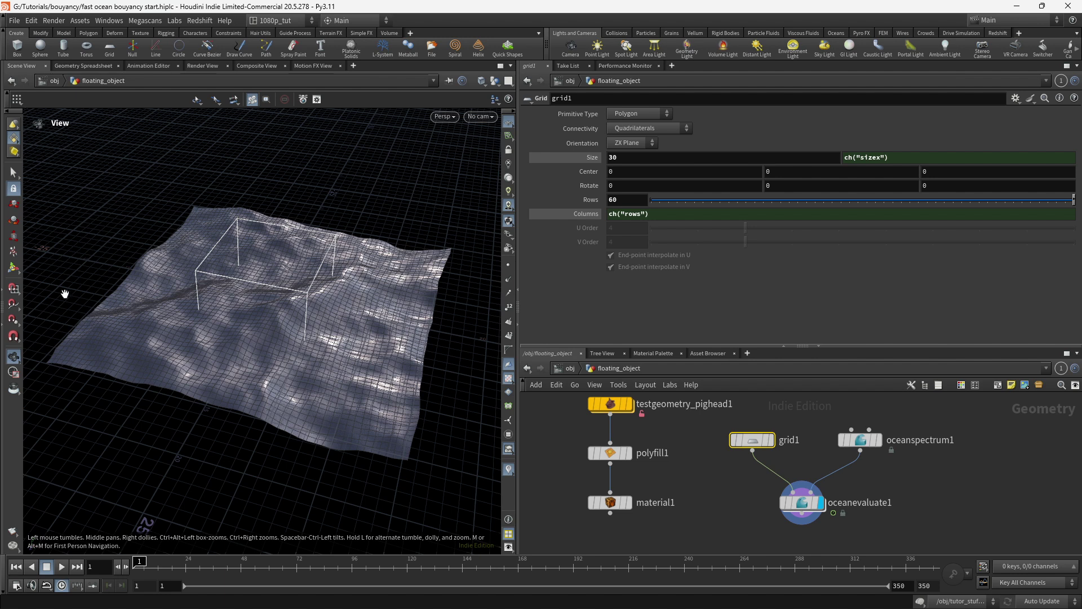
pyautogui.moveTo(65, 293); pyautogui.dragTo(84, 298)
# Step: Add a Null node wired to the output of oceanevaluate1
pyautogui.click(799, 506)
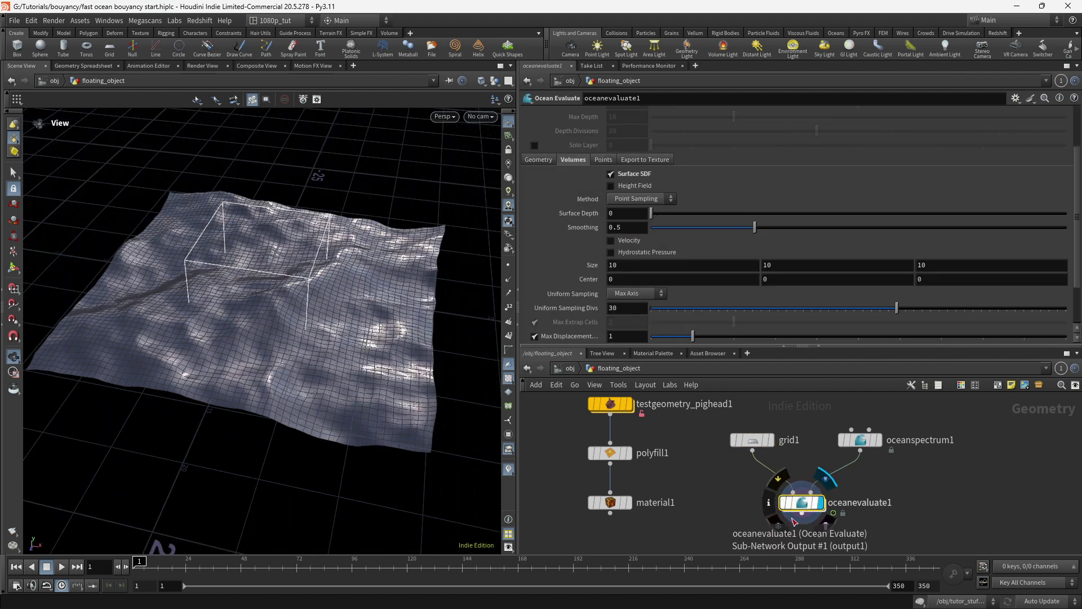
pyautogui.moveTo(802, 515); pyautogui.dragTo(827, 534)
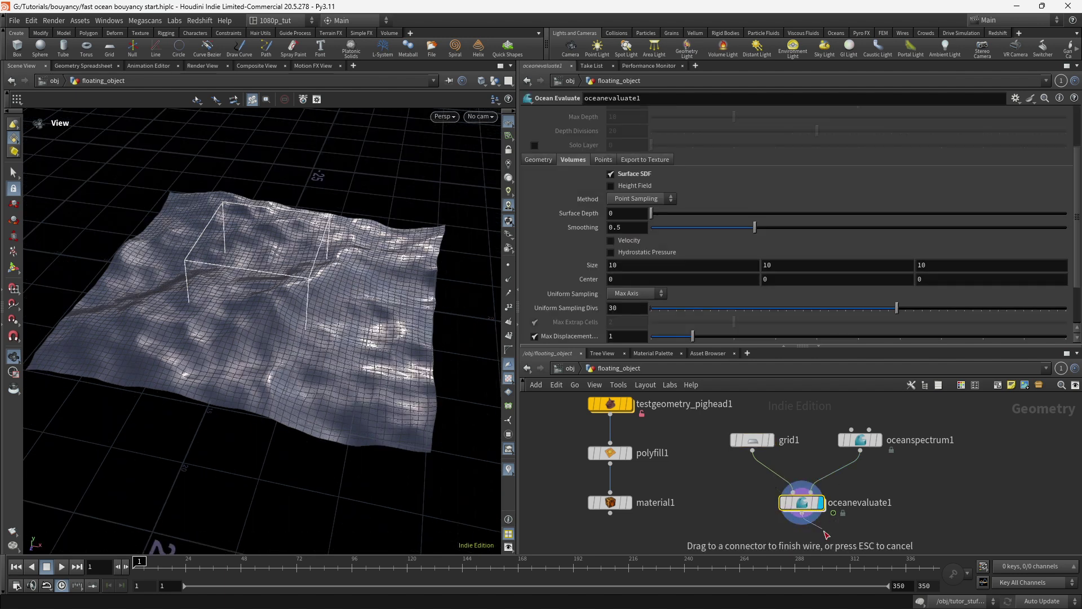
pyautogui.moveTo(824, 538); pyautogui.dragTo(823, 417, button='middle')
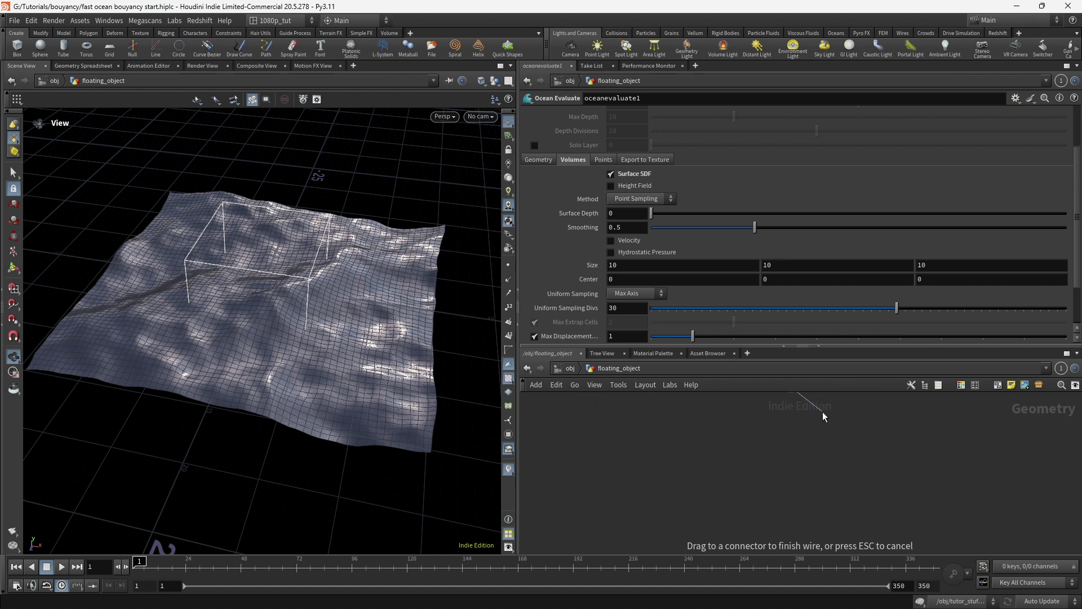
pyautogui.press('Tab')
pyautogui.write('null')
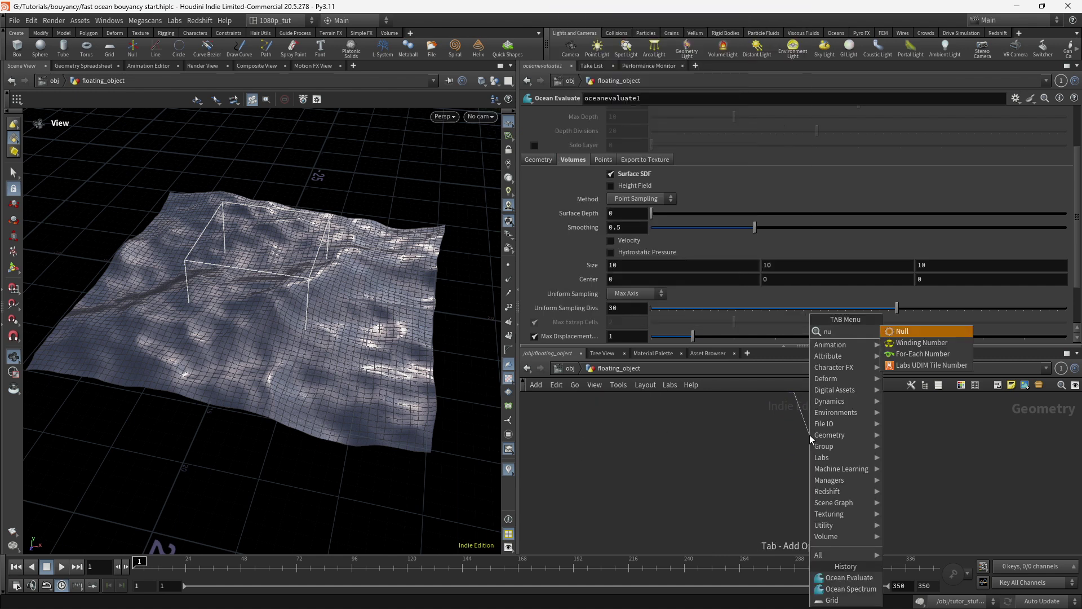
pyautogui.click(897, 331)
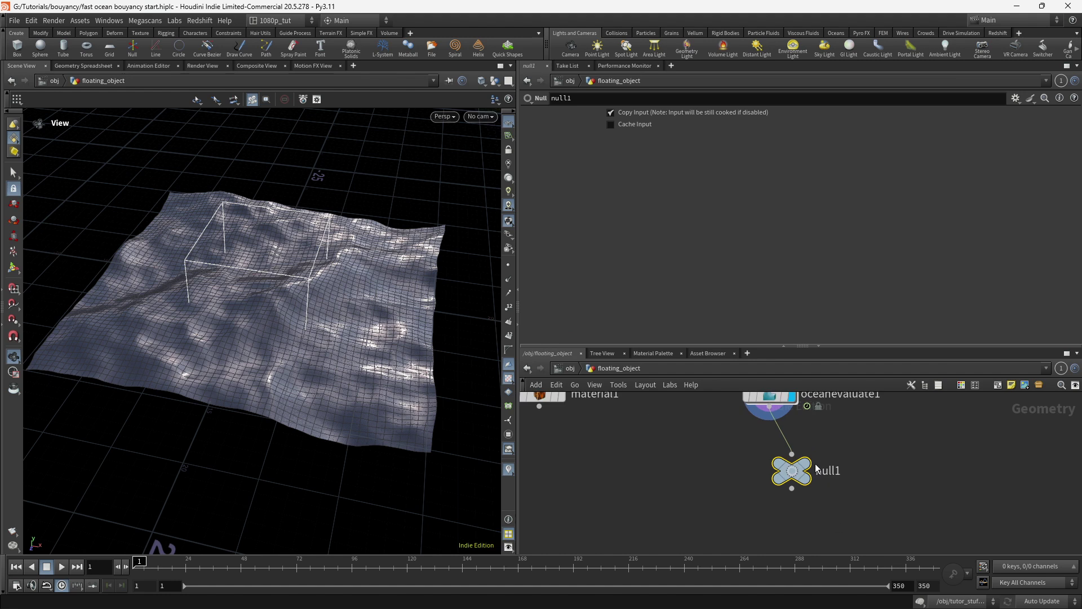
# Step: Rename the new Null node as OCEAN_OUT and make it the displayed node
pyautogui.doubleClick(824, 471)
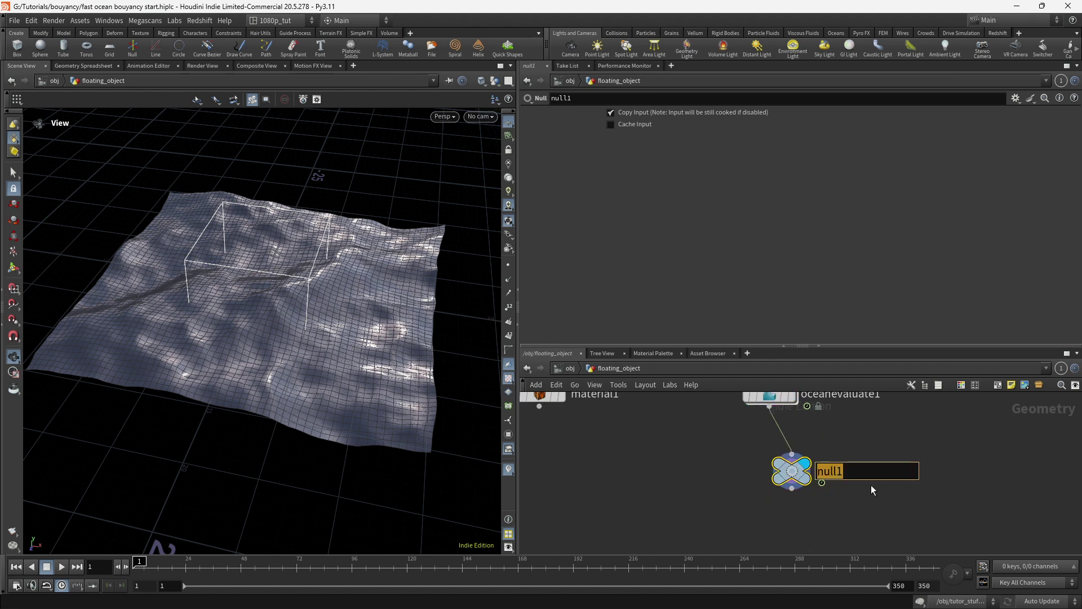
pyautogui.write('OCEAN_OUT')
pyautogui.press('Return')
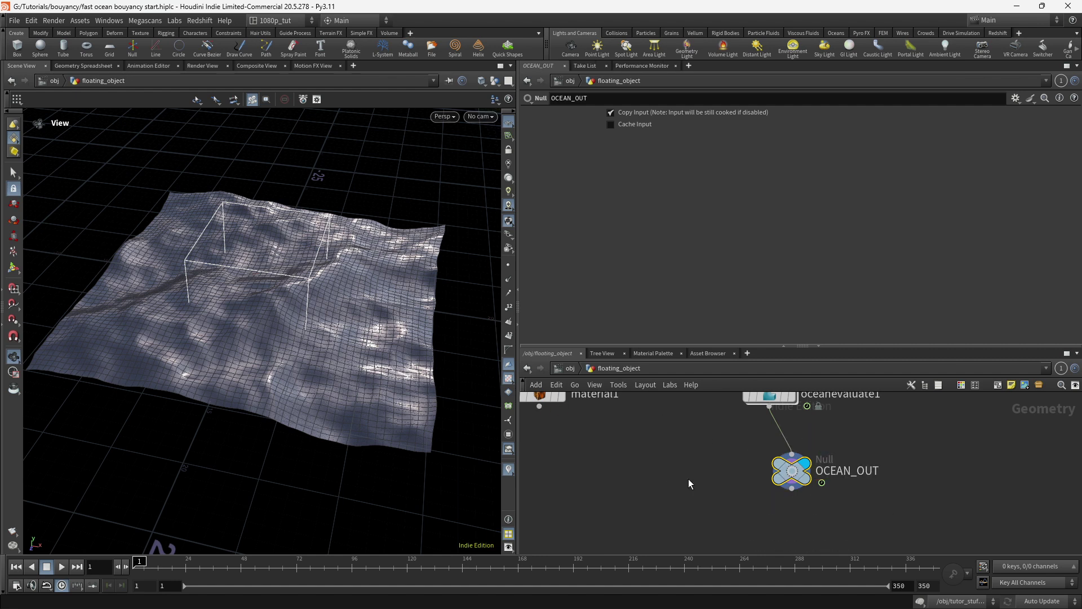
# Step: In the water_render object, point object_merge1's Object 1 to OCEAN_OUT inside floating_object
pyautogui.moveTo(688, 483); pyautogui.dragTo(761, 540, button='middle')
pyautogui.click(569, 369)
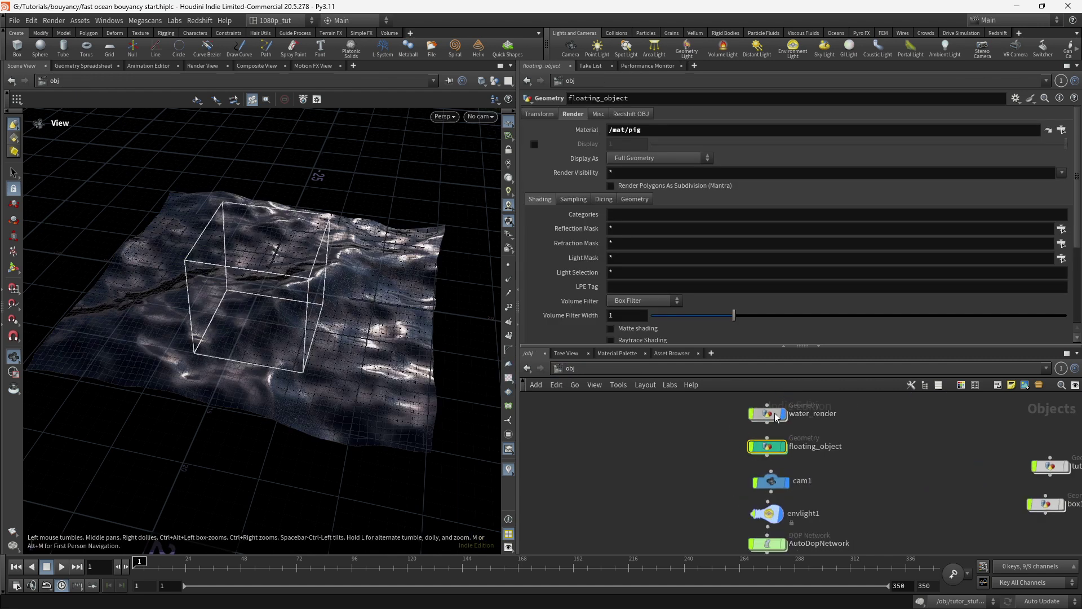
pyautogui.doubleClick(769, 413)
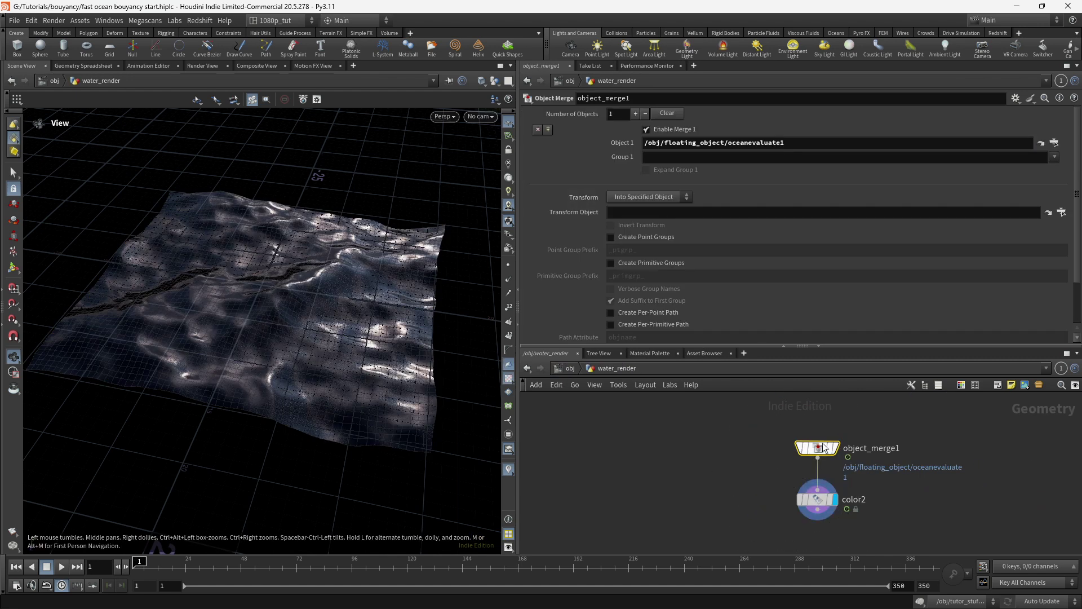
pyautogui.click(1055, 143)
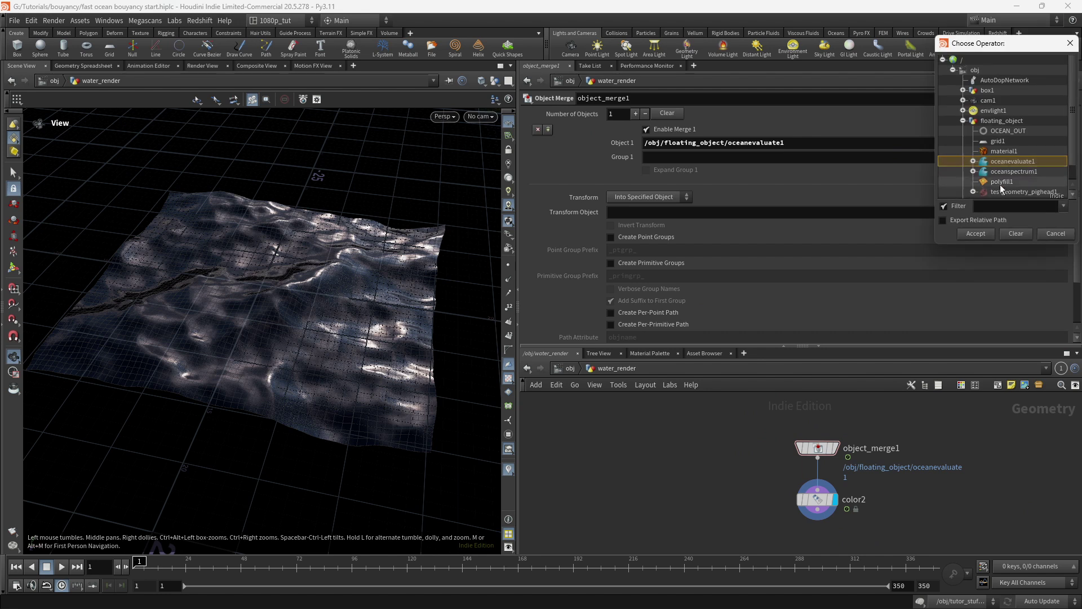
pyautogui.click(1007, 131)
pyautogui.click(975, 233)
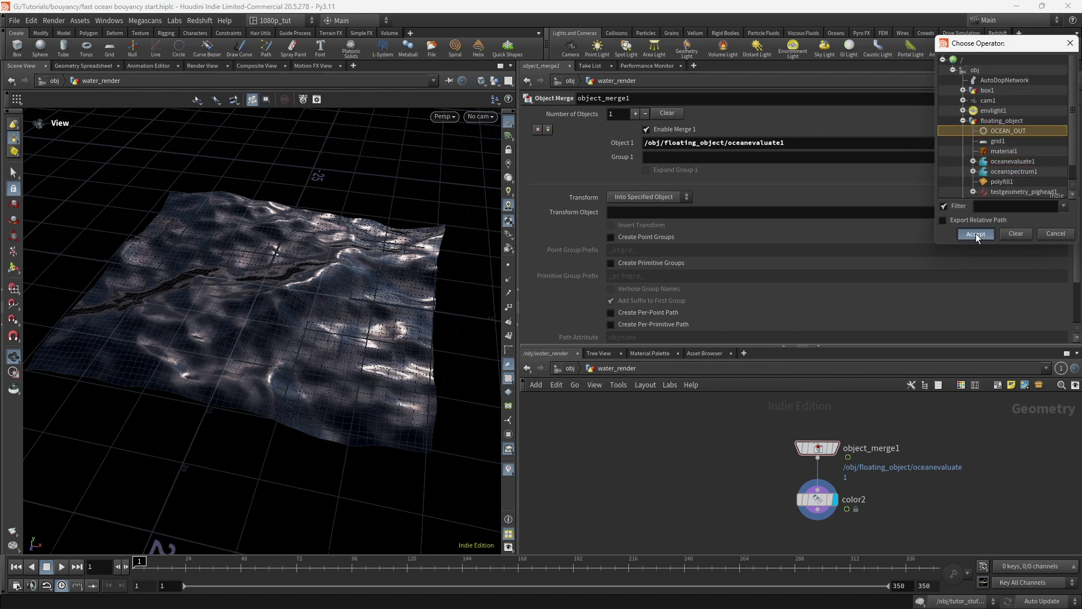
# Step: Return to the object level and open the floating_object network
pyautogui.click(570, 368)
pyautogui.click(771, 447)
pyautogui.moveTo(782, 456)
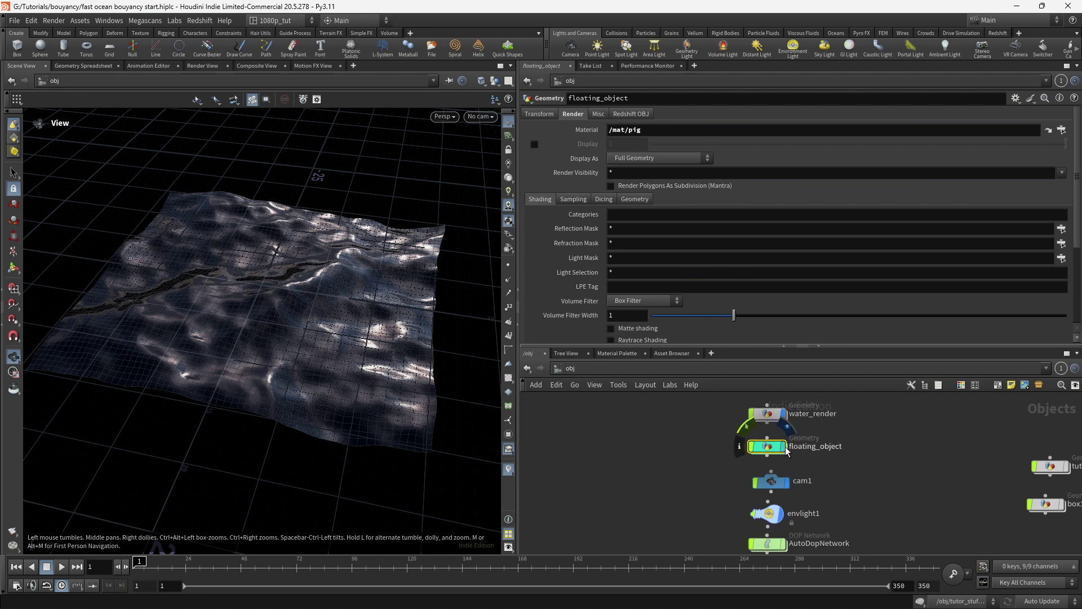
pyautogui.doubleClick(767, 447)
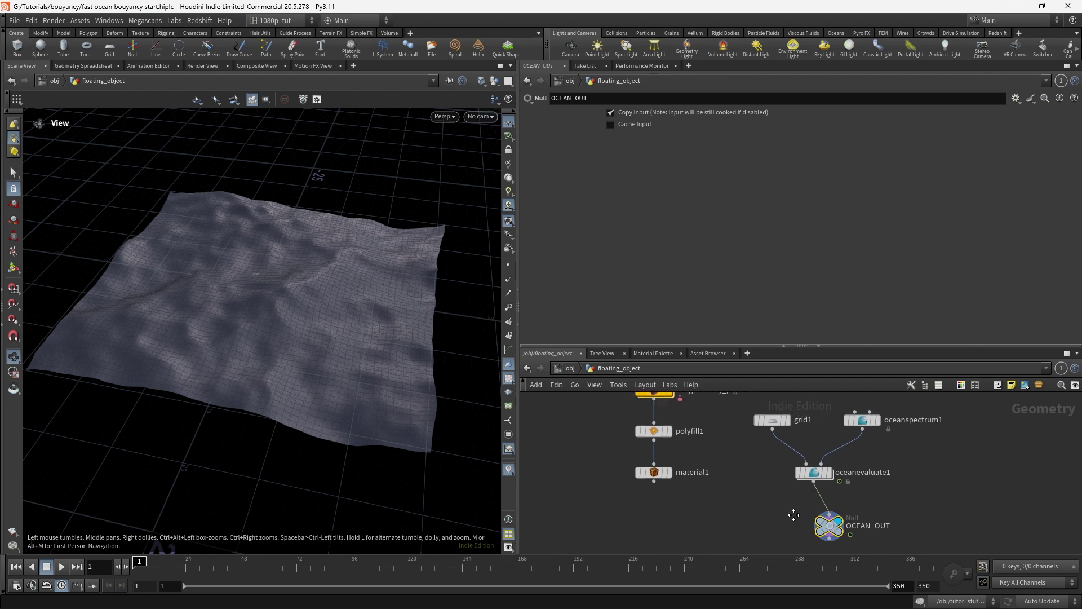
# Step: Link oceanevaluate1's Uniform Sampling Divs to grid1's rows with a relative reference
pyautogui.click(814, 472)
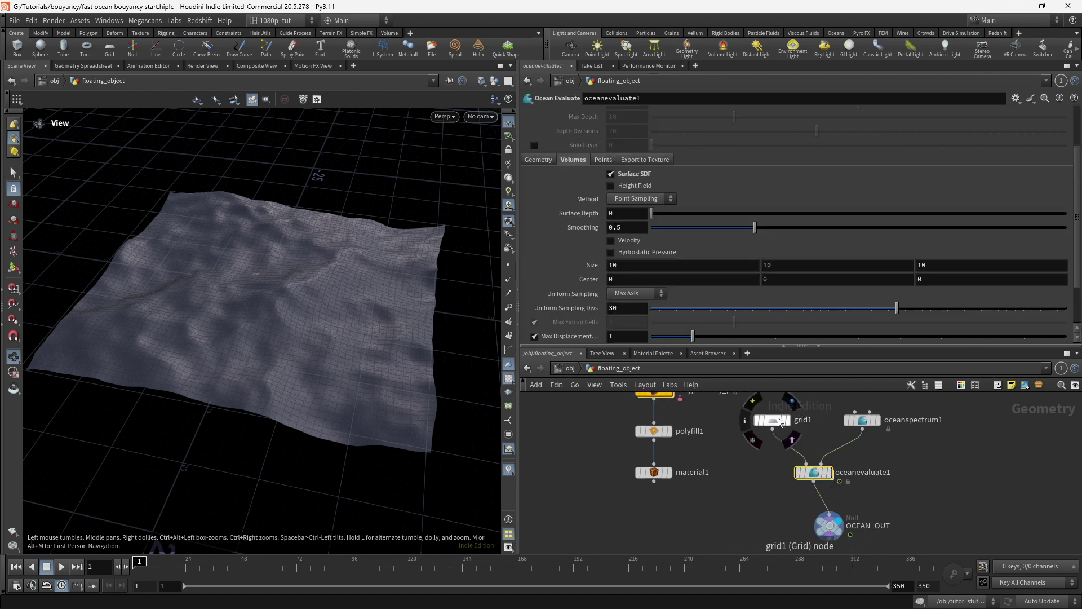
pyautogui.click(780, 422)
pyautogui.doubleClick(612, 200)
pyautogui.rightClick(612, 200)
pyautogui.click(618, 305)
pyautogui.rightClick(612, 200)
pyautogui.click(631, 282)
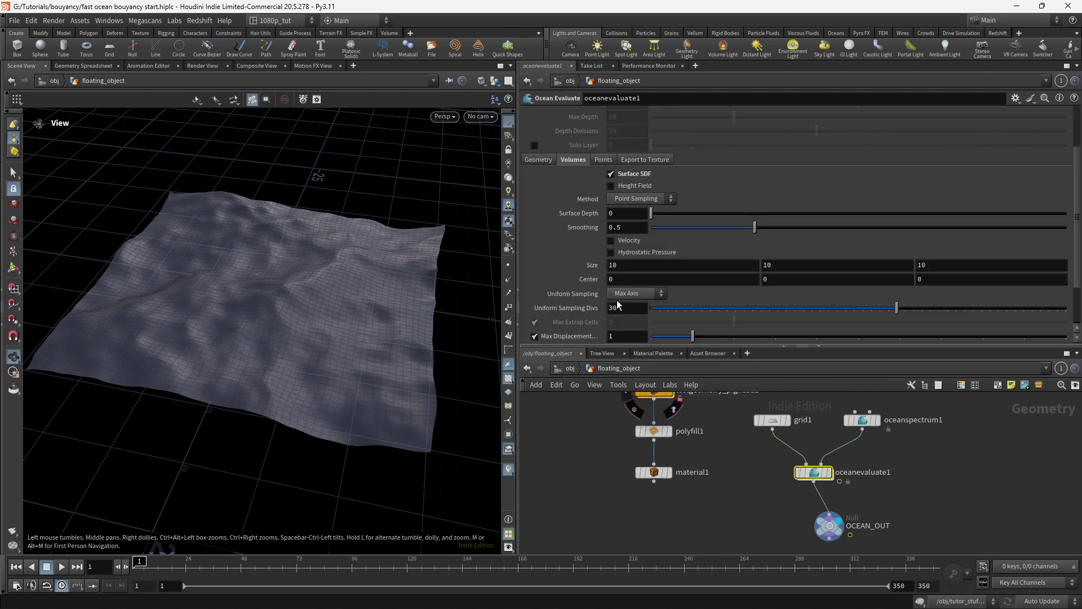
pyautogui.scroll(-3, 580, 338)
pyautogui.rightClick(630, 250)
pyautogui.click(671, 368)
# Step: Link all three Size values of oceanevaluate1's volume to grid1's X size with relative references
pyautogui.click(772, 420)
pyautogui.rightClick(613, 158)
pyautogui.click(641, 240)
pyautogui.click(813, 473)
pyautogui.rightClick(613, 207)
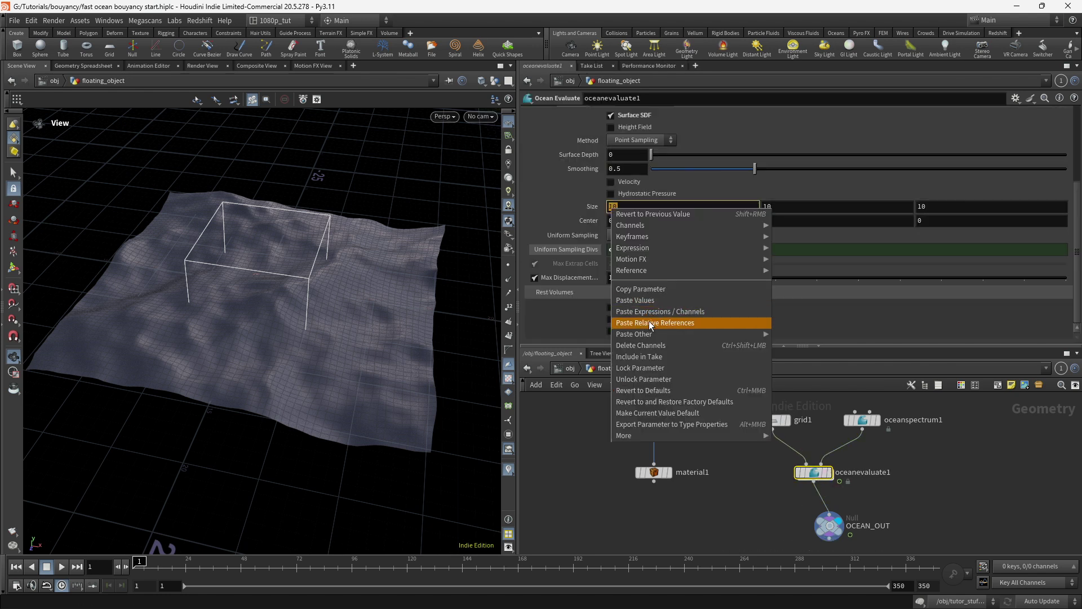
pyautogui.click(651, 323)
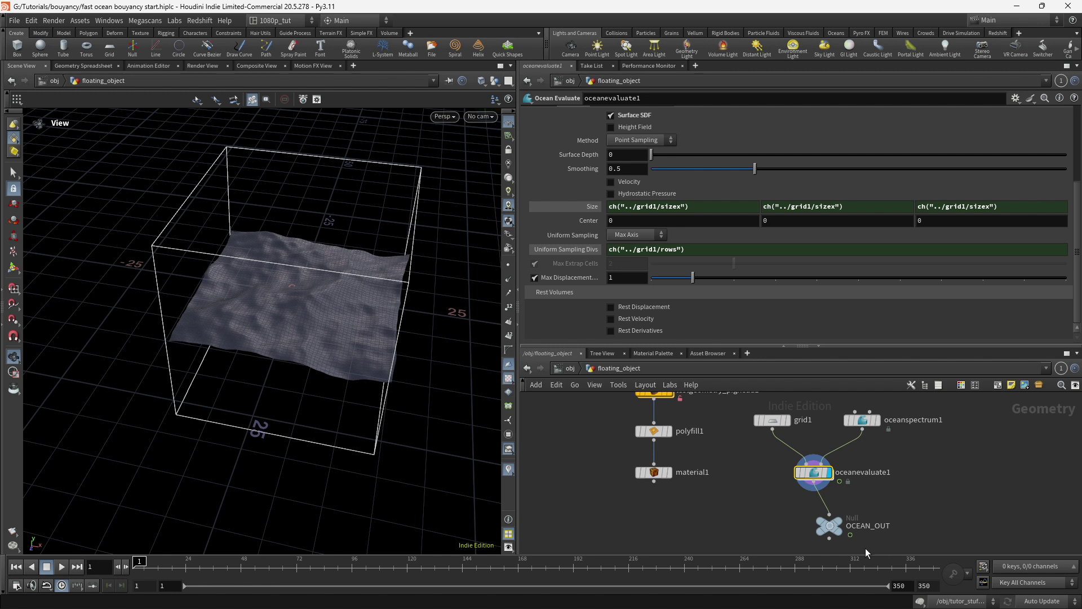
# Step: Add a Volume Slice node wired to oceanevaluate1's output and display it
pyautogui.press('Tab')
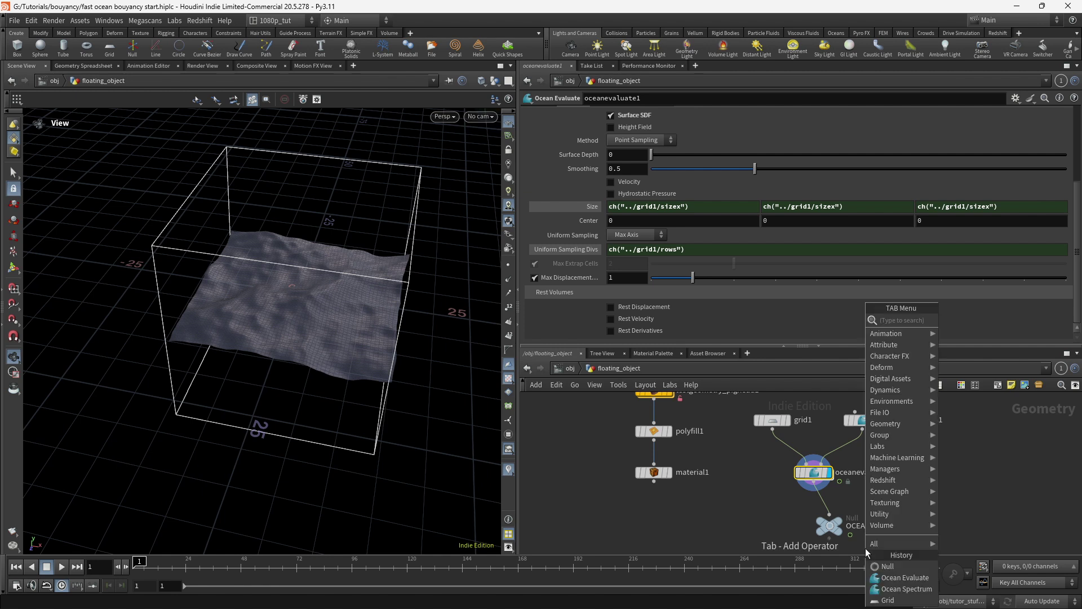
pyautogui.write('slice')
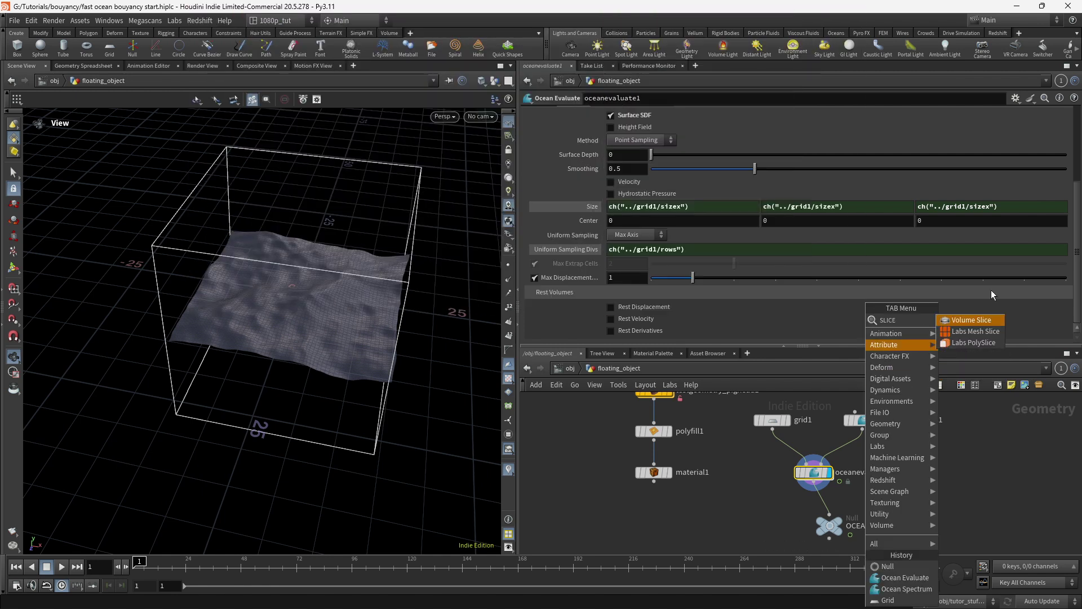
pyautogui.click(980, 321)
pyautogui.click(859, 517)
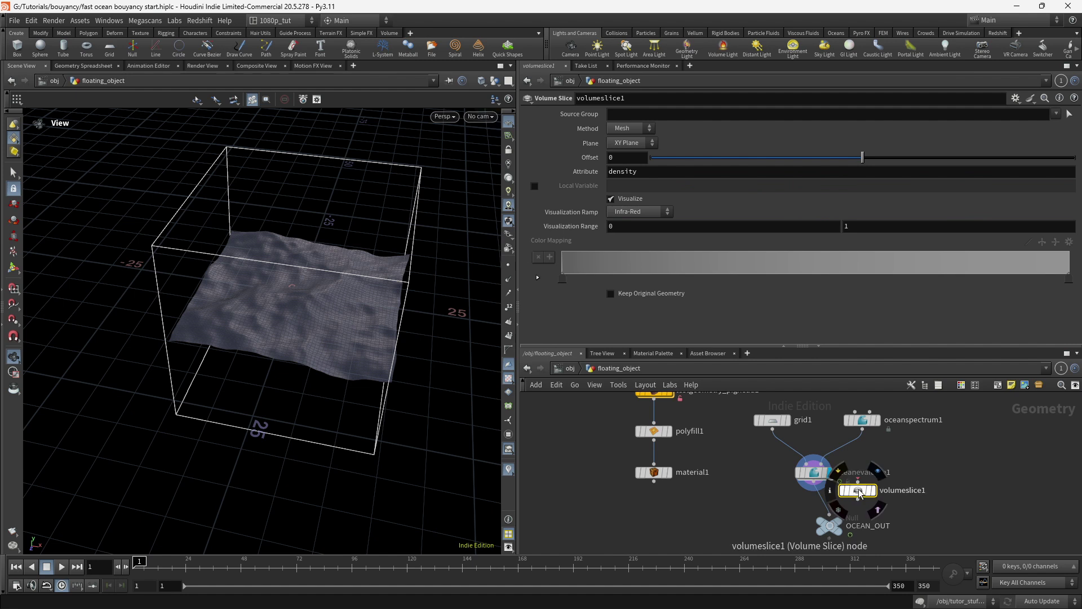
pyautogui.moveTo(862, 505); pyautogui.dragTo(814, 483)
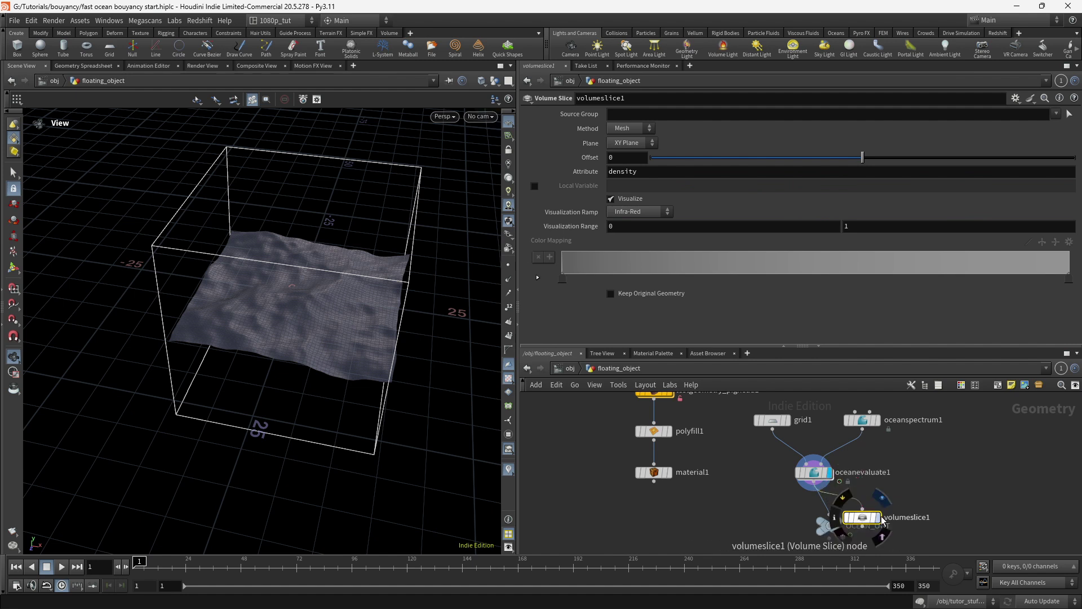
pyautogui.moveTo(867, 521); pyautogui.dragTo(874, 510)
pyautogui.moveTo(341, 292); pyautogui.dragTo(351, 338)
pyautogui.scroll(3, 339, 275)
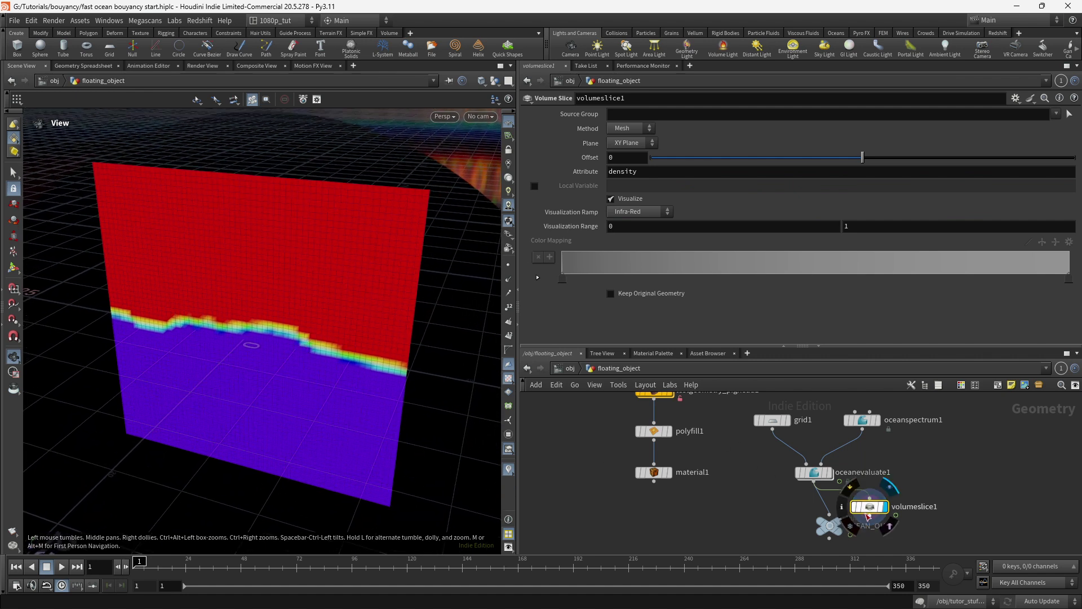
pyautogui.moveTo(870, 506); pyautogui.dragTo(876, 504)
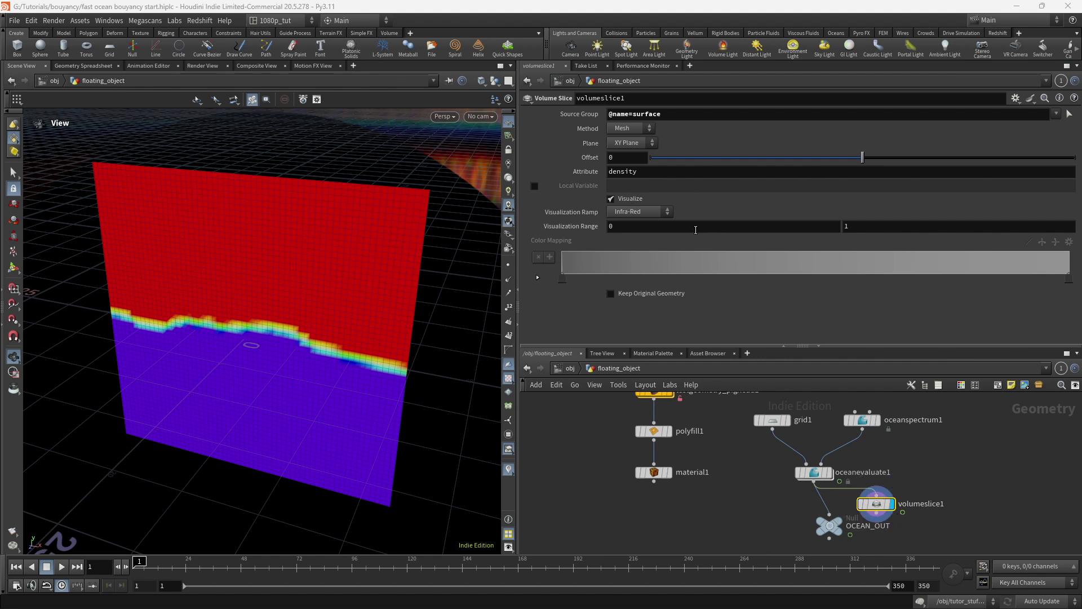
pyautogui.click(643, 230)
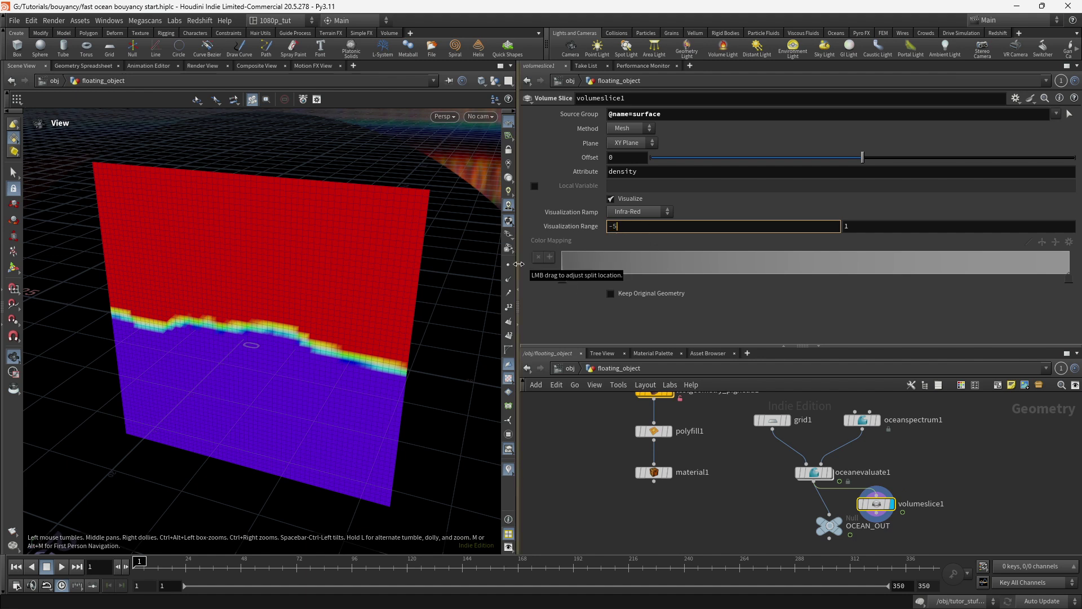
pyautogui.press('Return')
pyautogui.doubleClick(870, 229)
pyautogui.write('5')
pyautogui.press('Return')
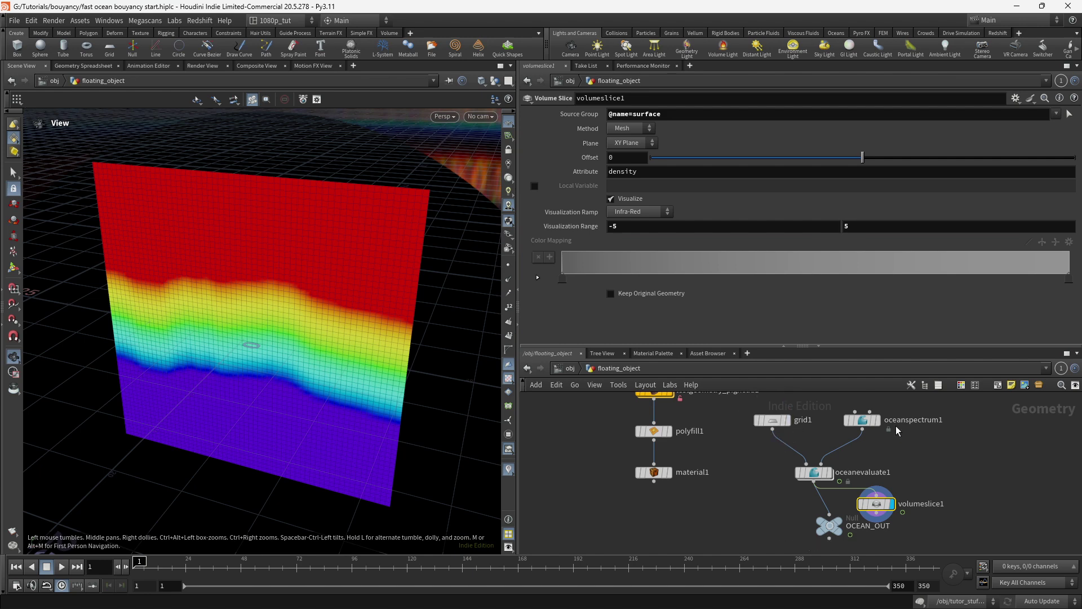
pyautogui.click(828, 475)
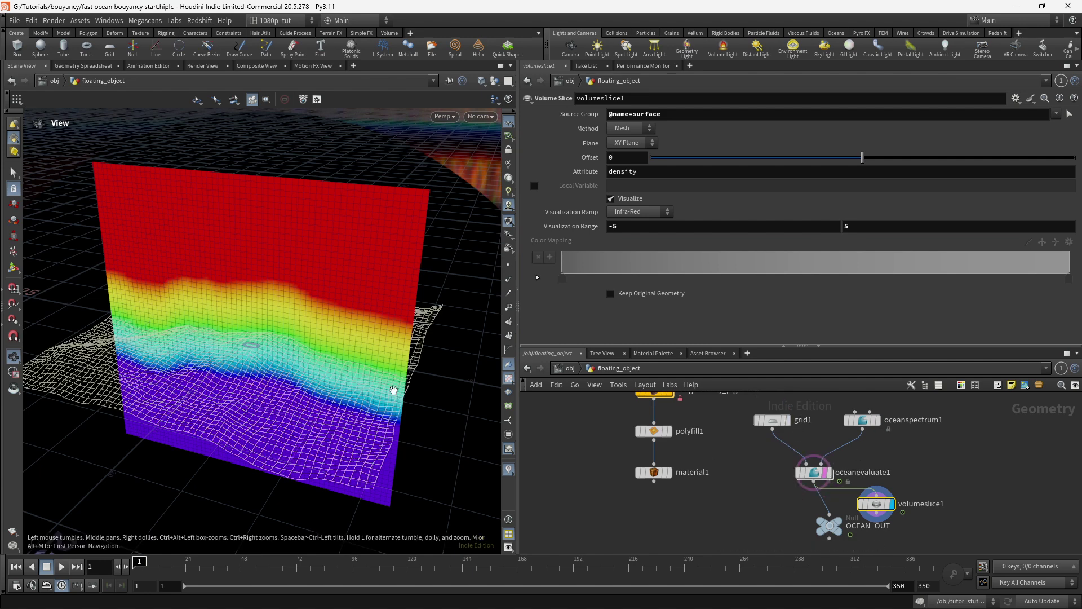
pyautogui.moveTo(313, 347)
pyautogui.mouseDown()
pyautogui.moveTo(261, 299)
pyautogui.moveTo(148, 446)
pyautogui.moveTo(310, 367)
pyautogui.mouseUp()
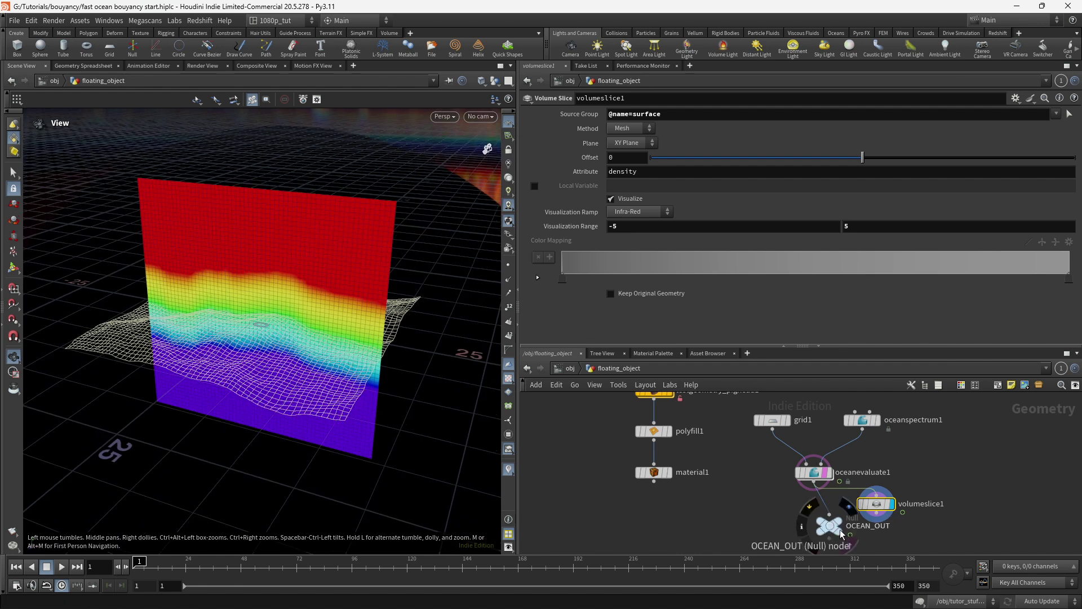
# Step: Align OCEAN_OUT beneath oceanevaluate1 and delete the Volume Slice node
pyautogui.moveTo(834, 529); pyautogui.dragTo(816, 523)
pyautogui.moveTo(884, 507)
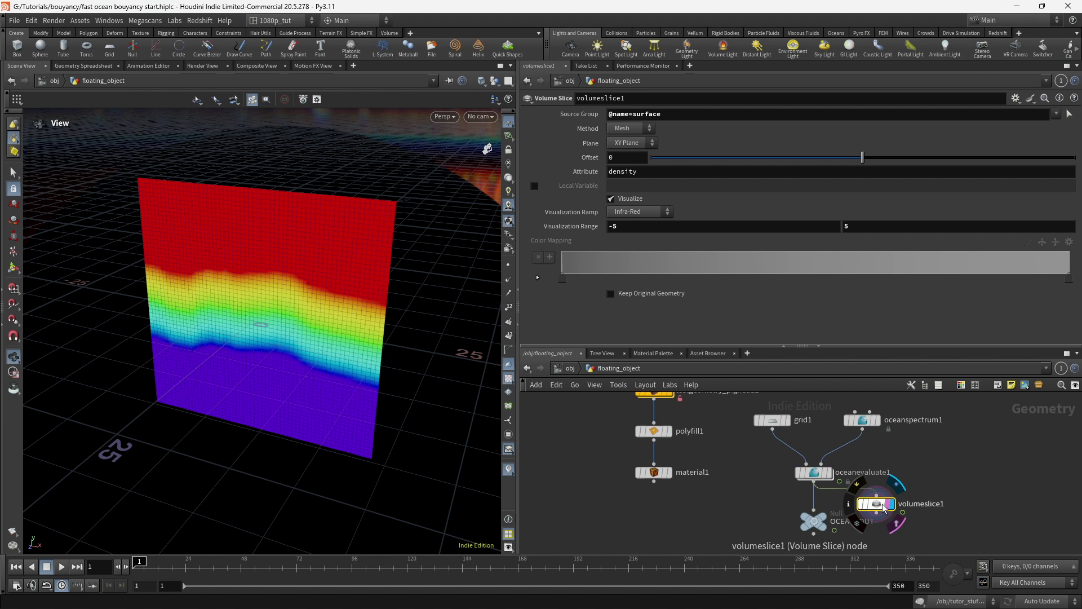
pyautogui.press('Delete')
# Step: Examine the pig head's settings and display polyfill1 to inspect the filled base of the neck
pyautogui.scroll(2, 705, 495)
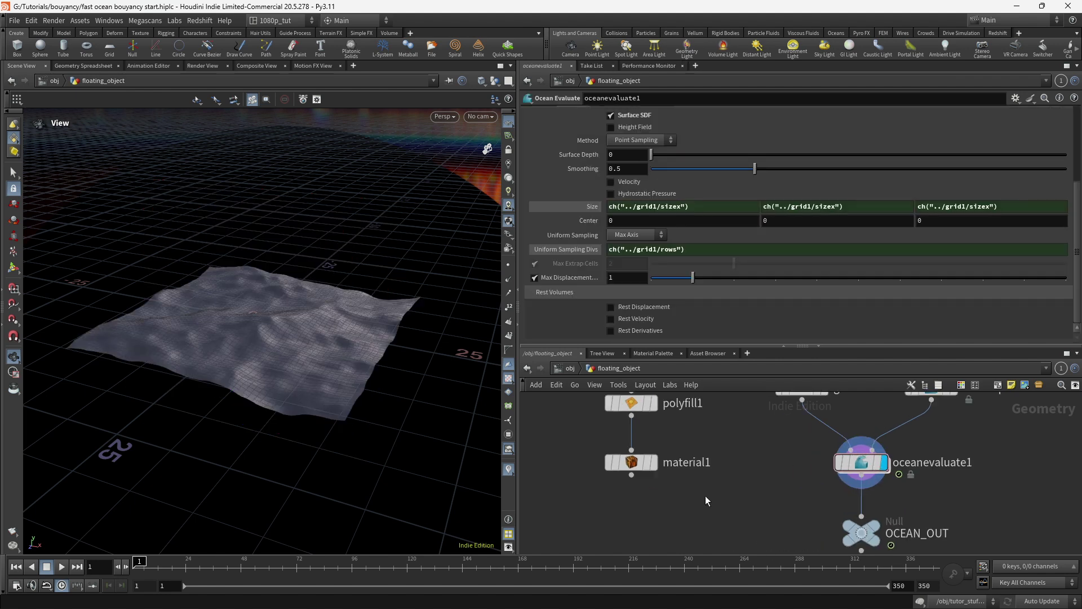
pyautogui.scroll(-4, 734, 535)
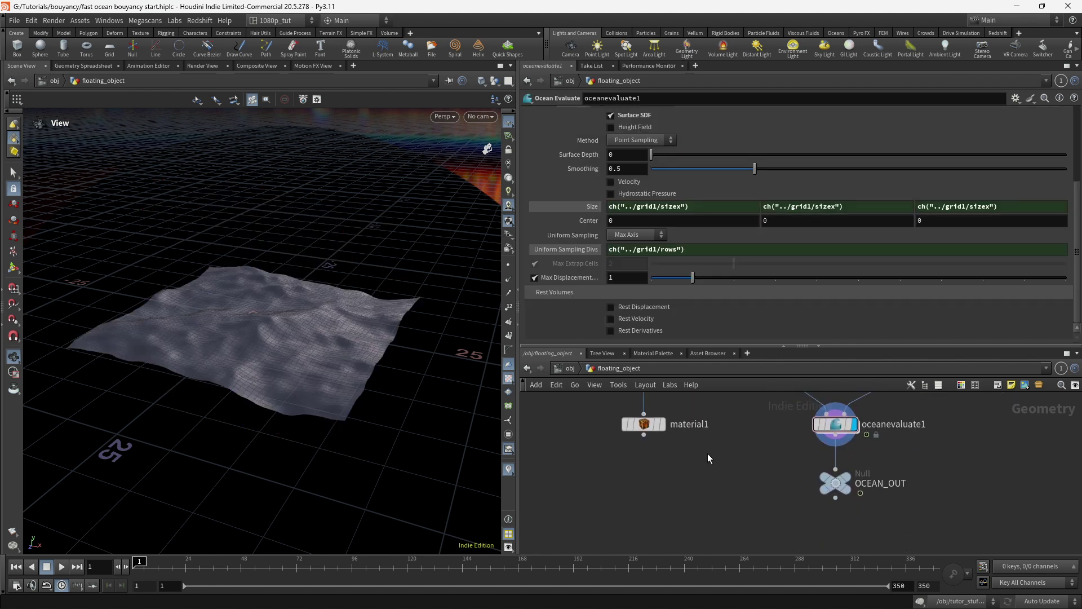
pyautogui.moveTo(708, 456); pyautogui.dragTo(711, 497, button='middle')
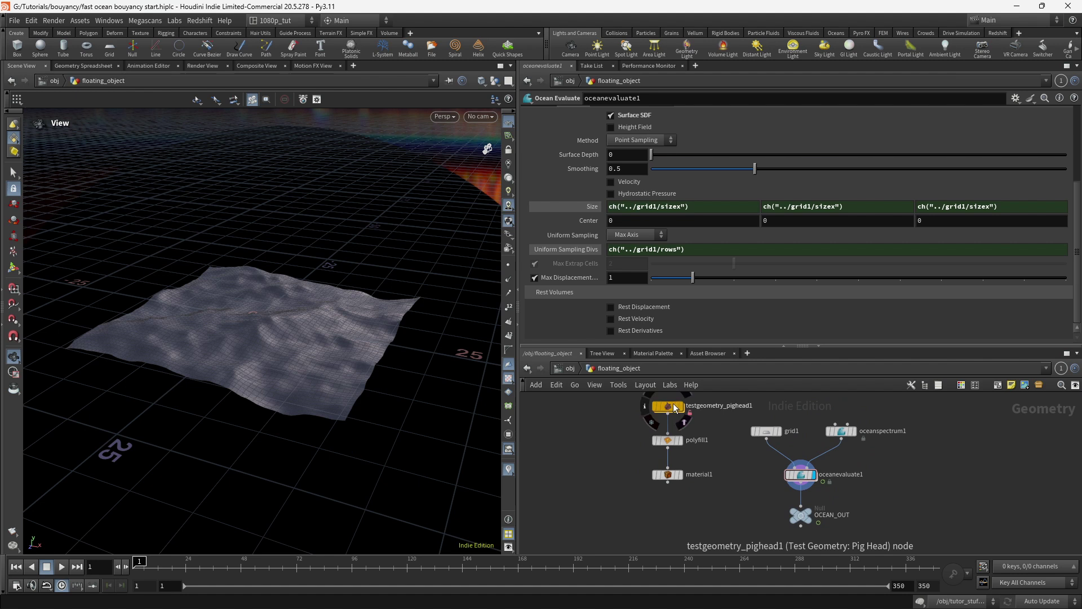
pyautogui.click(674, 407)
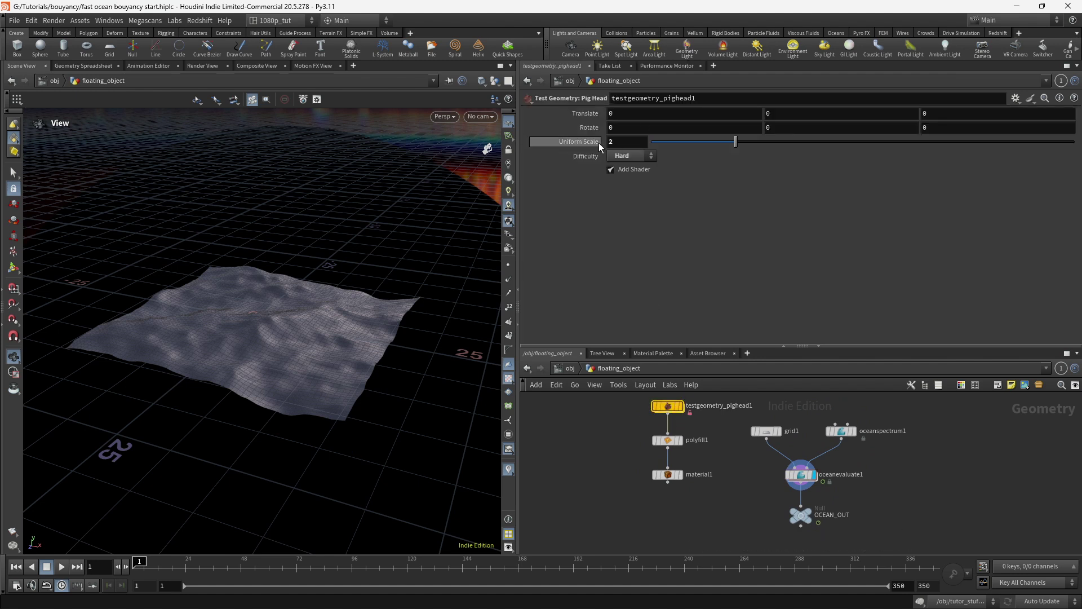
pyautogui.click(667, 441)
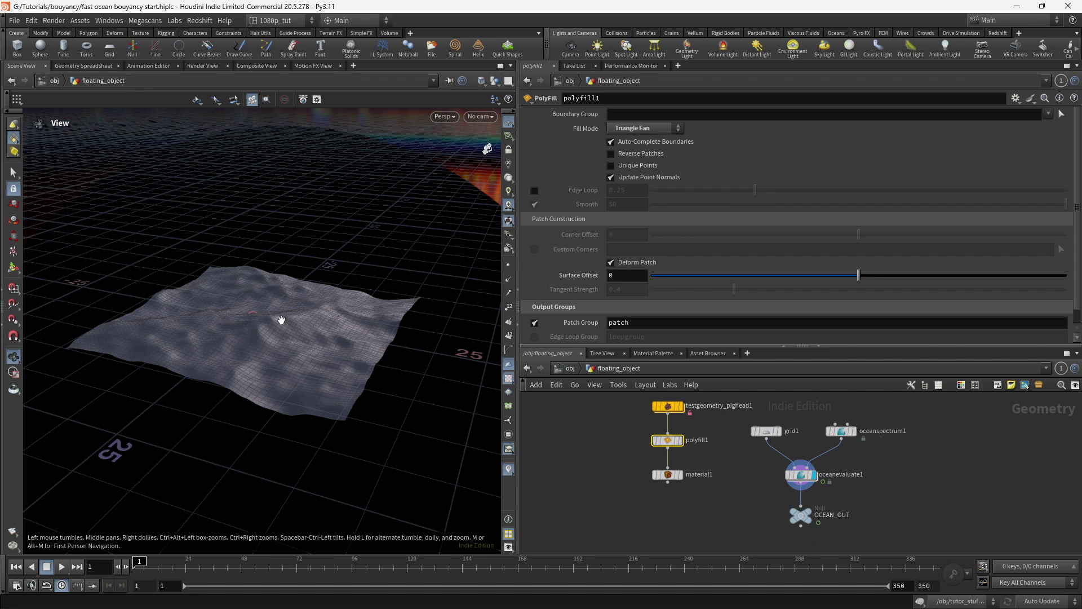
pyautogui.click(679, 440)
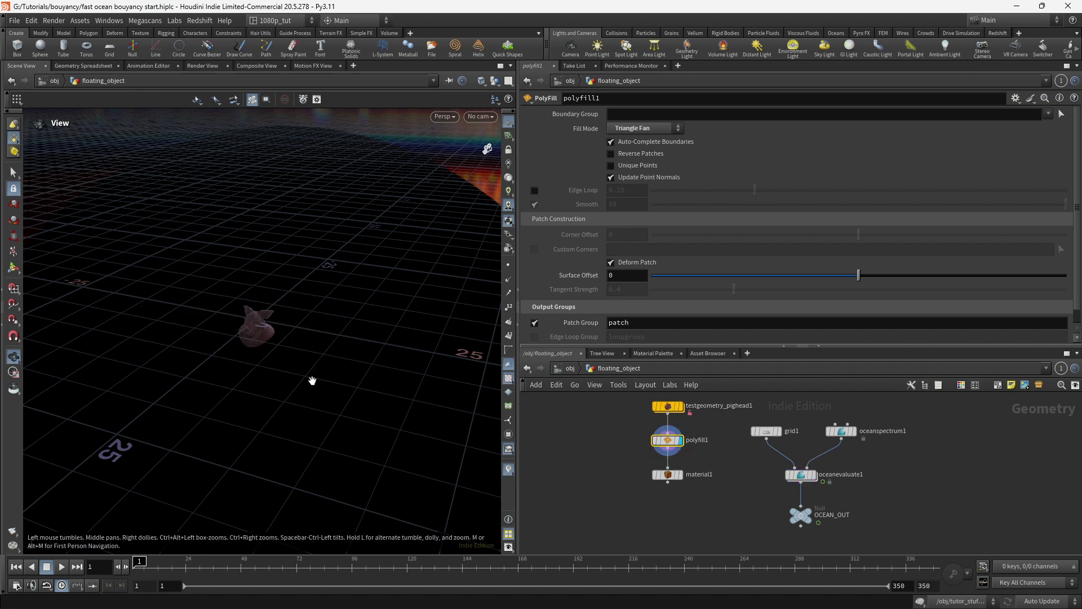
pyautogui.press('g')
pyautogui.moveTo(291, 370); pyautogui.dragTo(269, 414)
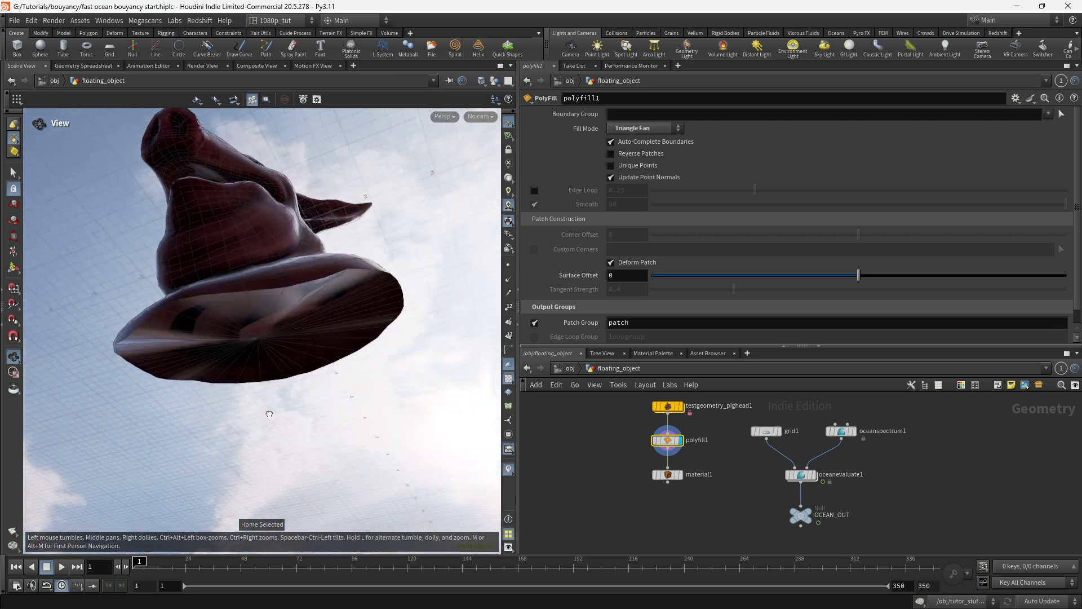
# Step: Make material1 the displayed node and inspect the pig head's material assignment
pyautogui.click(679, 475)
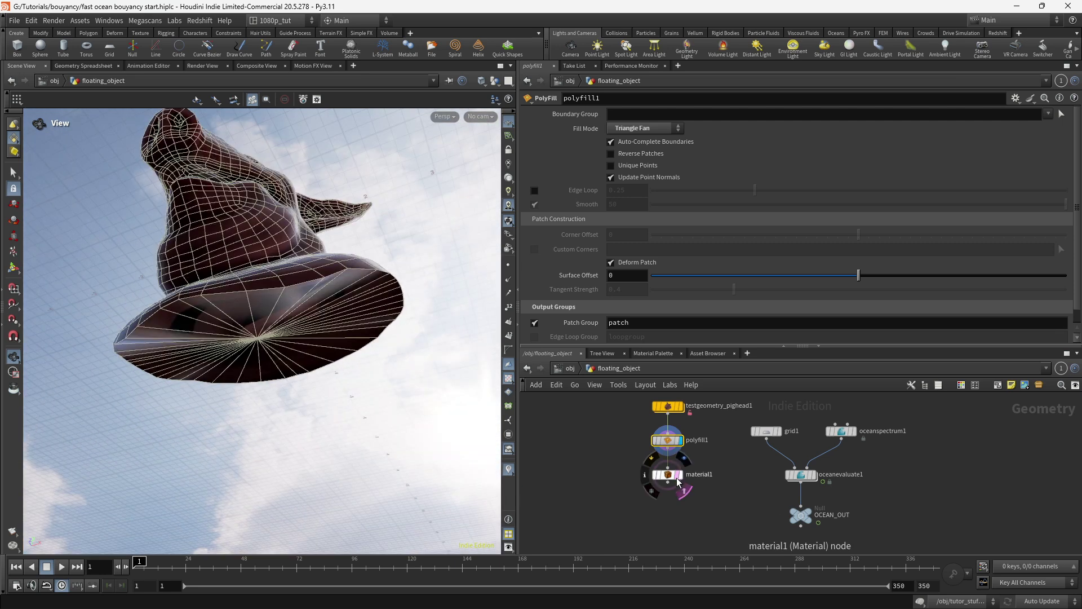
pyautogui.click(671, 478)
pyautogui.moveTo(303, 326); pyautogui.dragTo(281, 395)
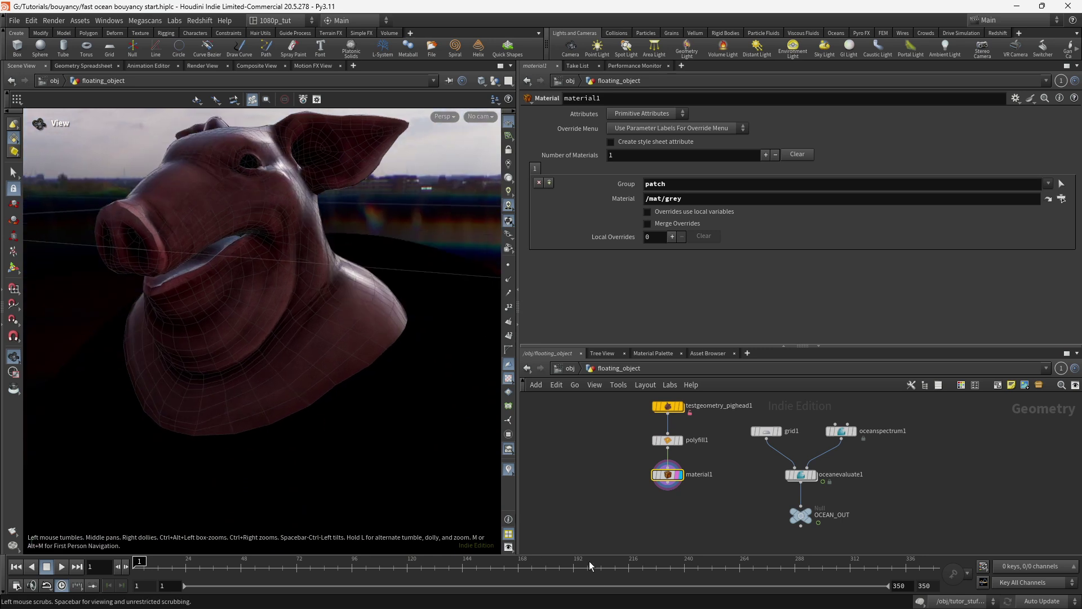
# Step: Add a Points from Volume node wired to material1's output and make it the displayed node
pyautogui.scroll(-4, 701, 528)
pyautogui.scroll(5, 706, 517)
pyautogui.moveTo(706, 517); pyautogui.dragTo(745, 506, button='middle')
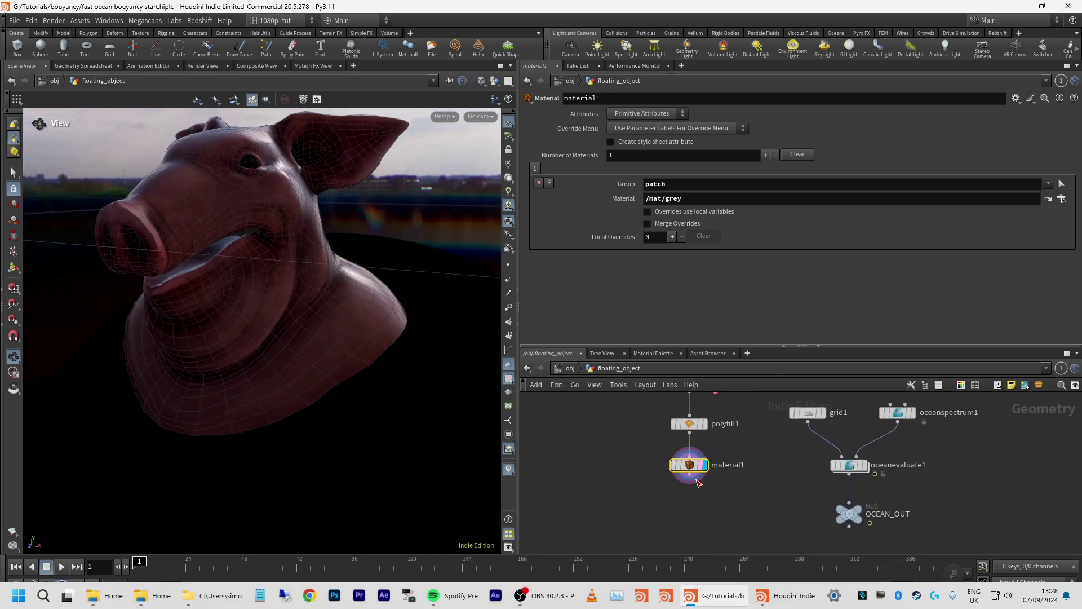
pyautogui.scroll(-1, 695, 497)
pyautogui.moveTo(696, 497); pyautogui.dragTo(682, 455, button='middle')
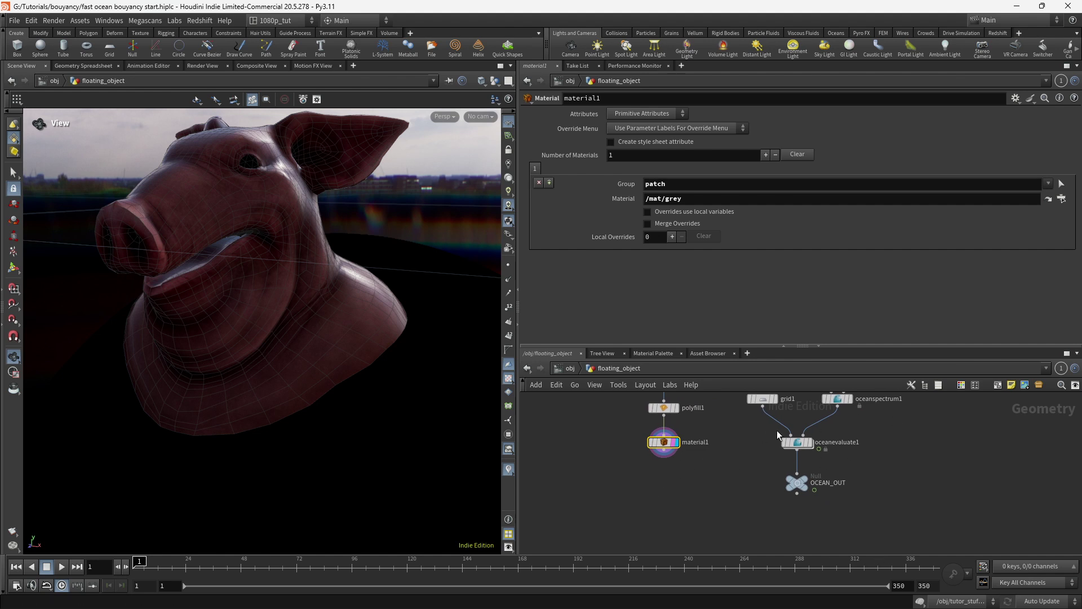
pyautogui.moveTo(666, 449); pyautogui.dragTo(667, 452)
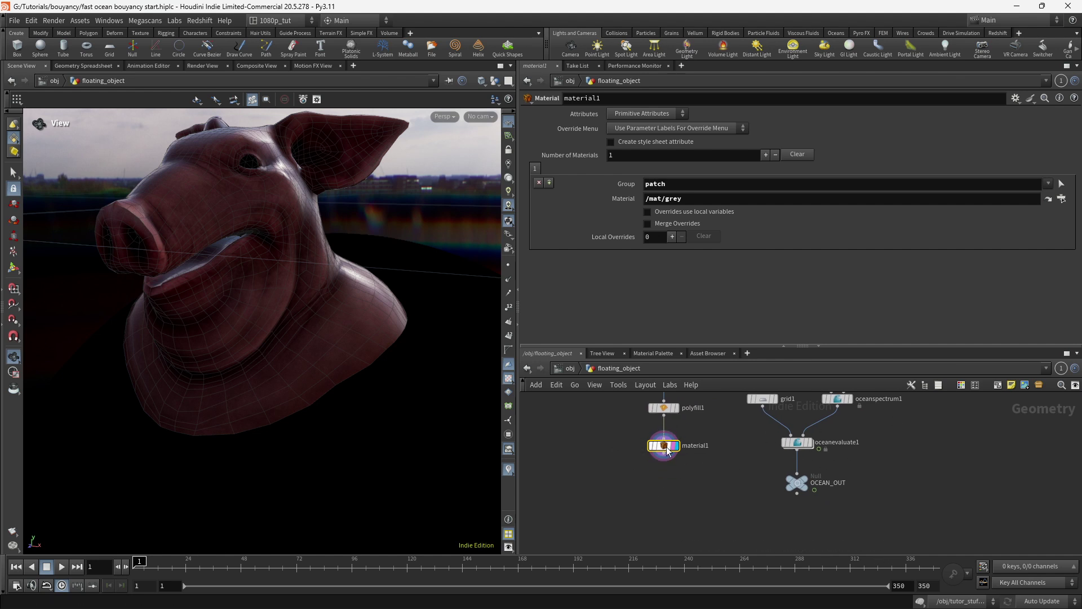
pyautogui.moveTo(724, 608)
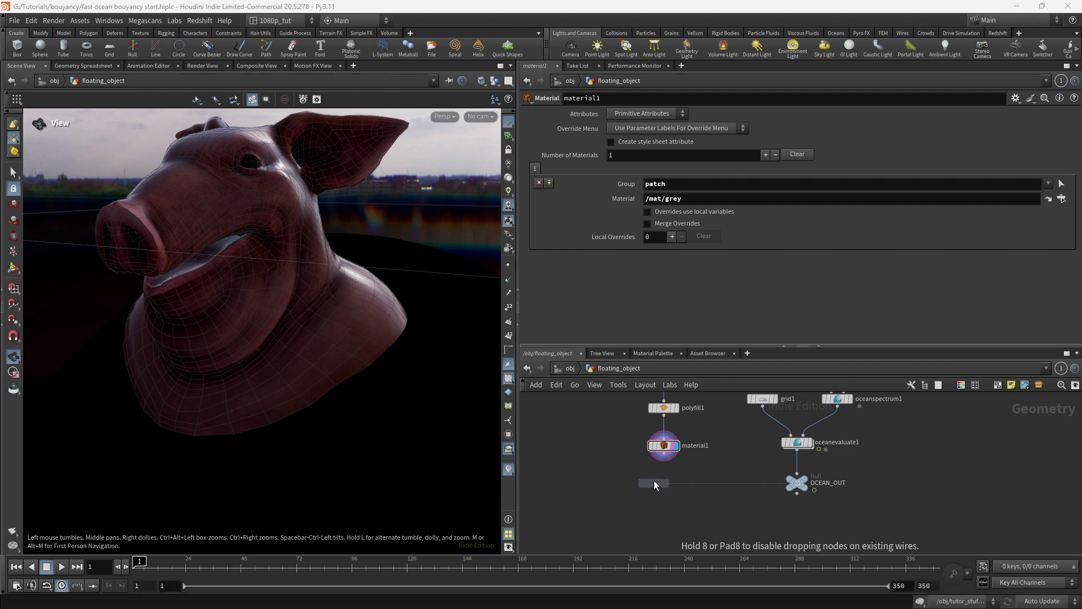
pyautogui.click(661, 482)
pyautogui.moveTo(669, 458); pyautogui.dragTo(665, 475)
pyautogui.click(664, 477)
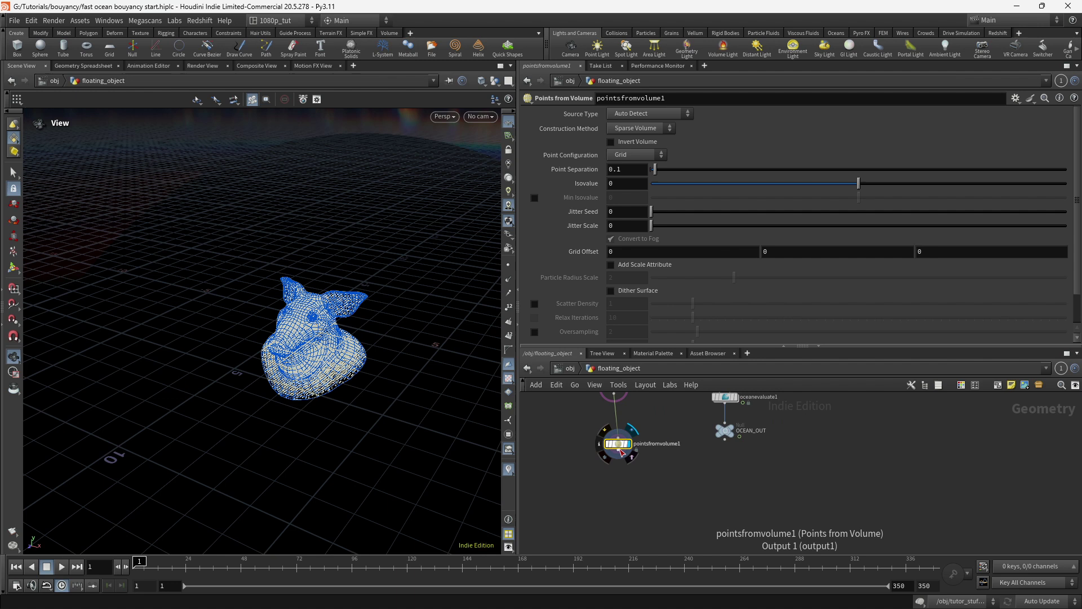
# Step: Add an Attribute from Volume node below pointsfromvolume1, wire OCEAN_OUT into its second input, and make it the displayed node
pyautogui.moveTo(620, 449); pyautogui.dragTo(641, 499)
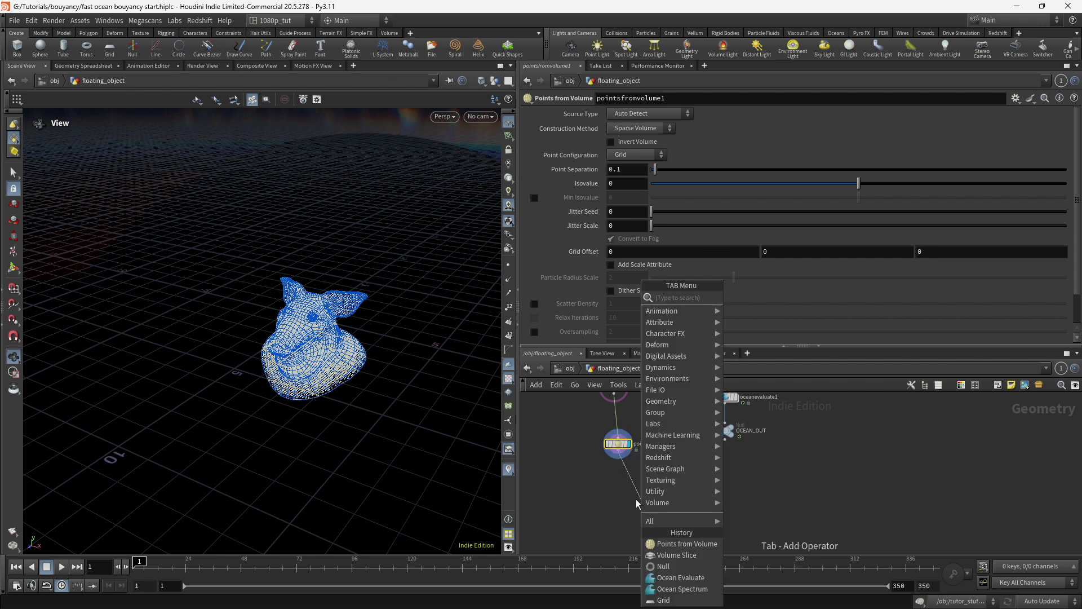
pyautogui.write('A')
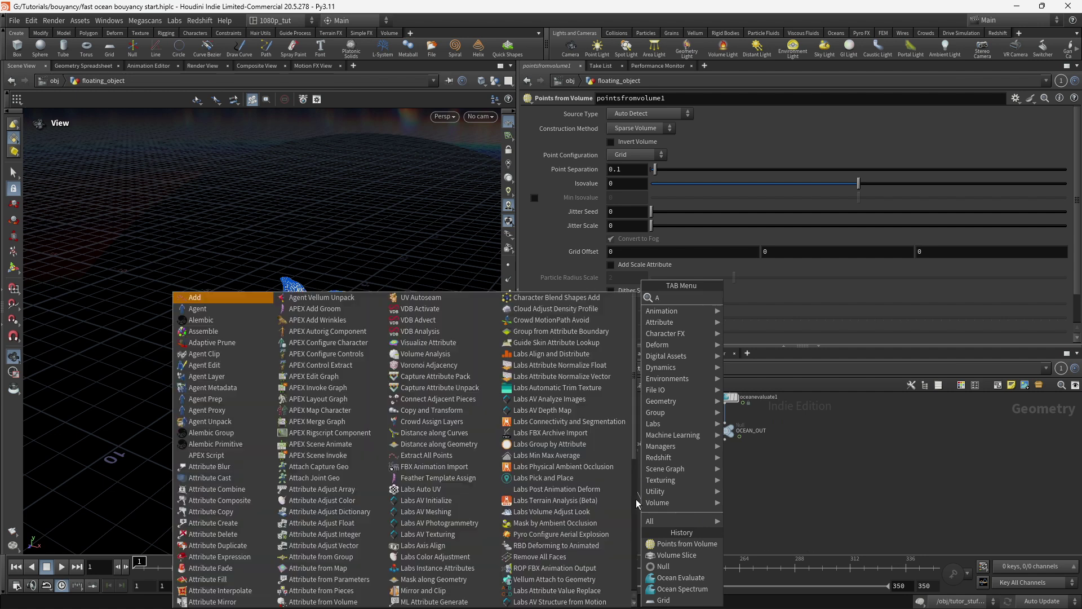
pyautogui.write('TTR')
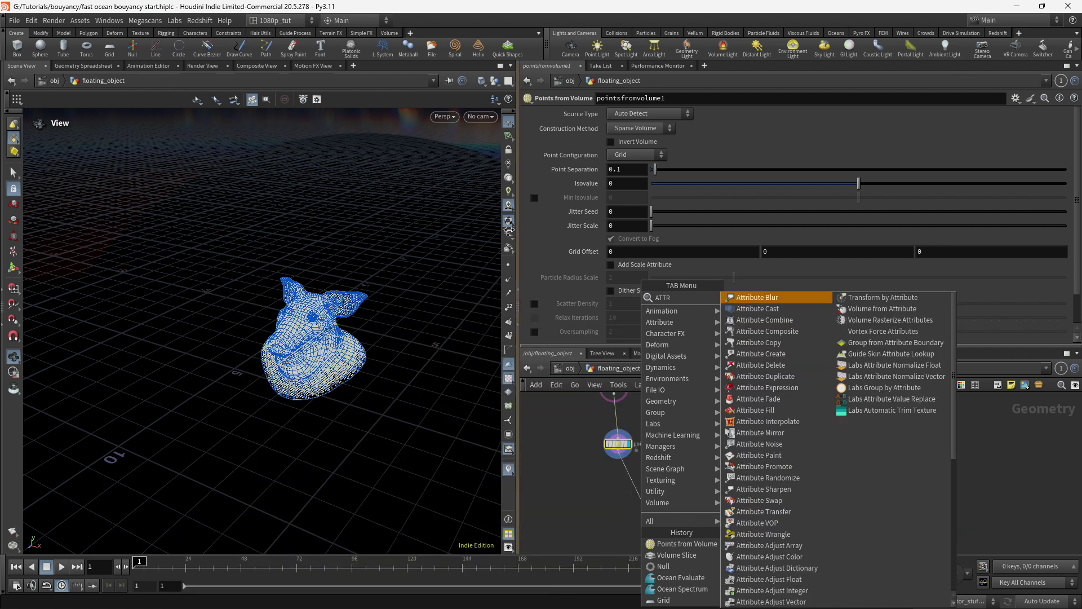
pyautogui.write(' F')
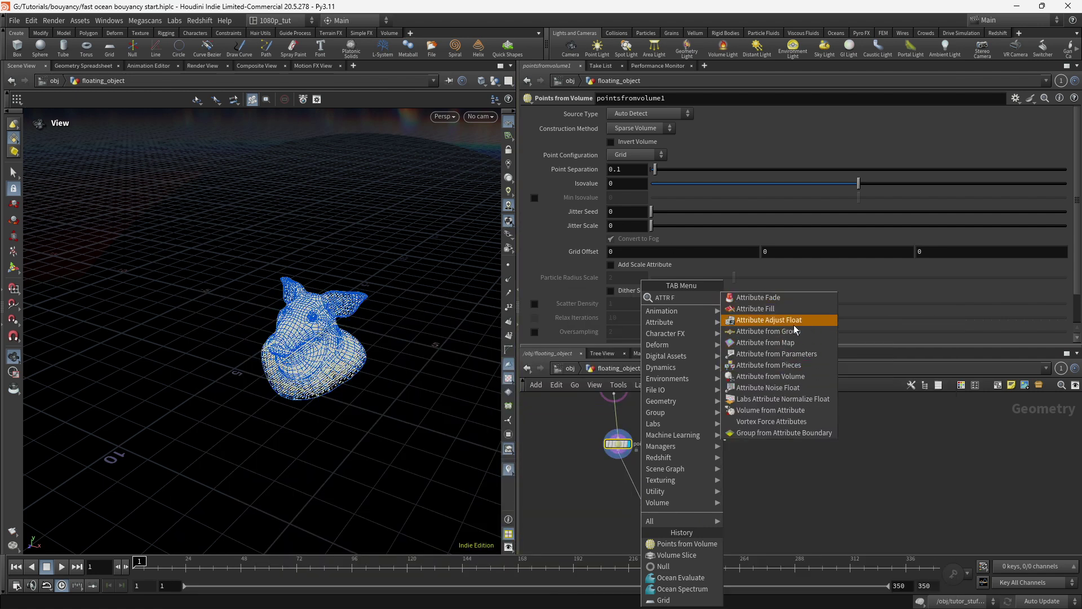
pyautogui.click(793, 376)
pyautogui.click(648, 501)
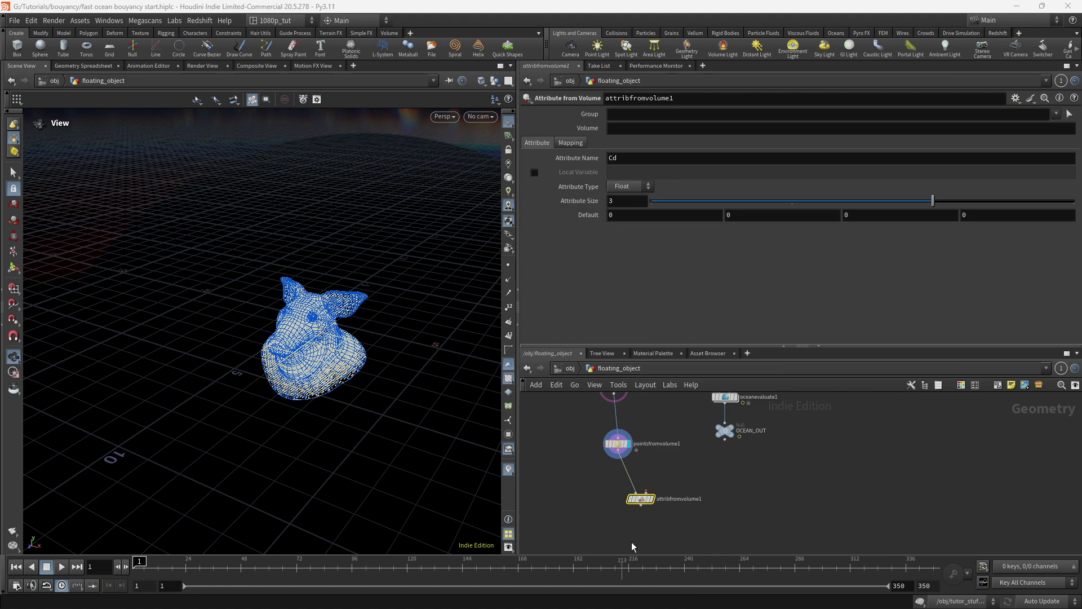
pyautogui.click(654, 499)
pyautogui.moveTo(643, 499); pyautogui.dragTo(724, 438)
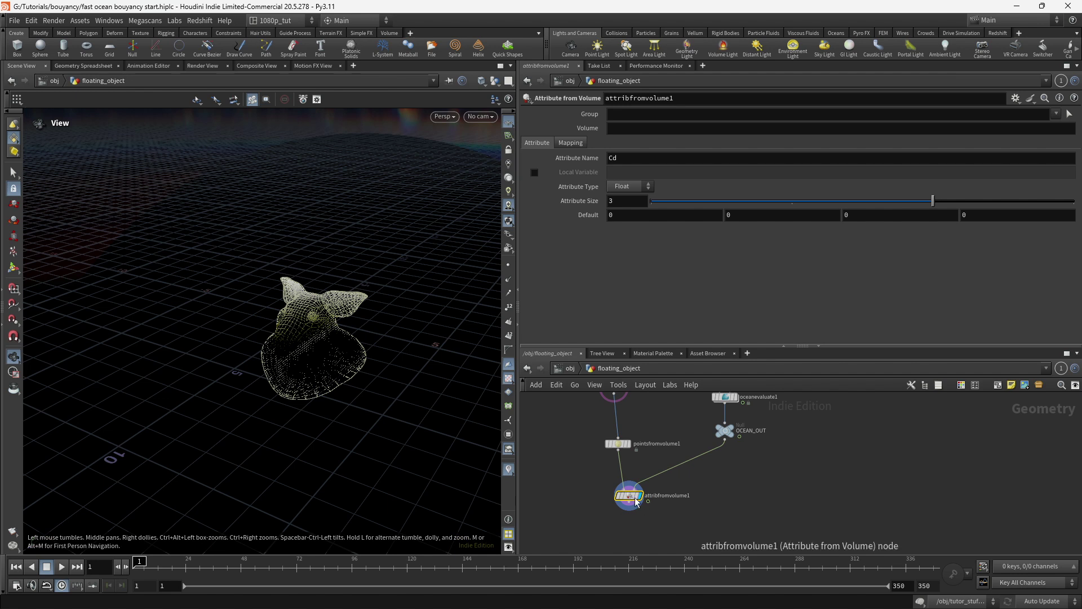
# Step: Set the attribute name on attribfromvolume1 to surface and its attribute size to 1
pyautogui.click(637, 158)
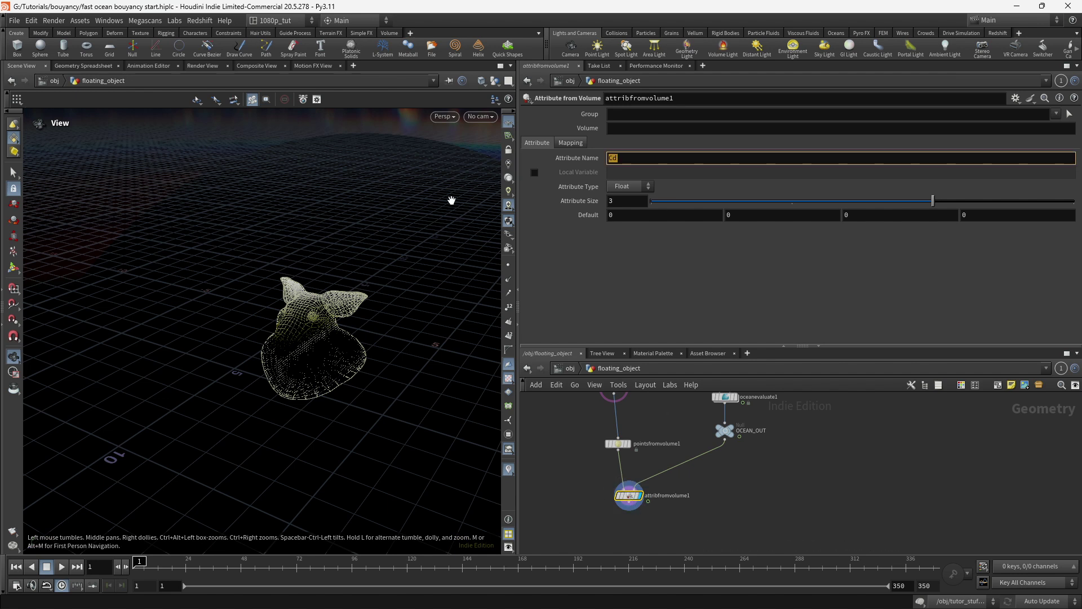
pyautogui.write('SURFA')
pyautogui.press('BackSpace')
pyautogui.press('BackSpace')
pyautogui.press('BackSpace')
pyautogui.press('BackSpace')
pyautogui.press('BackSpace')
pyautogui.write('surfa')
pyautogui.press('Return')
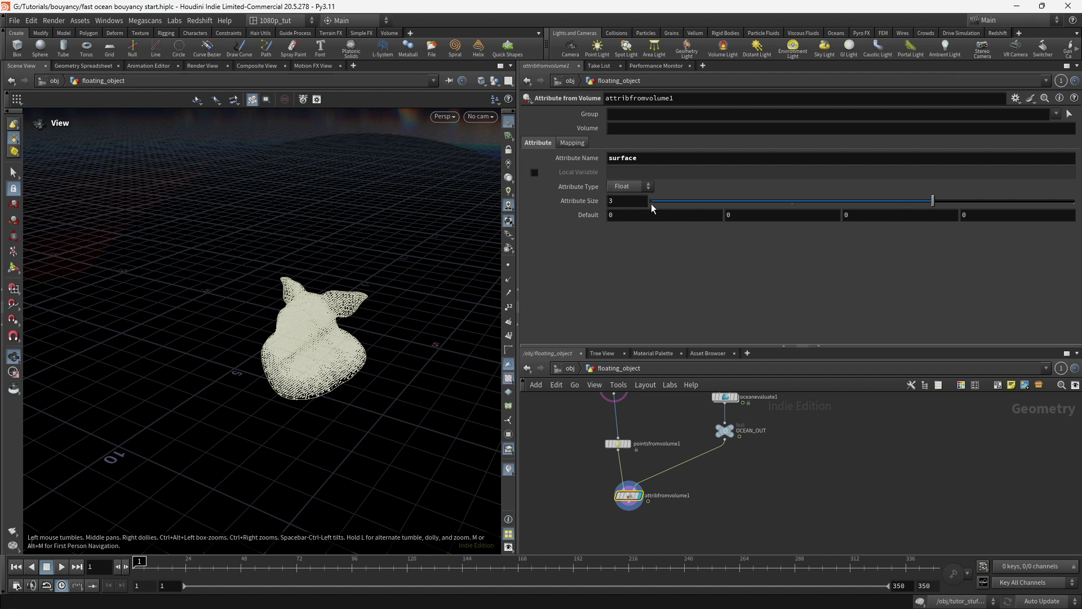
pyautogui.moveTo(934, 208); pyautogui.dragTo(621, 208)
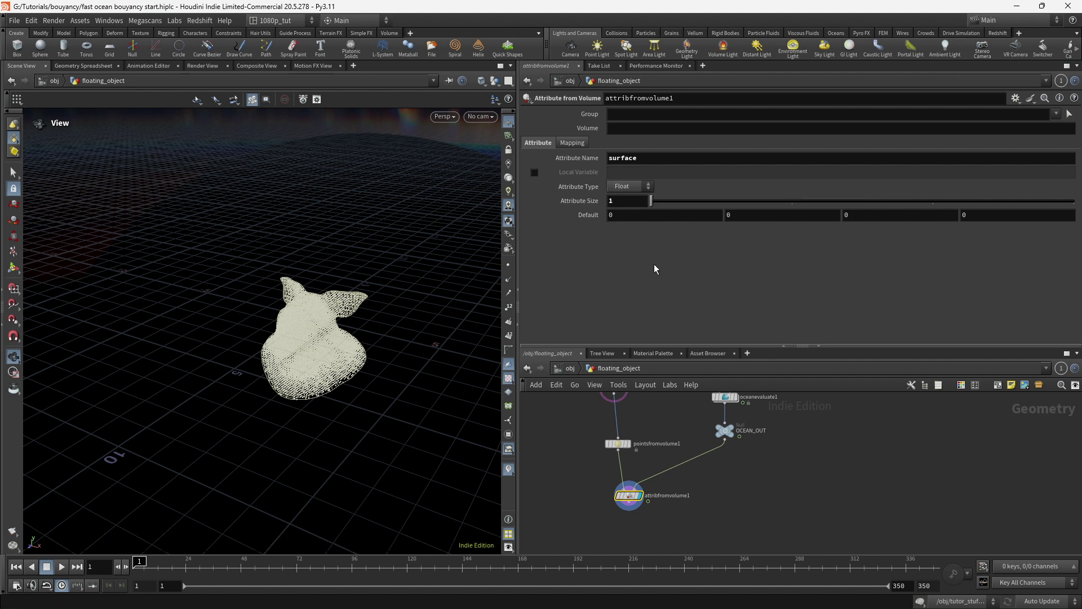
# Step: Visualize the surface attribute on the points and open a Geometry Spreadsheet in a split pane below the viewport, sorted by surface
pyautogui.middleClick(629, 496)
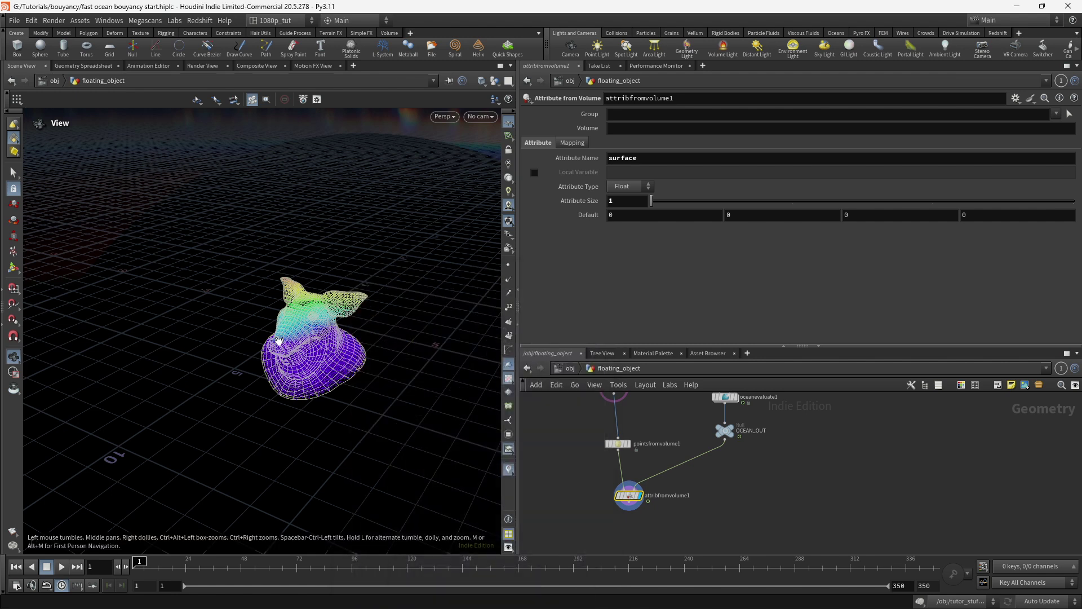
pyautogui.click(510, 65)
pyautogui.click(557, 191)
pyautogui.click(58, 313)
pyautogui.moveTo(90, 334)
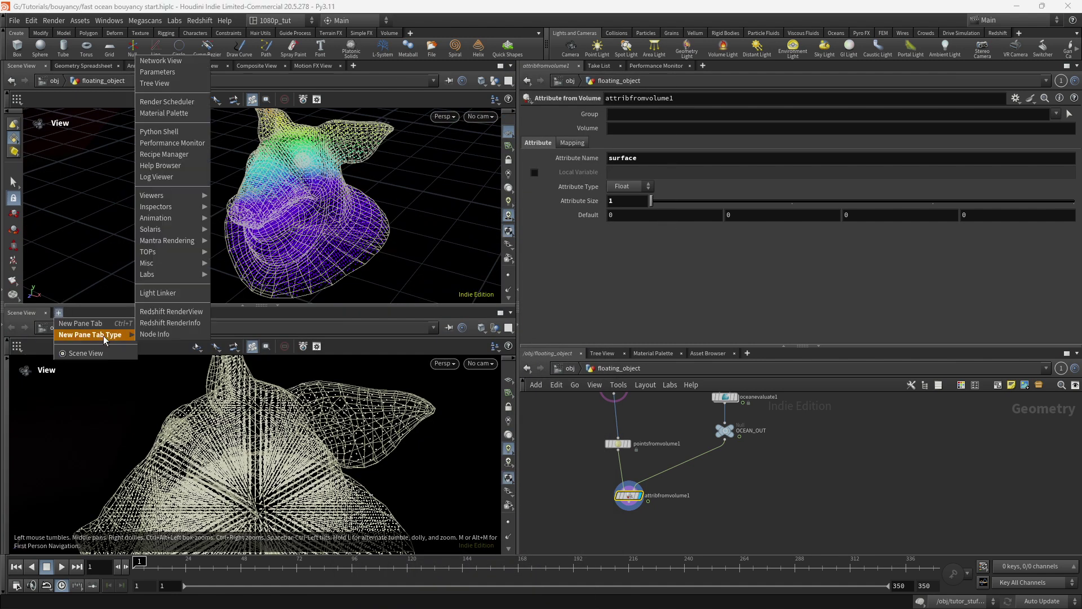
pyautogui.moveTo(157, 207)
pyautogui.click(246, 208)
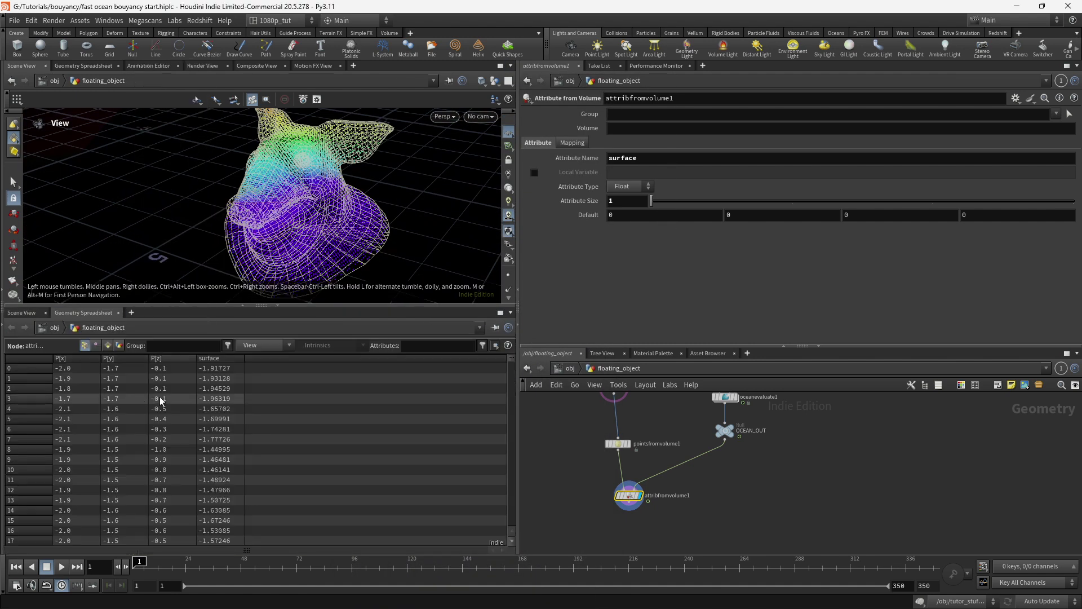
pyautogui.click(222, 359)
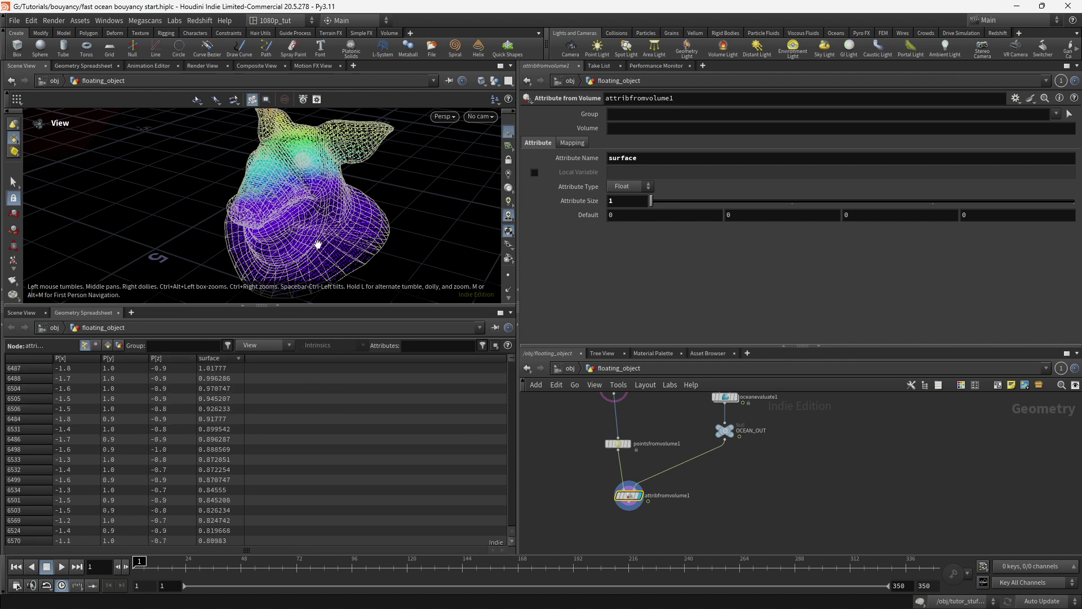
# Step: Show all scene objects with floating_object in the viewport to compare the pig head's position with the ocean surface
pyautogui.moveTo(345, 231); pyautogui.dragTo(336, 189)
pyautogui.moveTo(336, 189); pyautogui.dragTo(332, 169)
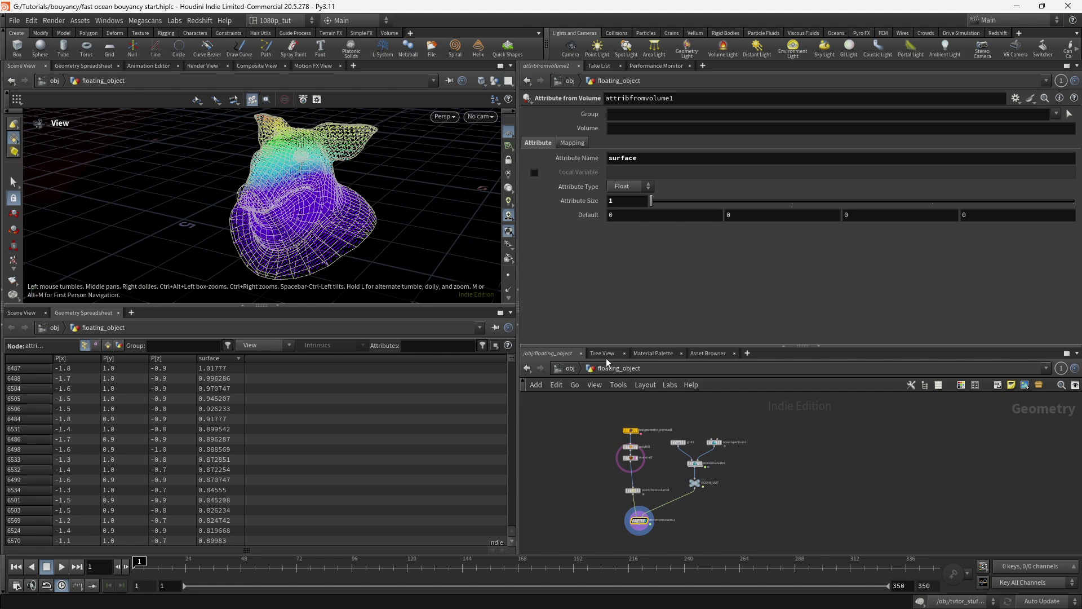
pyautogui.click(571, 369)
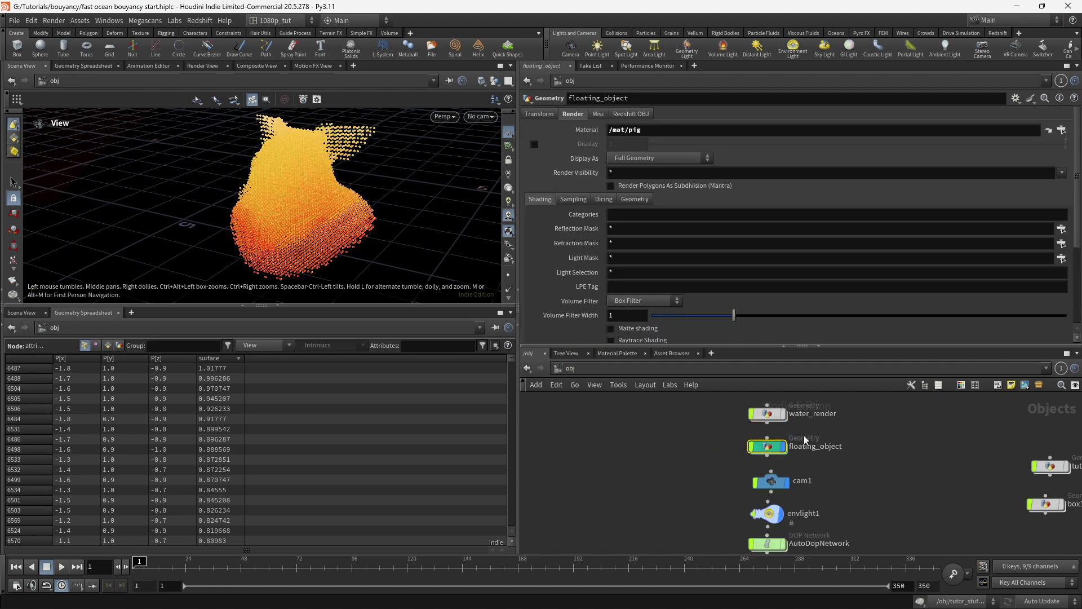
pyautogui.click(782, 414)
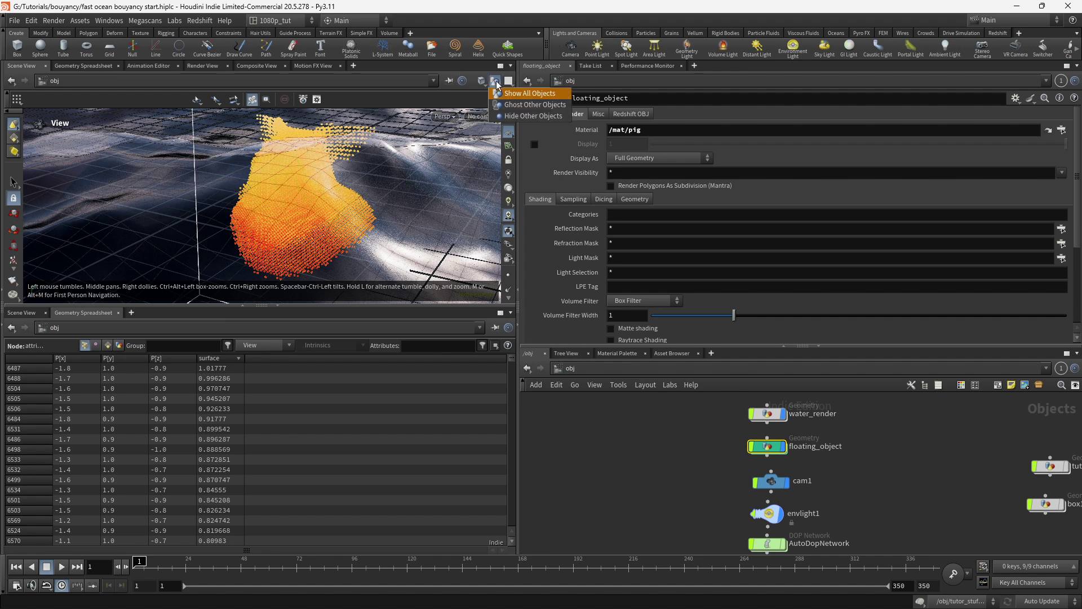
pyautogui.doubleClick(777, 447)
pyautogui.moveTo(370, 176); pyautogui.dragTo(341, 247)
pyautogui.scroll(5, 646, 454)
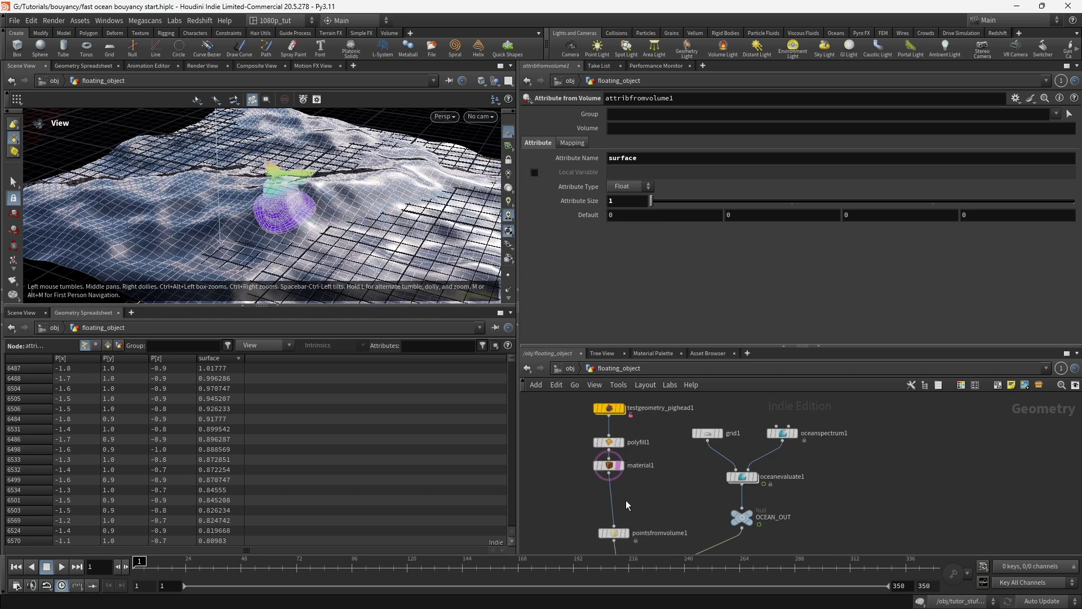
# Step: Insert a Transform node between material1 and pointsfromvolume1 and set its Y translation to 5
pyautogui.press('Tab')
pyautogui.write('tra')
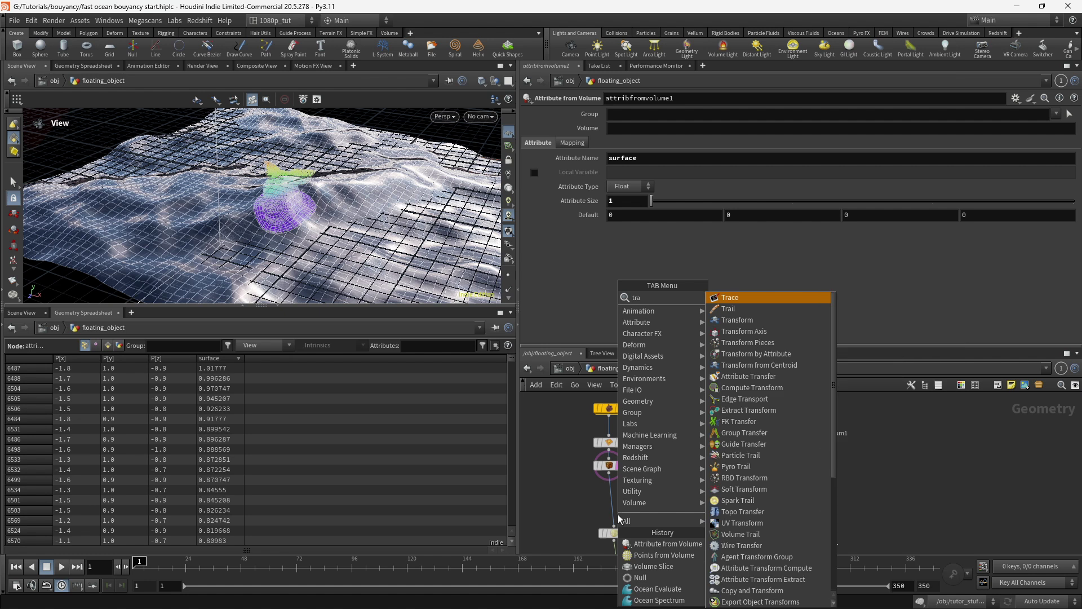
pyautogui.write('ns')
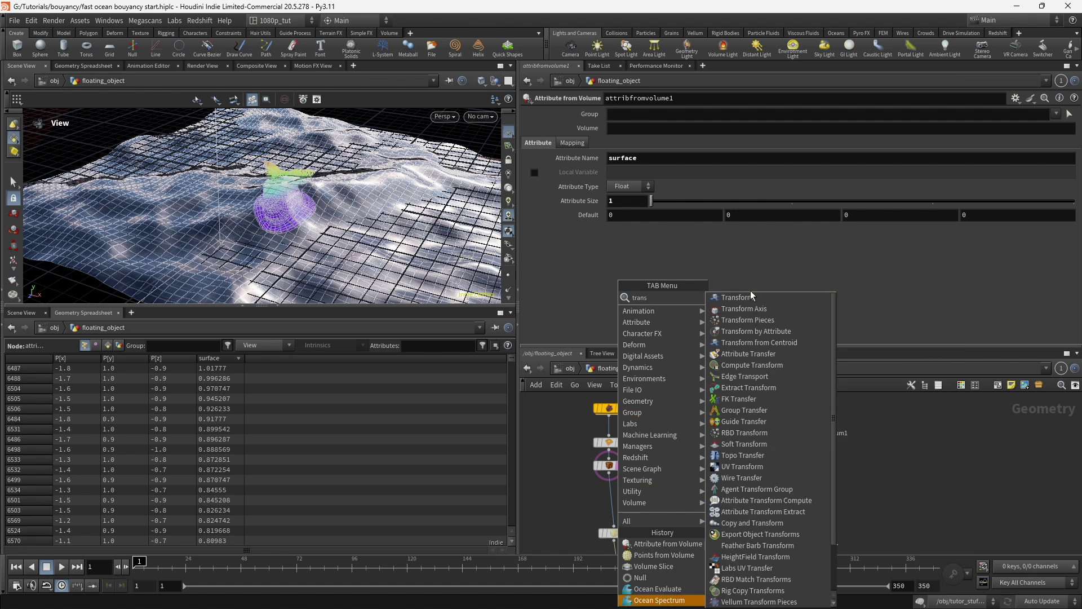
pyautogui.click(738, 297)
pyautogui.click(617, 523)
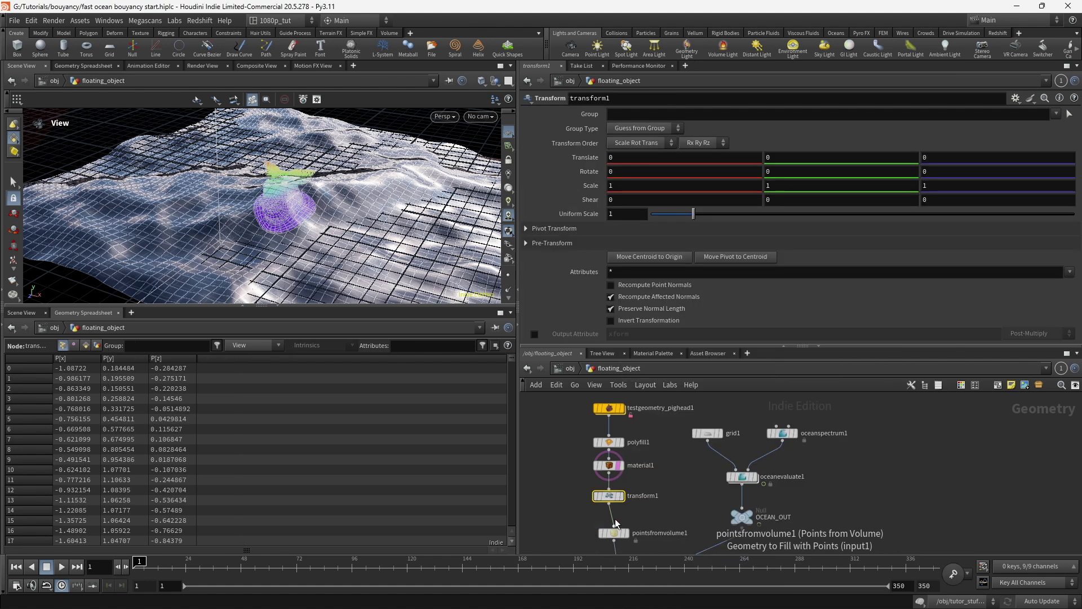
pyautogui.click(789, 158)
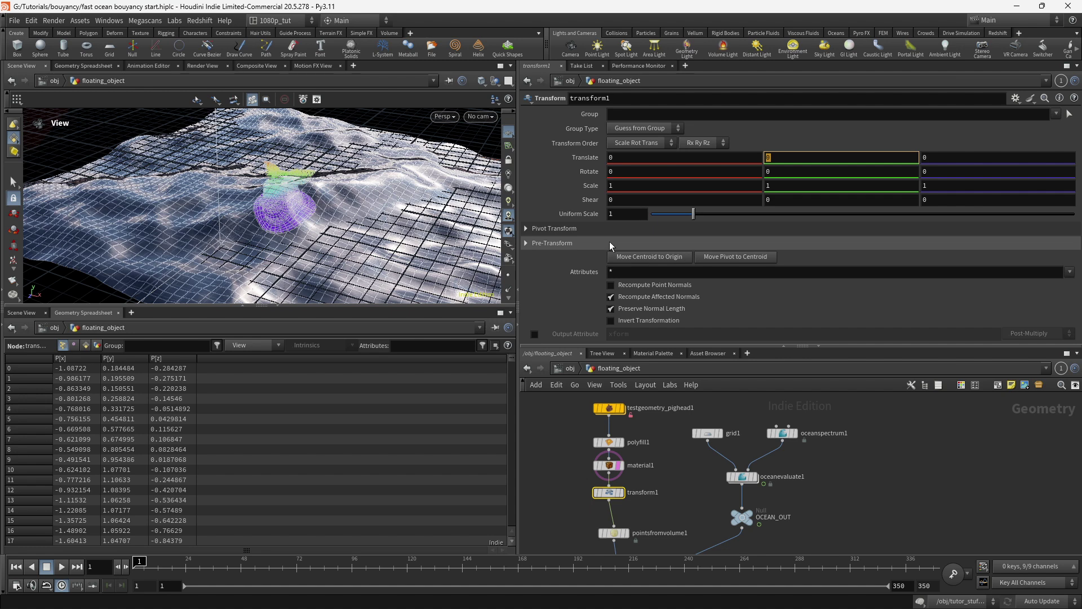
pyautogui.press('Return')
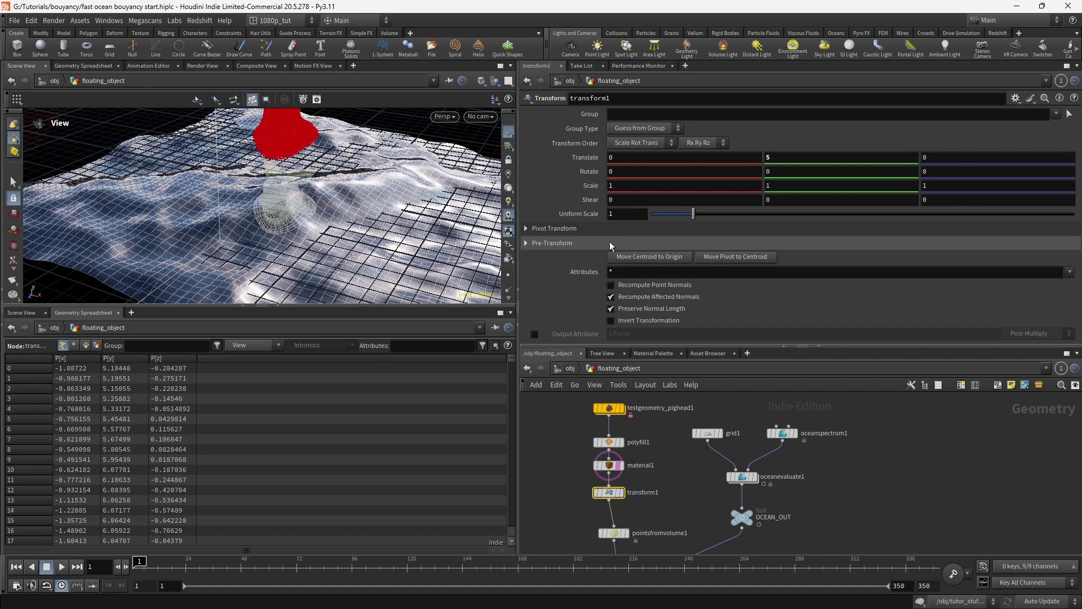
# Step: Select attribfromvolume1 and examine the raised points' surface values in the spreadsheet
pyautogui.moveTo(120, 568); pyautogui.dragTo(453, 479)
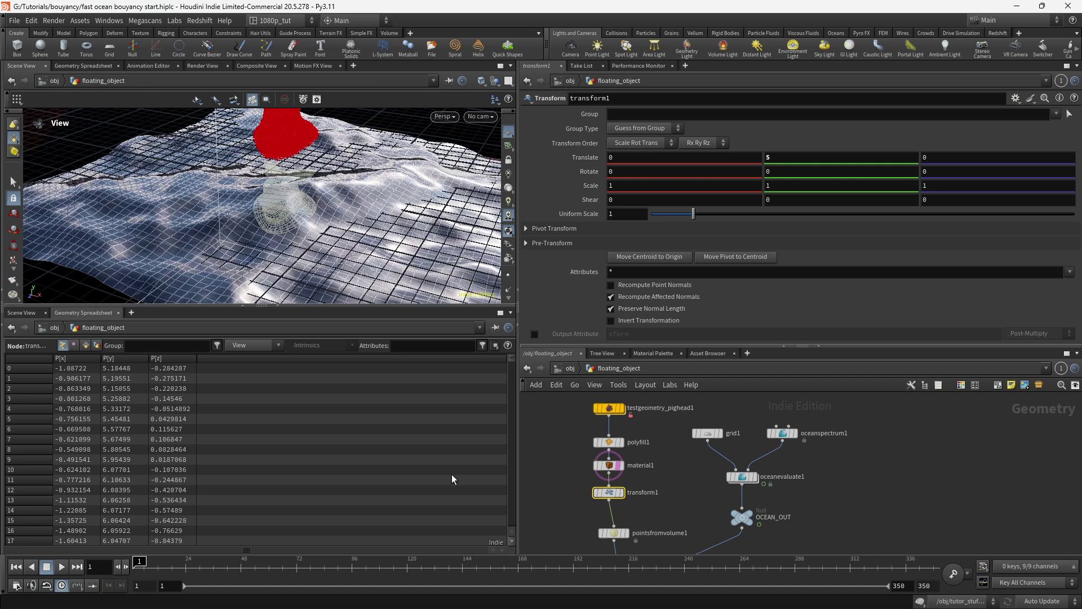
pyautogui.moveTo(641, 523); pyautogui.dragTo(649, 438, button='middle')
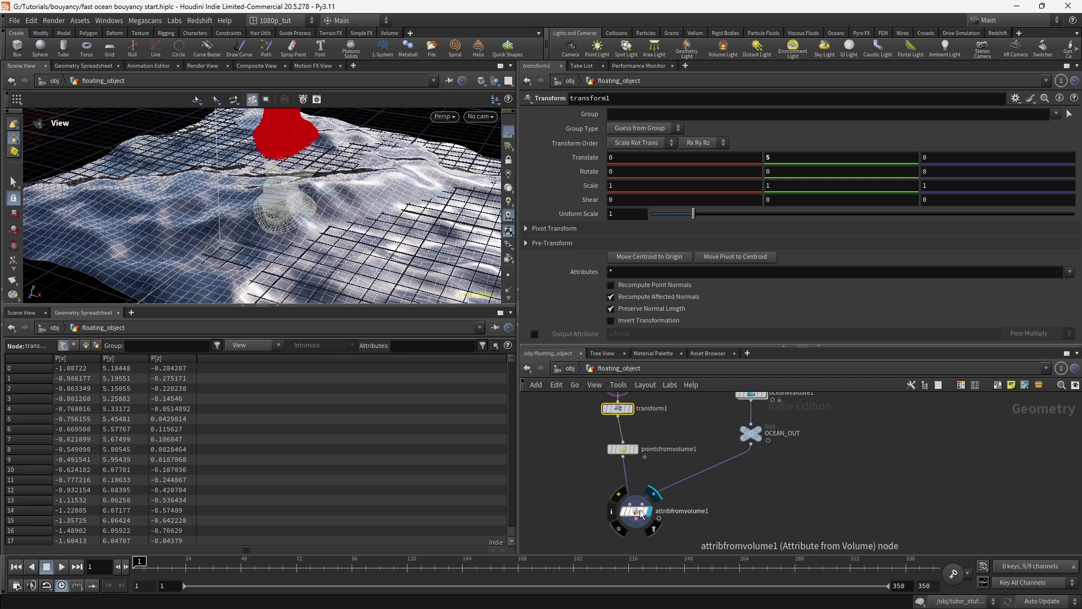
pyautogui.click(648, 511)
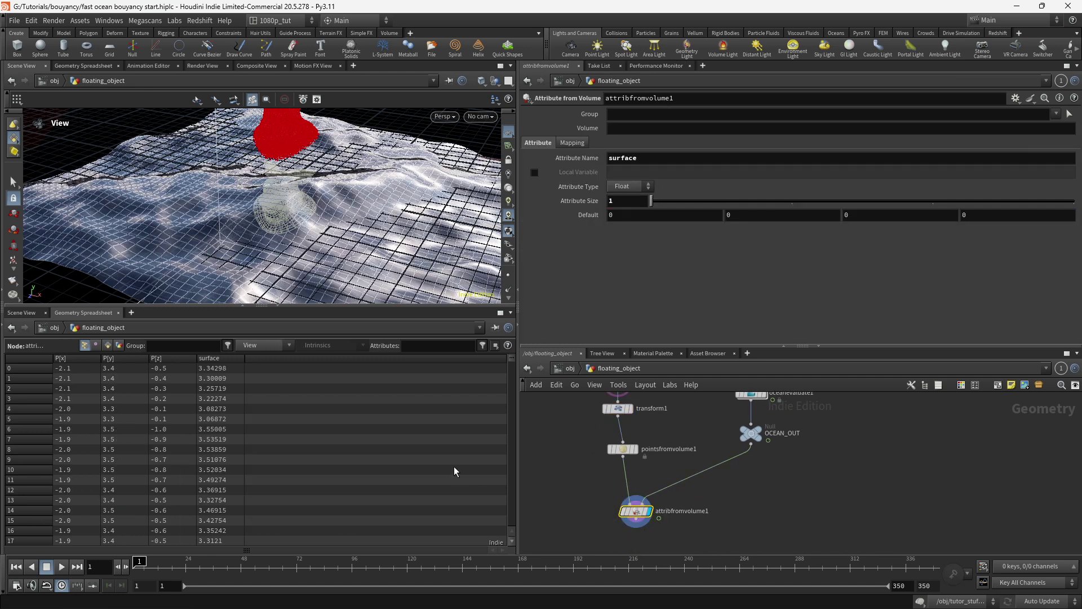
pyautogui.scroll(2, 676, 508)
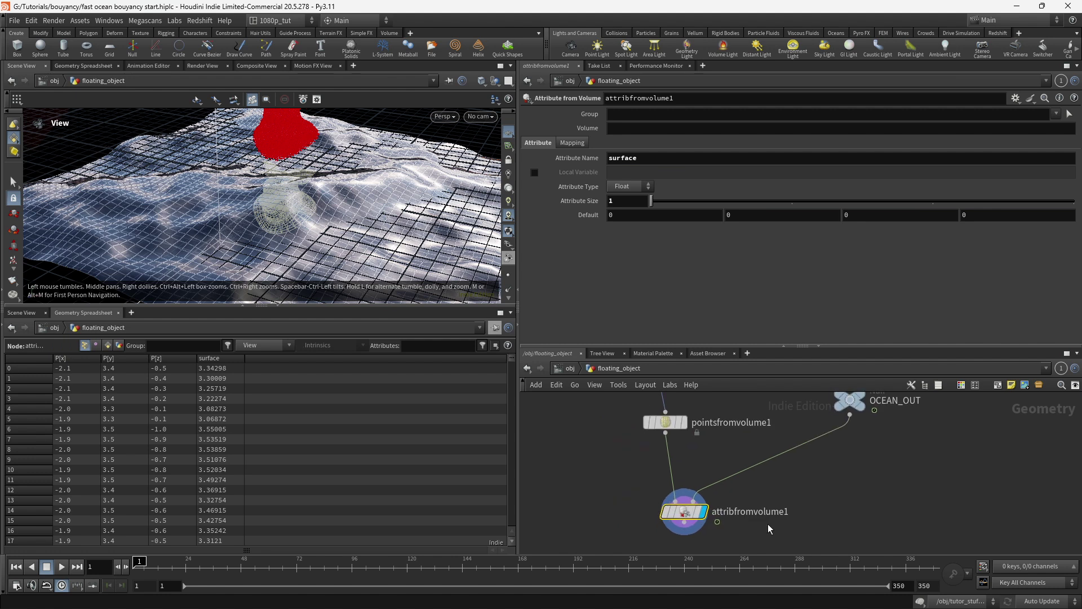
# Step: Add a Group Create node wired to attribfromvolume1's output and make it the displayed node
pyautogui.moveTo(691, 515); pyautogui.dragTo(705, 510)
pyautogui.scroll(1, 704, 509)
pyautogui.click(703, 514)
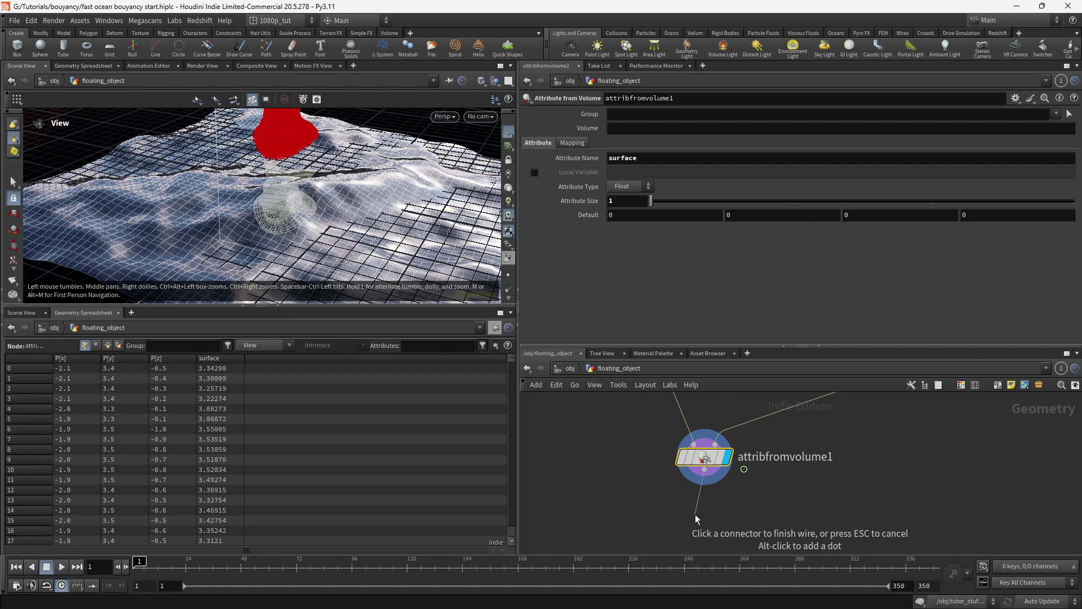
pyautogui.press('Escape')
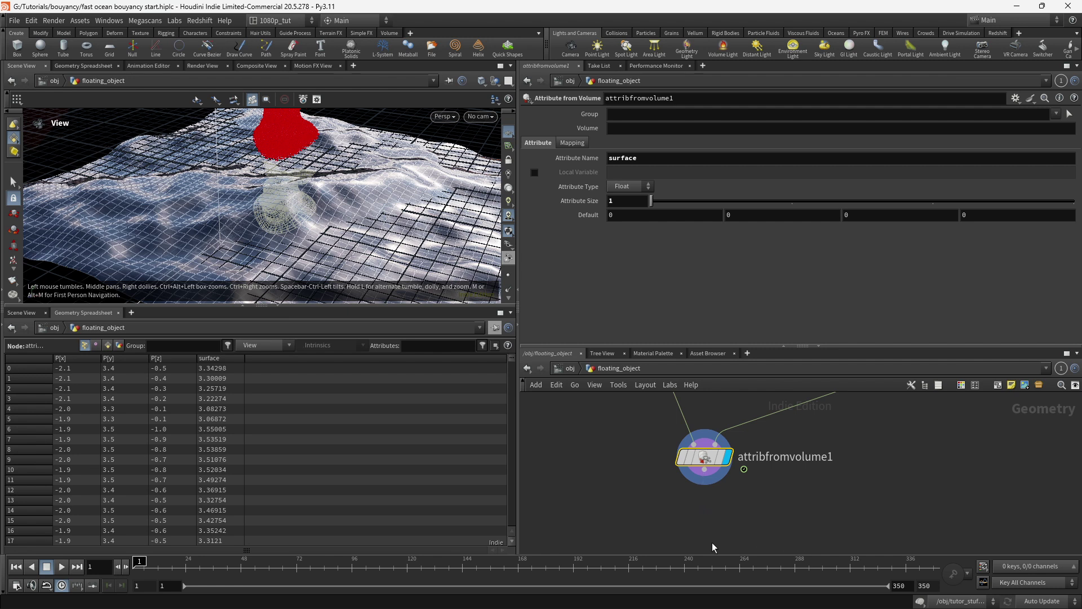
pyautogui.press('Tab')
pyautogui.write('grou')
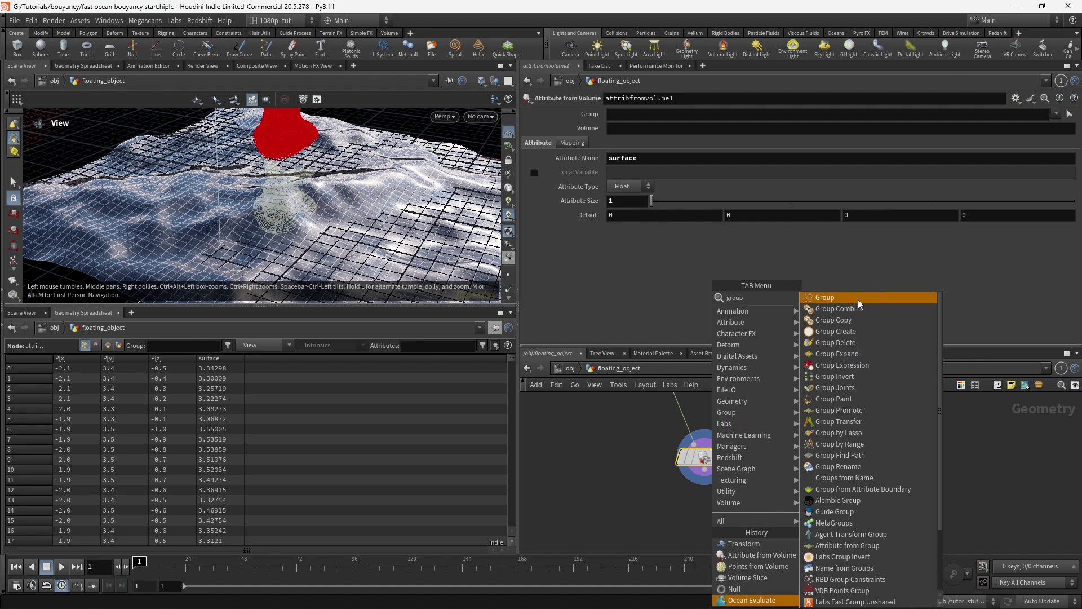
pyautogui.press('Escape')
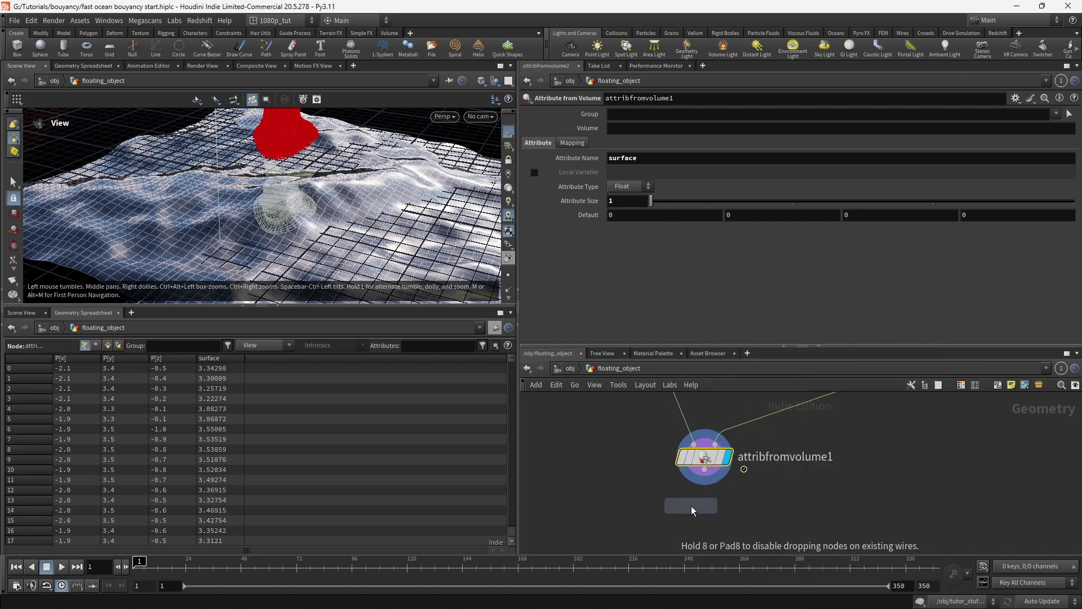
pyautogui.click(691, 506)
pyautogui.click(704, 469)
pyautogui.press('l')
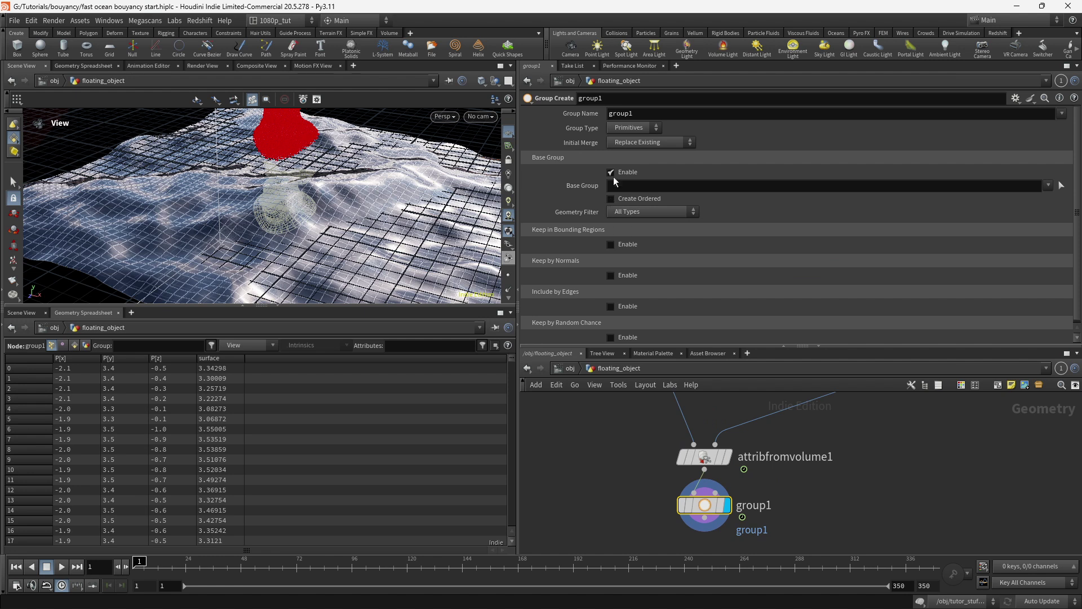
# Step: Disable the base group on group1, enable Keep in Bounding Regions, and fit the bounding box to the input bounds
pyautogui.click(611, 173)
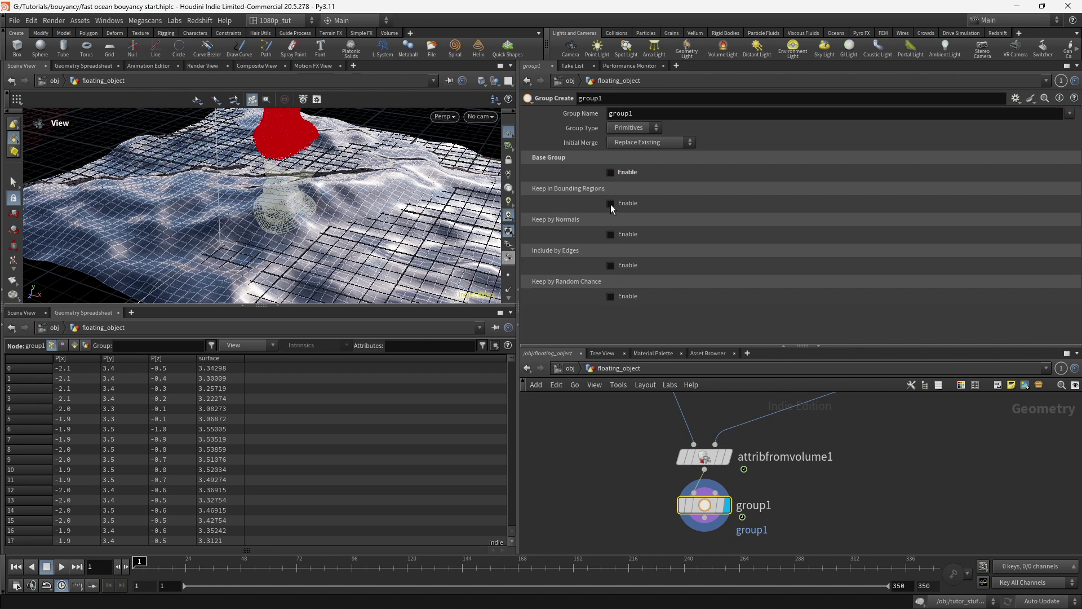
pyautogui.click(611, 204)
pyautogui.click(642, 258)
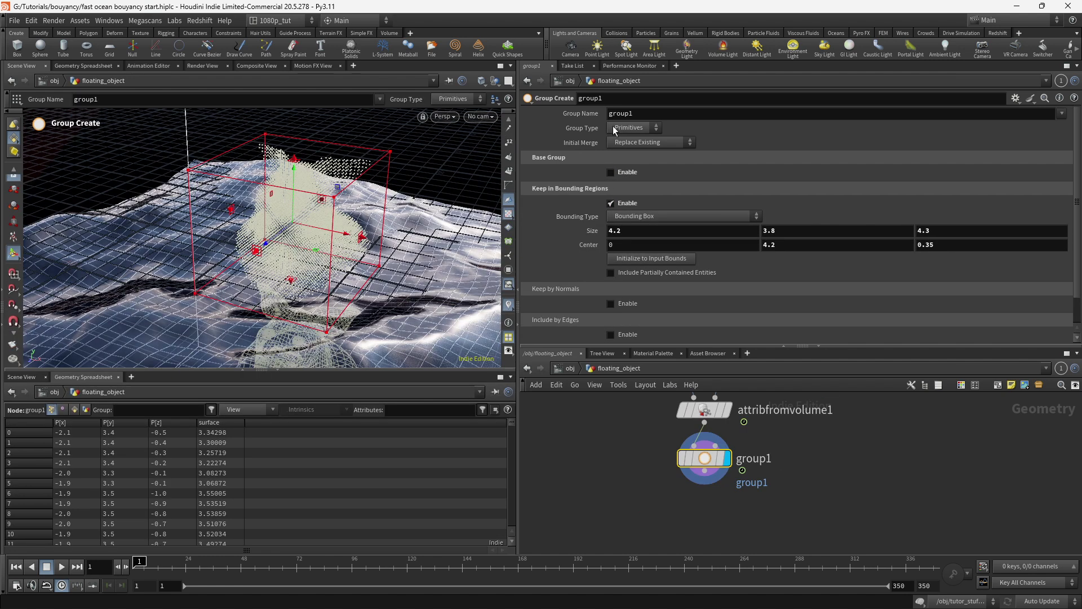
# Step: Set group1's type to Points and shrink its bounding box to a height of about 0.71 around the top of the pig head
pyautogui.click(636, 127)
pyautogui.click(631, 141)
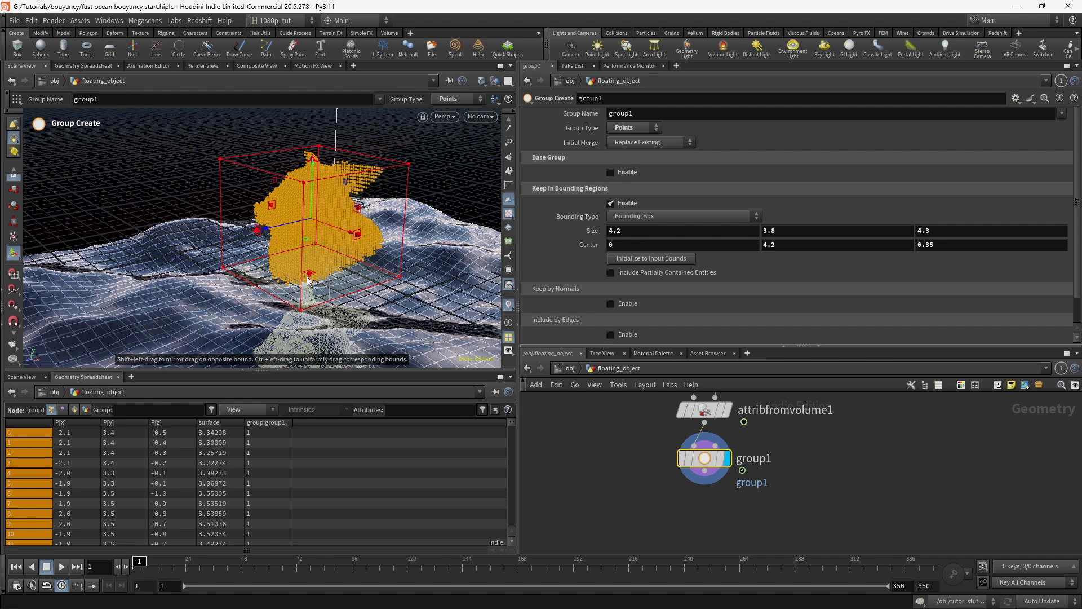
pyautogui.moveTo(312, 282); pyautogui.dragTo(381, 293)
pyautogui.press('Escape')
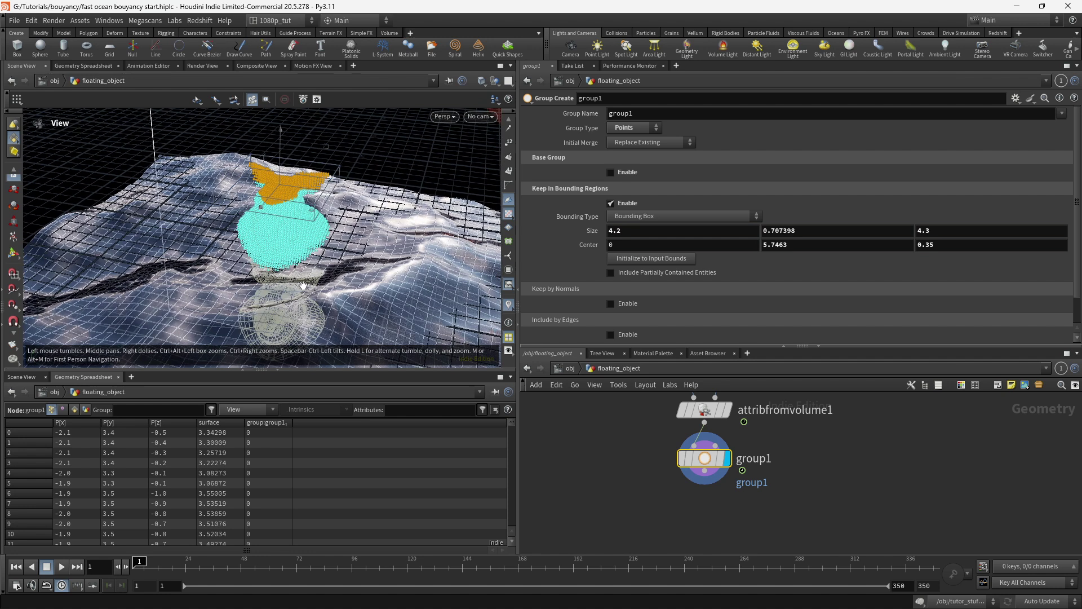
# Step: Hide the other objects so only the grouped pig-head points display, and reposition the group1 node
pyautogui.press('Return')
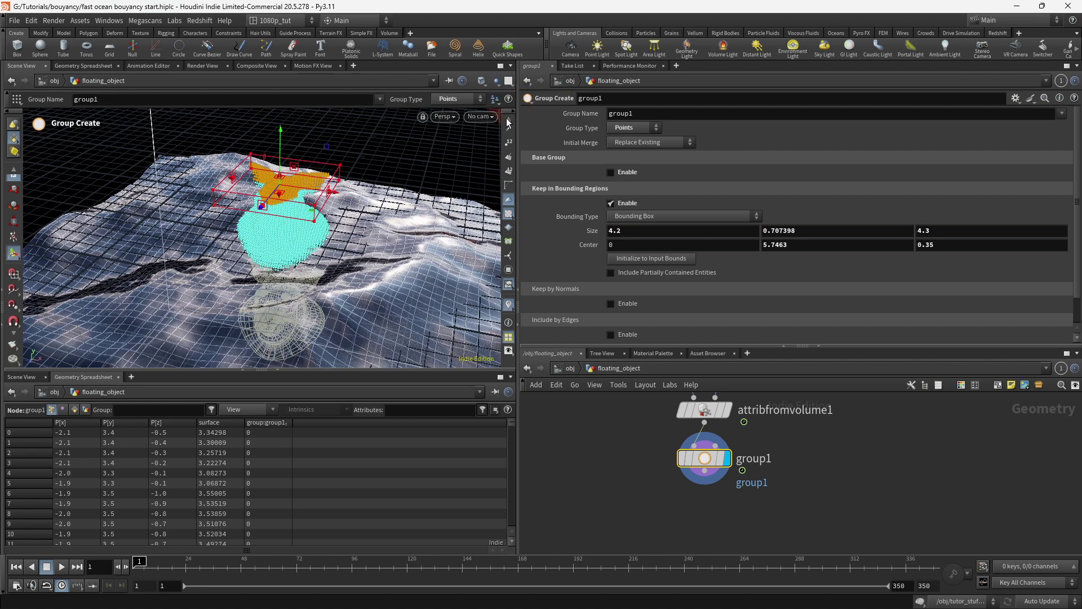
pyautogui.click(495, 81)
pyautogui.moveTo(390, 288); pyautogui.dragTo(451, 265)
pyautogui.moveTo(703, 478)
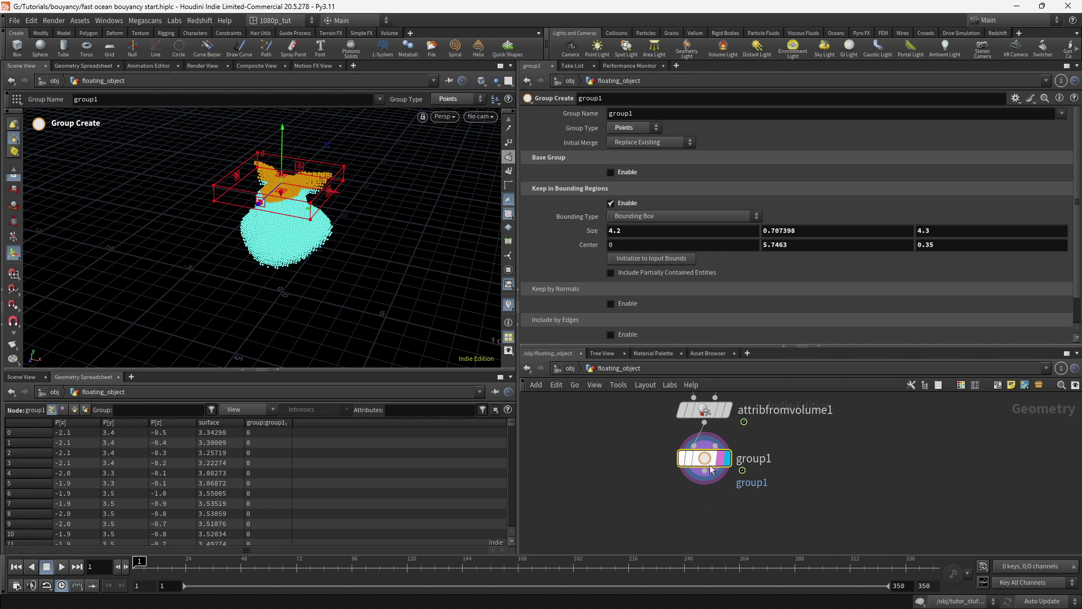
pyautogui.moveTo(705, 459); pyautogui.dragTo(716, 461)
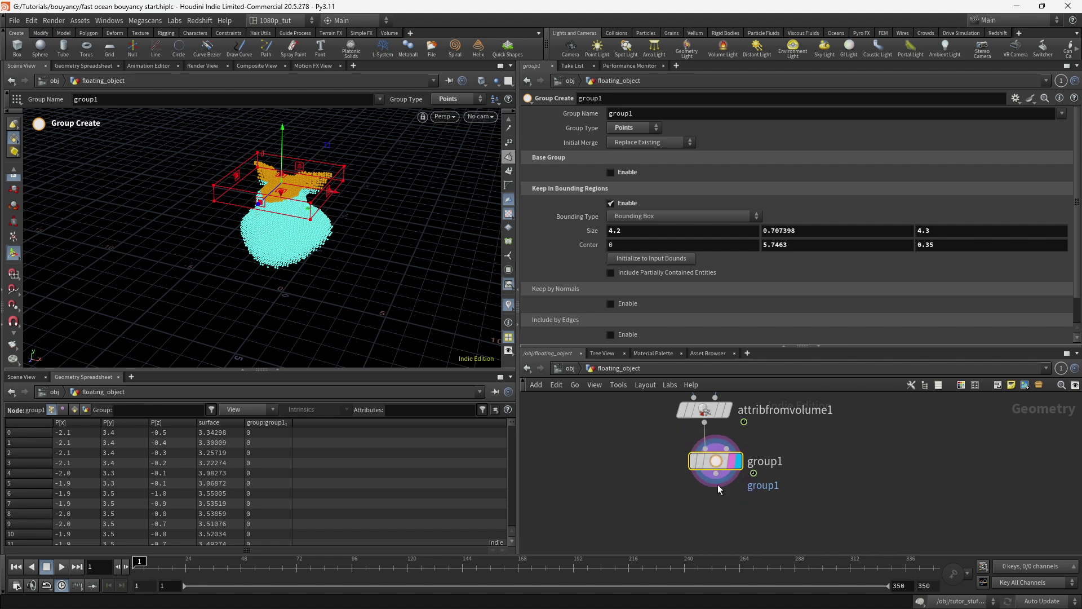
# Step: Add a Transform node below group1, wired to its output, and make it the displayed node
pyautogui.press('Tab')
pyautogui.moveTo(737, 511)
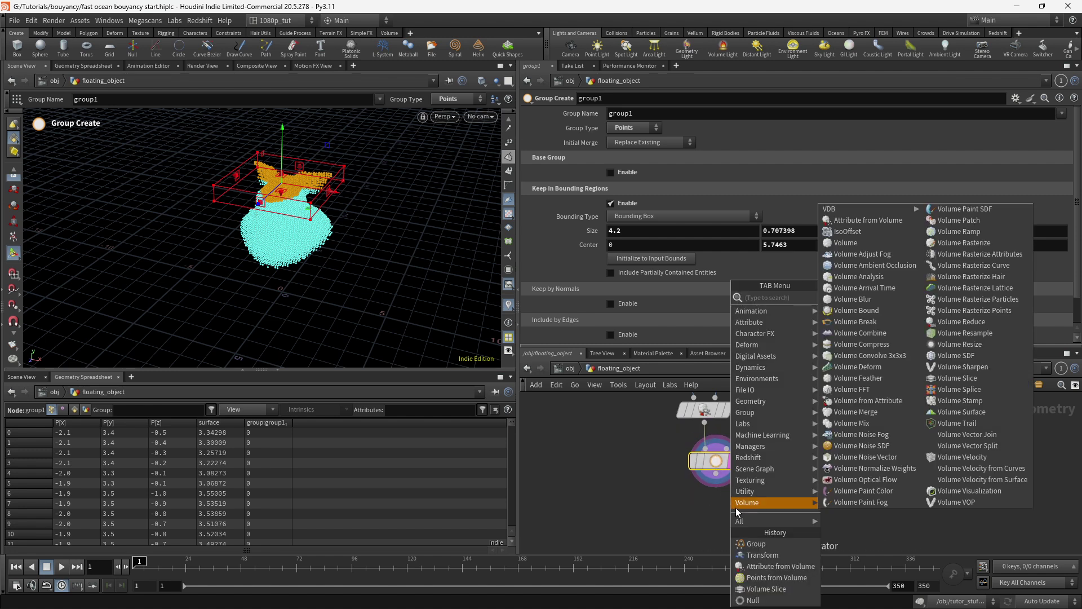
pyautogui.write('trans')
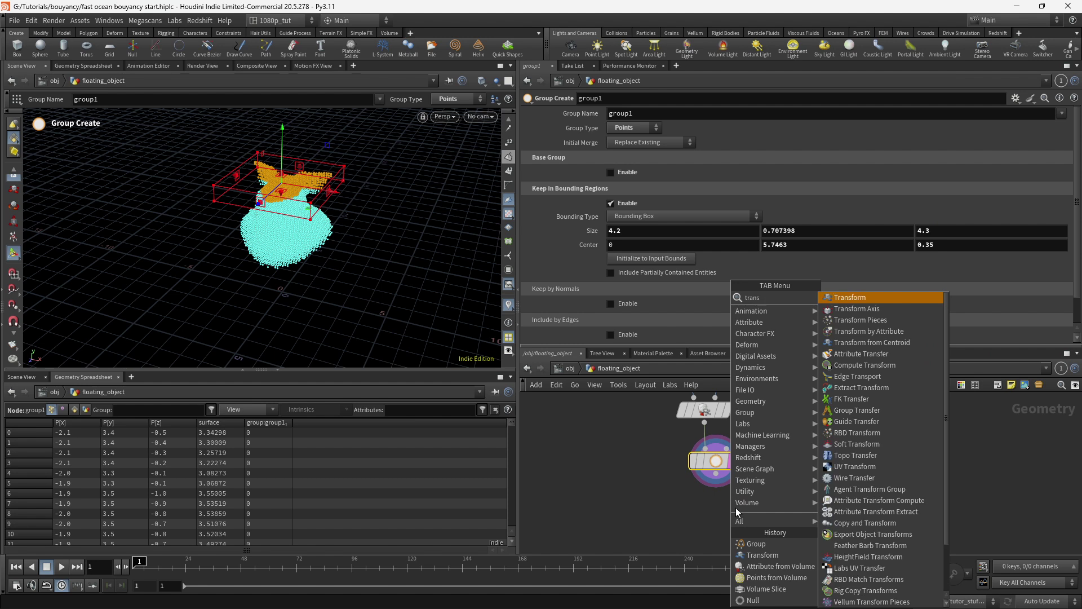
pyautogui.click(850, 297)
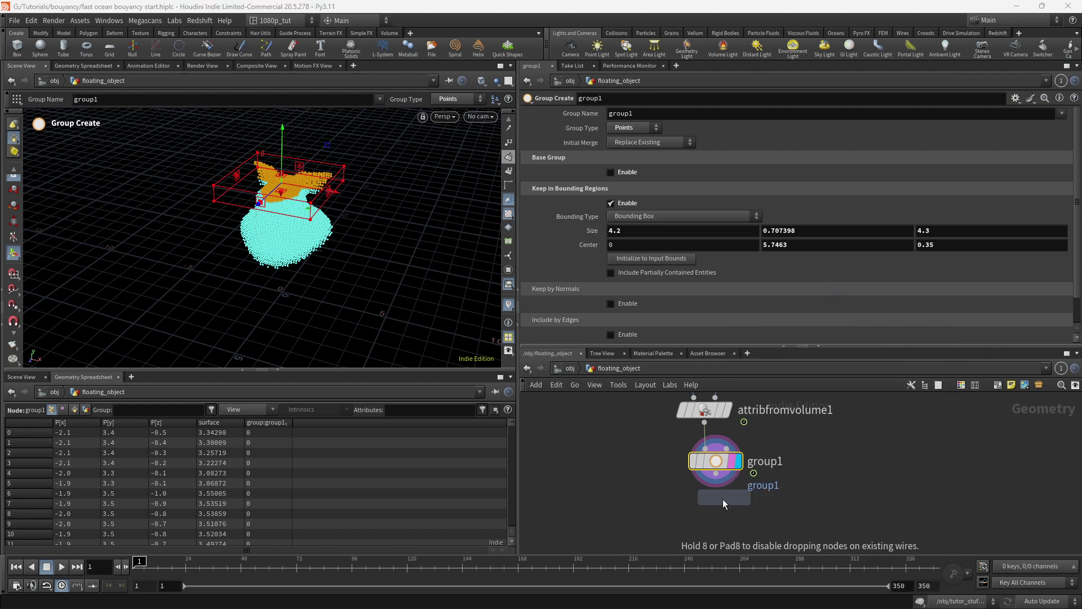
pyautogui.click(724, 504)
pyautogui.click(802, 459)
# Step: Restrict transform2 to group1 and translate those points about 1.29 along X
pyautogui.moveTo(307, 298); pyautogui.dragTo(334, 305)
pyautogui.click(1056, 113)
pyautogui.click(1054, 127)
pyautogui.scroll(-2, 712, 556)
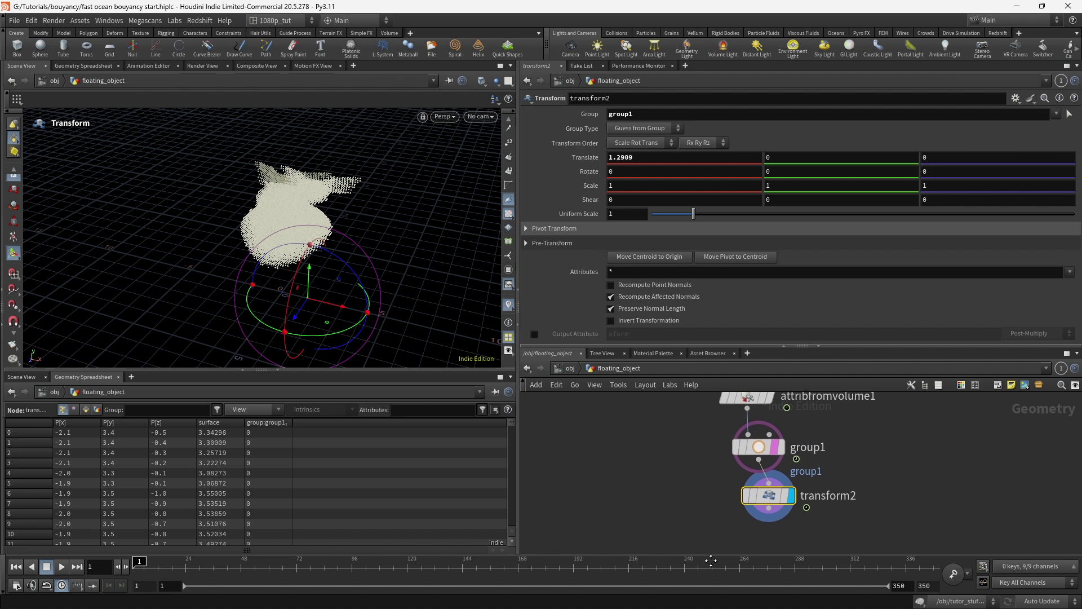
# Step: Add an Extract Transform node below transform2
pyautogui.moveTo(710, 544); pyautogui.dragTo(705, 517, button='middle')
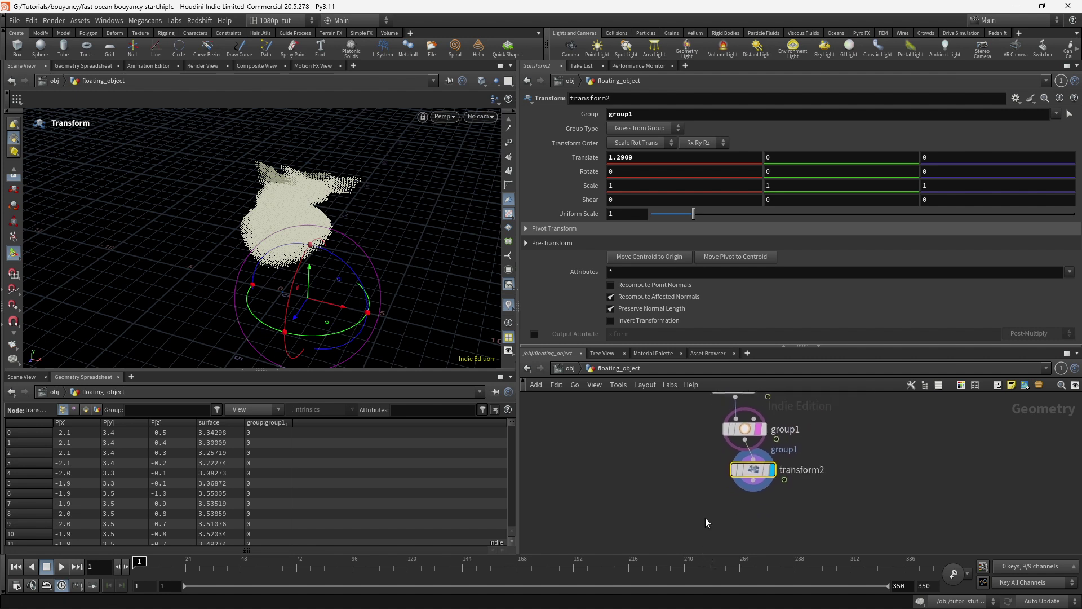
pyautogui.press('Tab')
pyautogui.write('extrac')
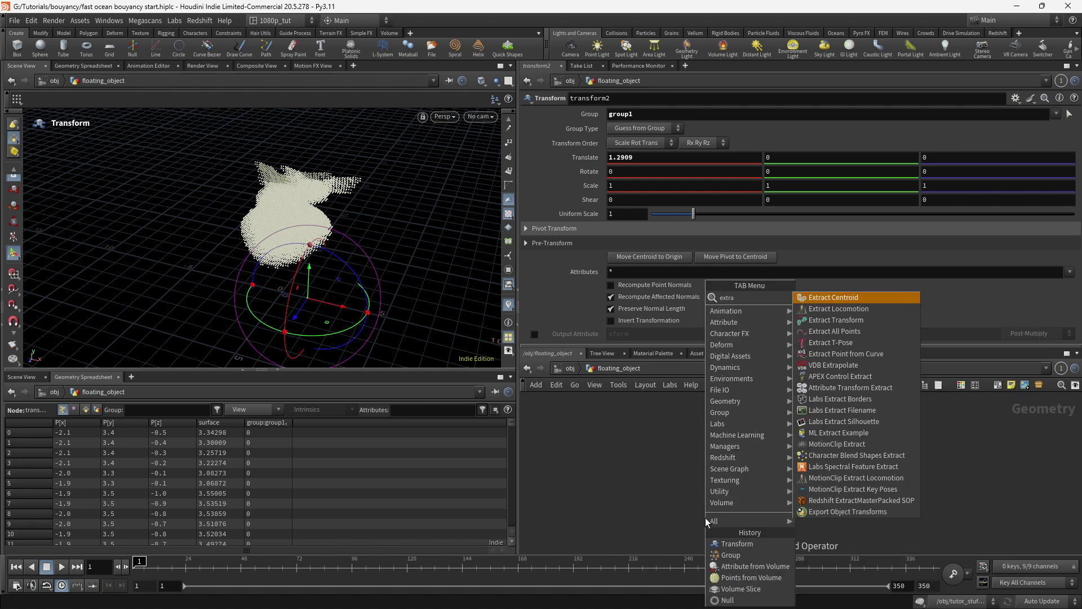
pyautogui.press('Down')
pyautogui.press('Down')
pyautogui.press('Down')
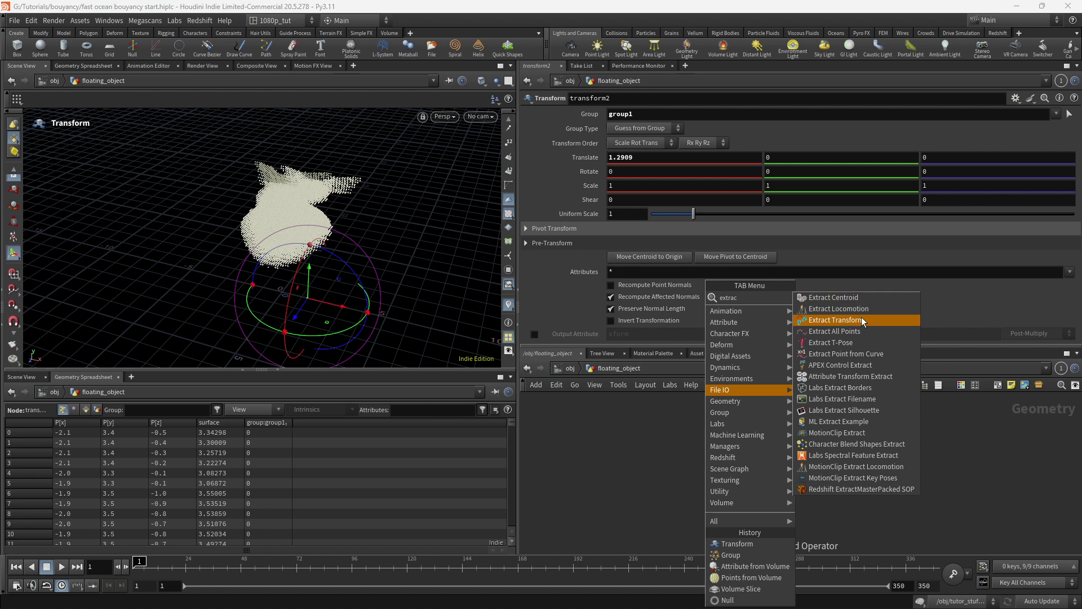
pyautogui.press('Return')
pyautogui.click(749, 522)
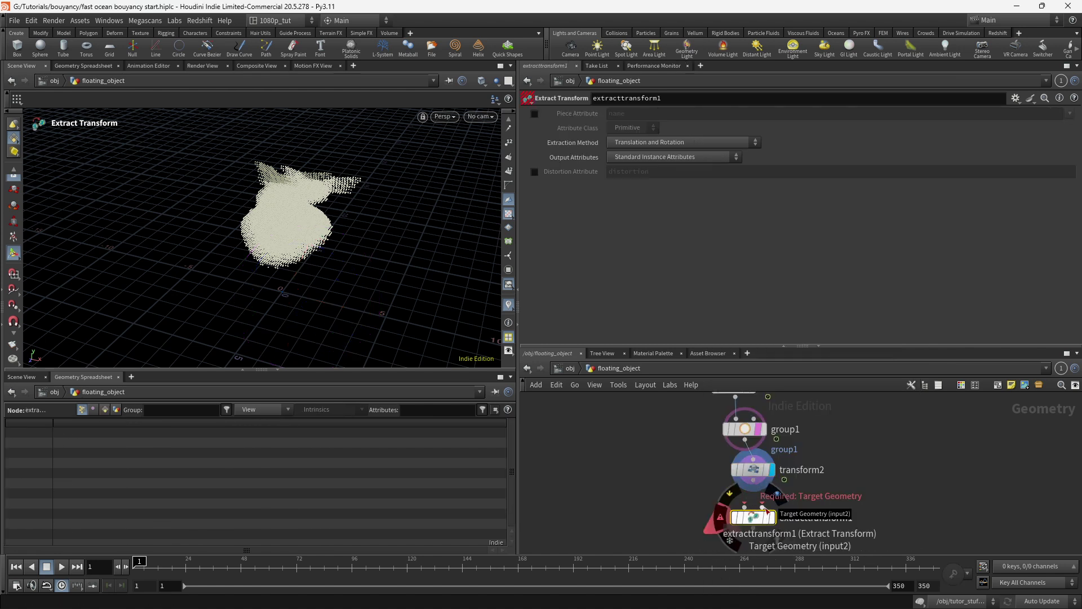
# Step: Wire group1 into extracttransform1's first input and transform2 into its Target Geometry input, and display extracttransform1
pyautogui.moveTo(746, 509); pyautogui.dragTo(745, 440)
pyautogui.moveTo(759, 524); pyautogui.dragTo(727, 532)
pyautogui.scroll(-1, 778, 485)
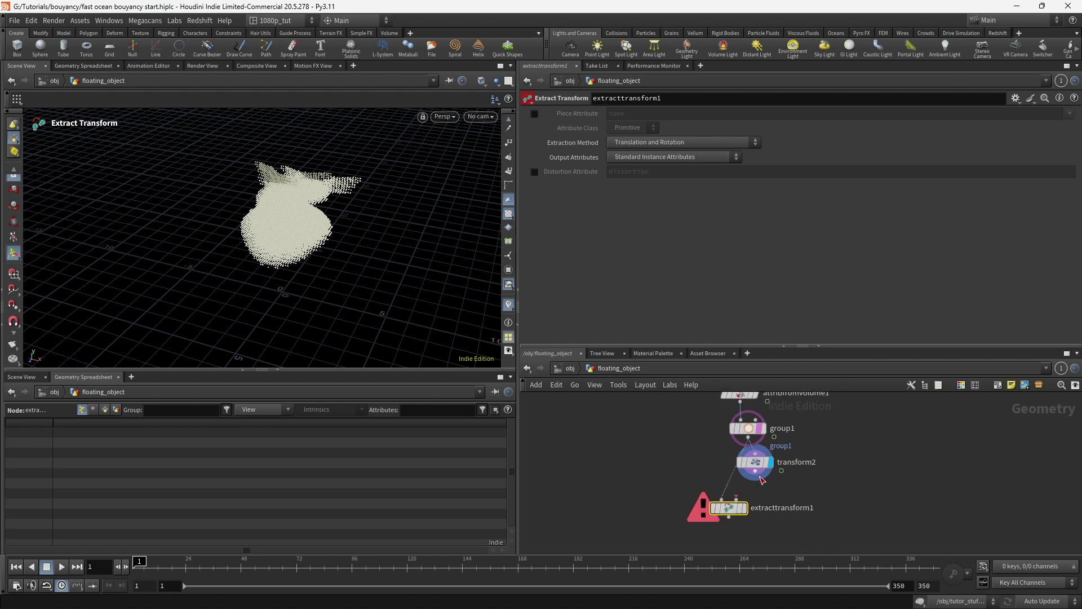
pyautogui.moveTo(759, 473); pyautogui.dragTo(749, 510)
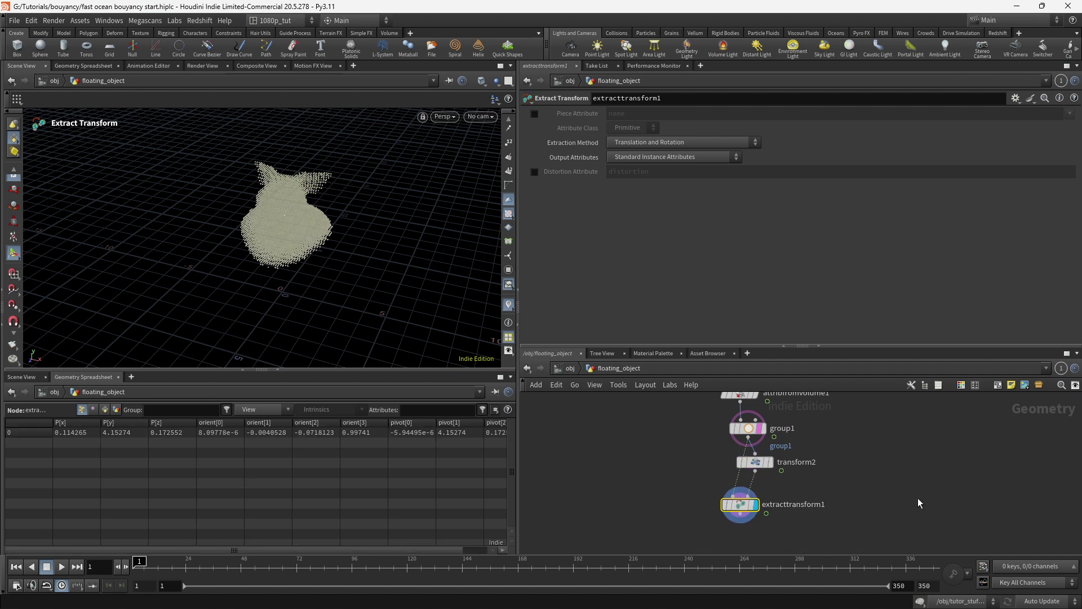
# Step: Add a Copy to Points node below extracttransform1
pyautogui.press('Tab')
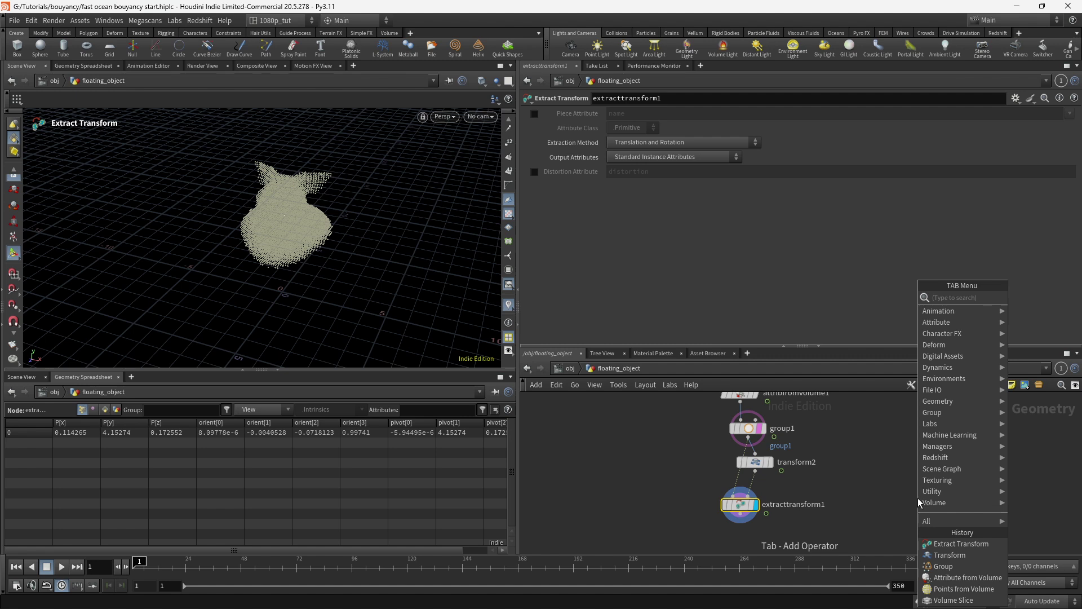
pyautogui.write('copy')
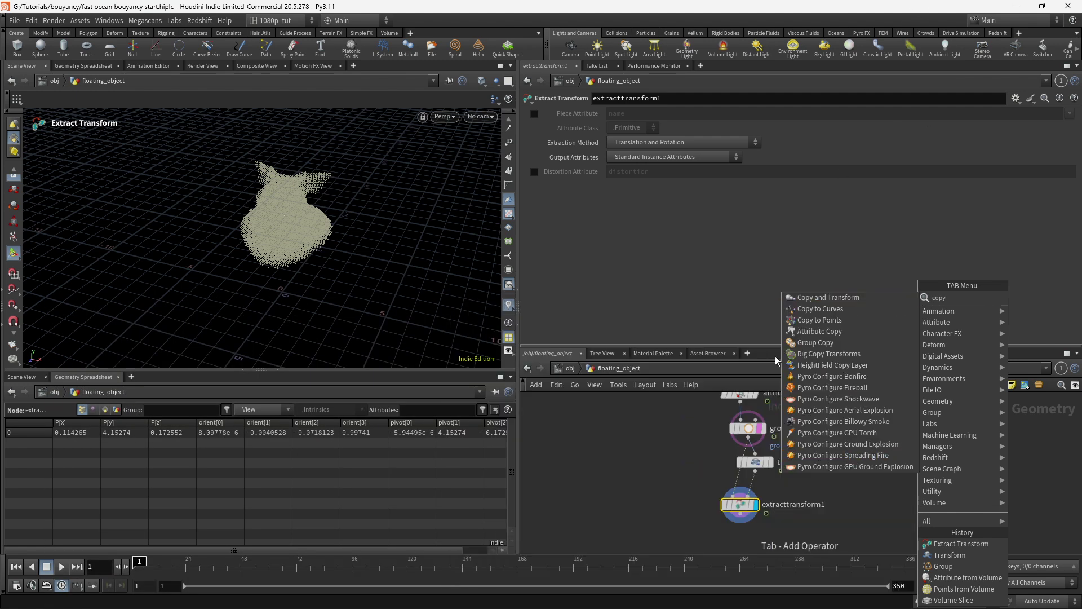
pyautogui.click(820, 320)
pyautogui.click(710, 543)
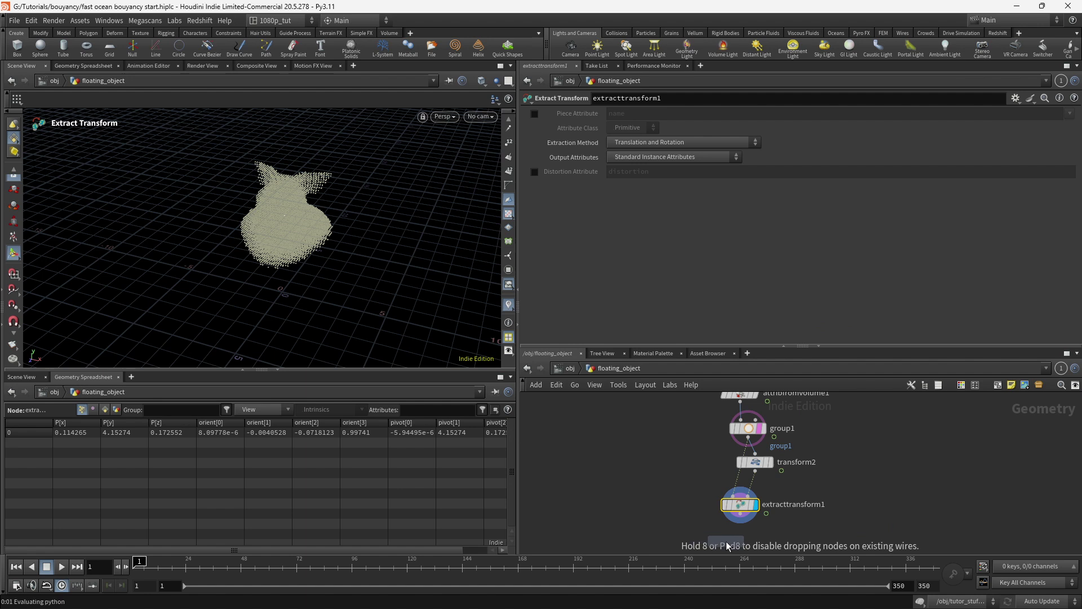
# Step: Wire transform1's output into copytopoints1's first input, use extracttransform1 as the target points, and display the copied pig head
pyautogui.scroll(-3, 815, 506)
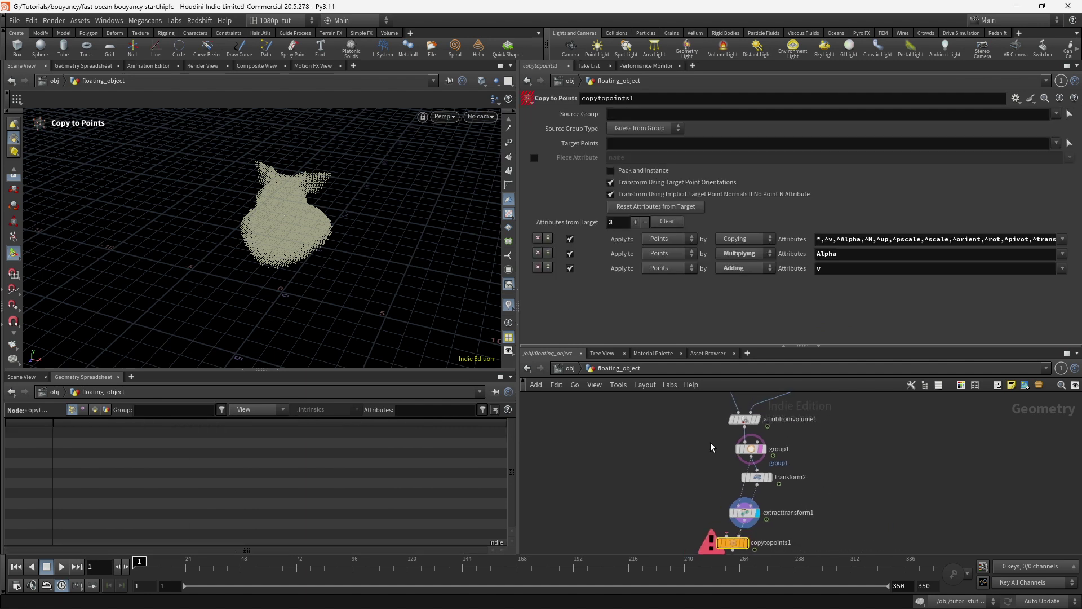
pyautogui.scroll(-5, 834, 483)
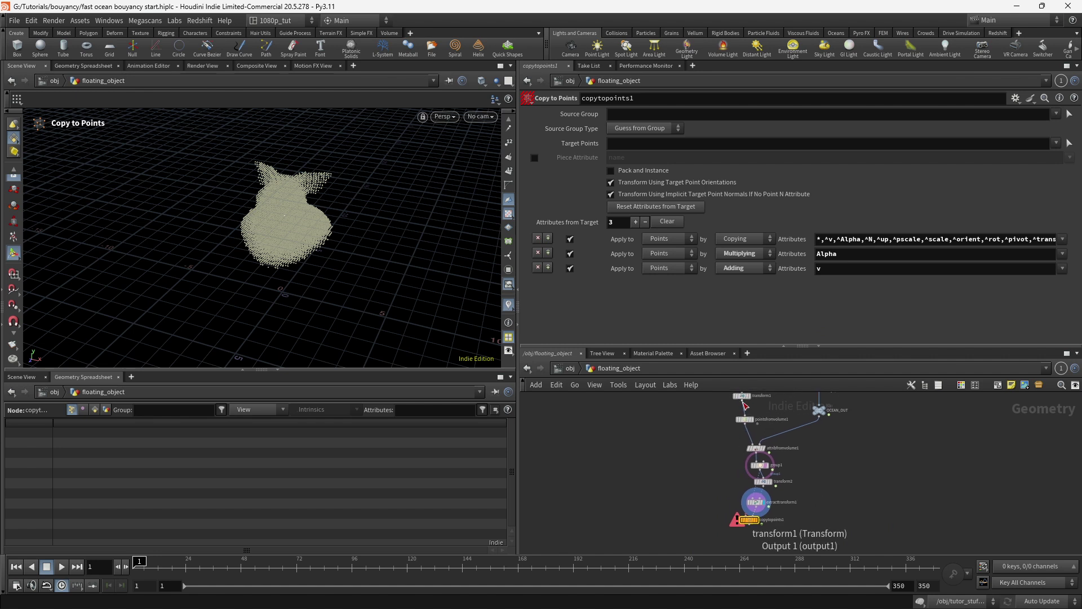
pyautogui.moveTo(744, 423); pyautogui.dragTo(753, 520)
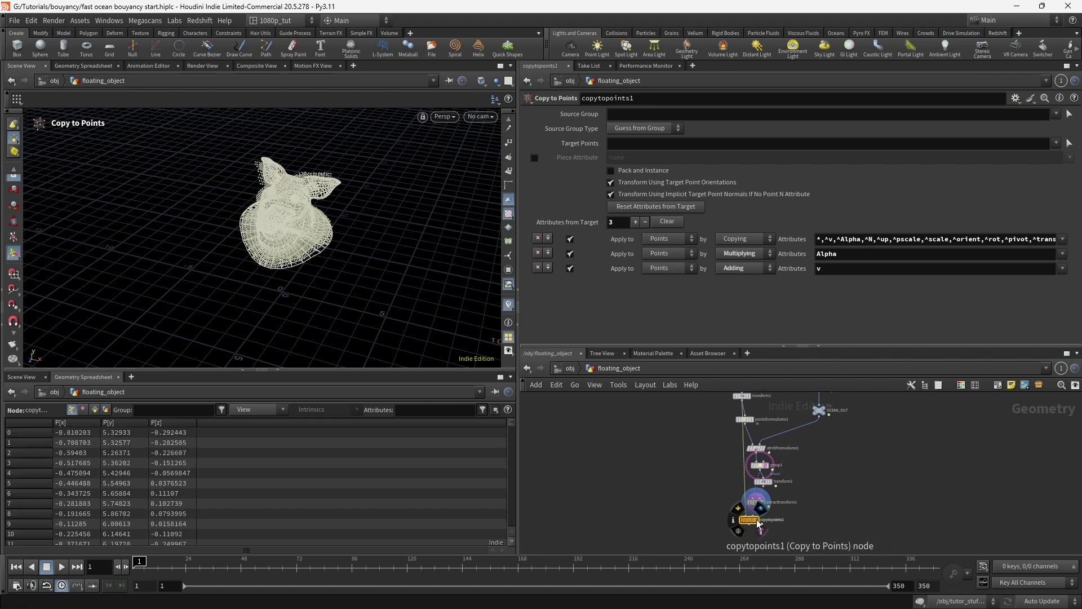
pyautogui.click(760, 524)
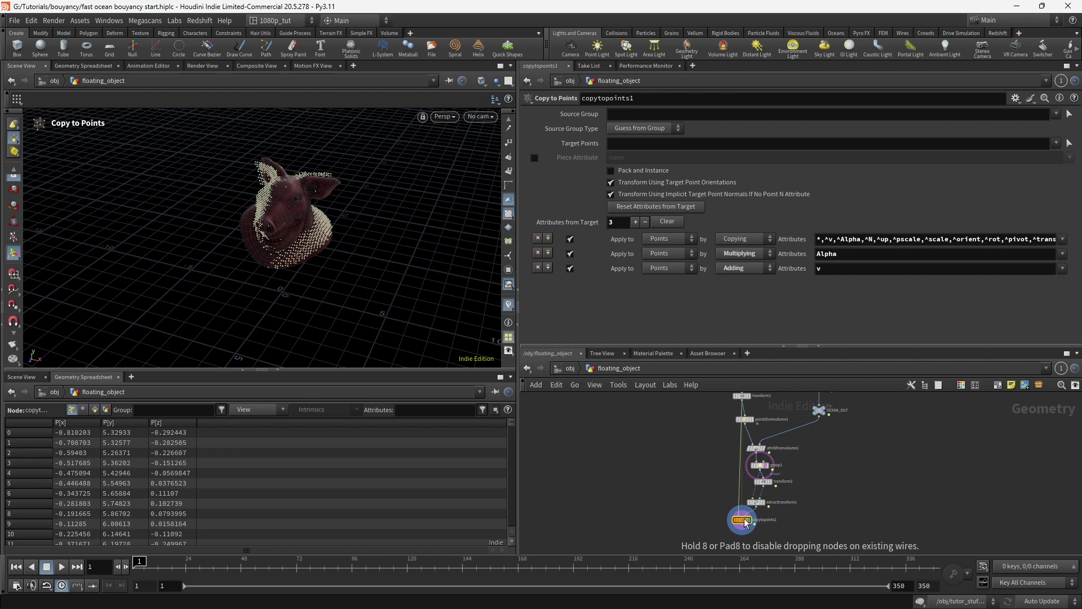
pyautogui.moveTo(315, 237)
pyautogui.mouseDown()
pyautogui.moveTo(293, 230)
pyautogui.moveTo(315, 231)
pyautogui.mouseUp()
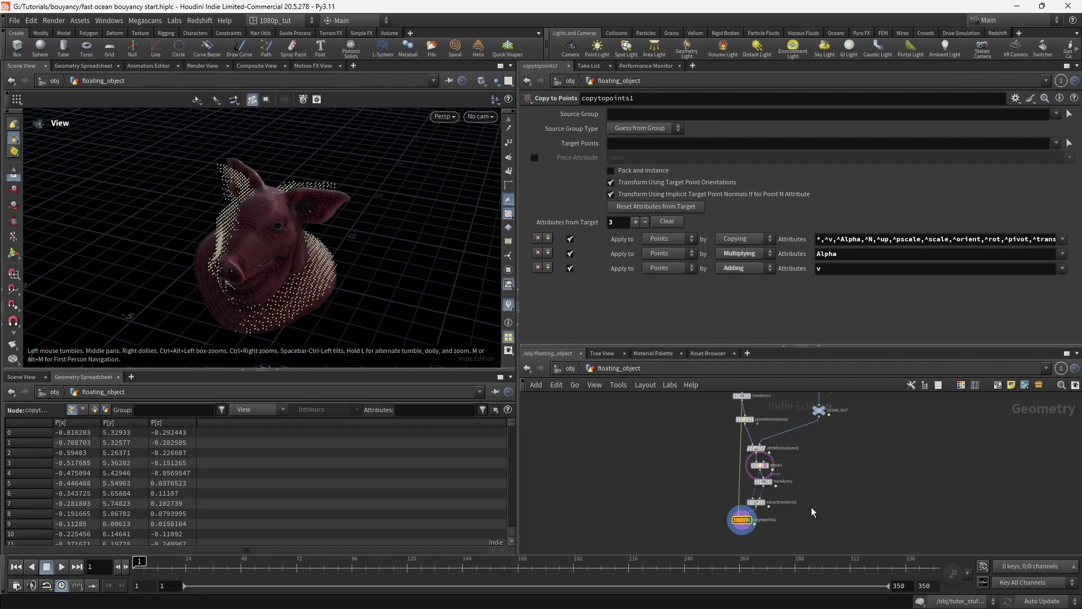
pyautogui.moveTo(752, 527)
pyautogui.scroll(4, 753, 524)
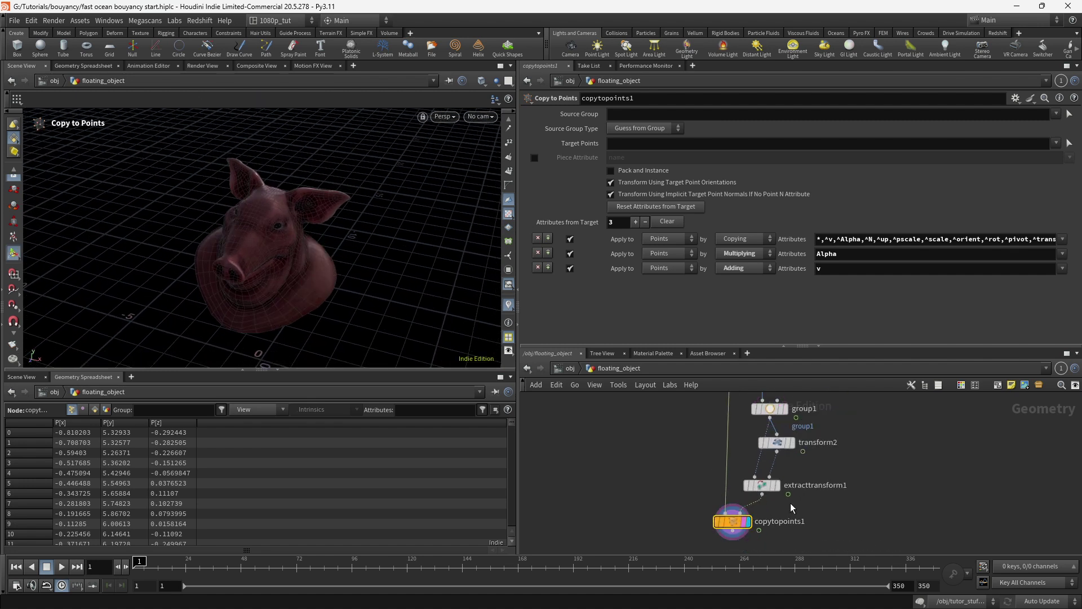
# Step: Move transform2's grouped points to about 0.23 in X and -0.91 in Y, and reselect copytopoints1 to check the pig head
pyautogui.scroll(-2, 807, 429)
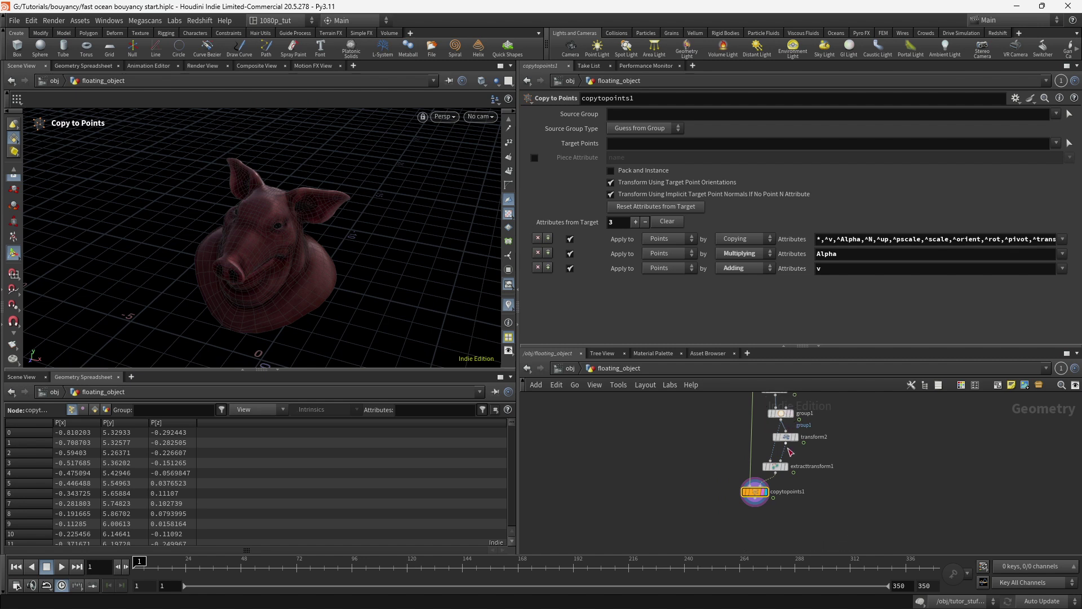
pyautogui.click(787, 438)
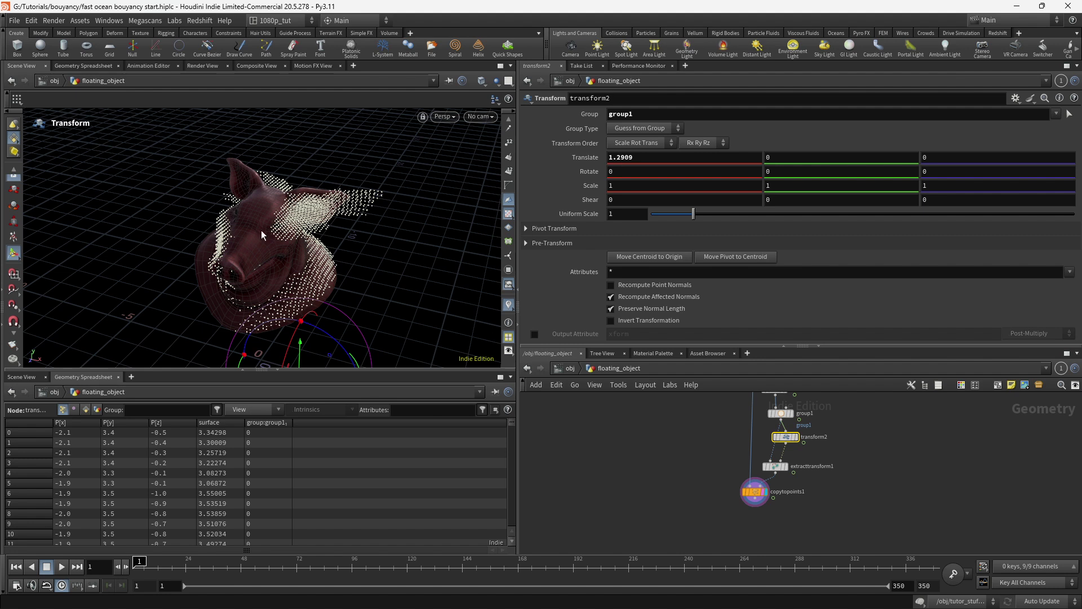
pyautogui.press('space')
pyautogui.moveTo(438, 326); pyautogui.dragTo(334, 315)
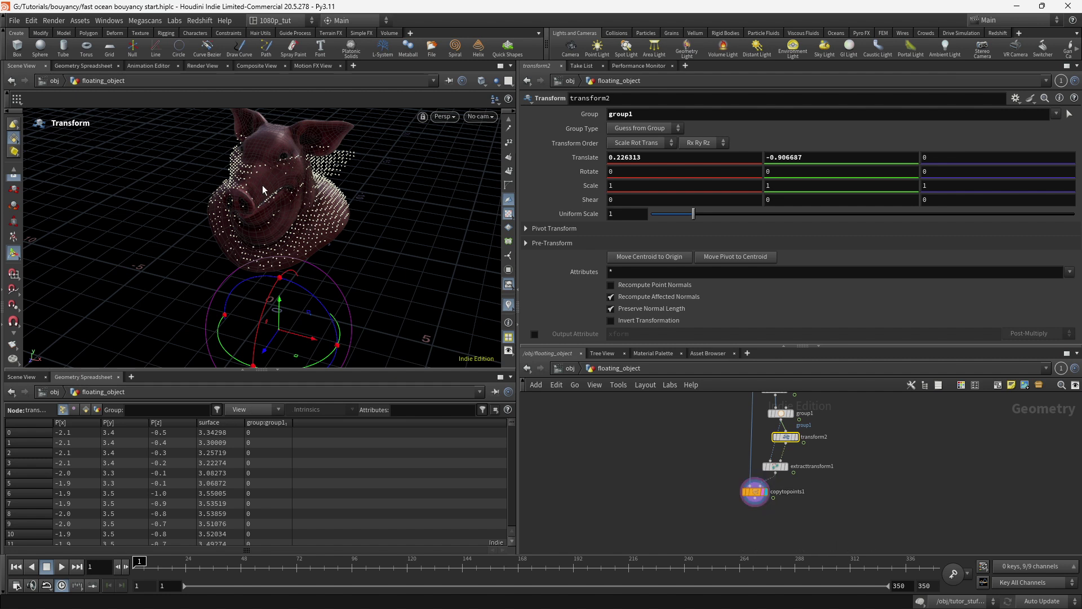
pyautogui.click(755, 491)
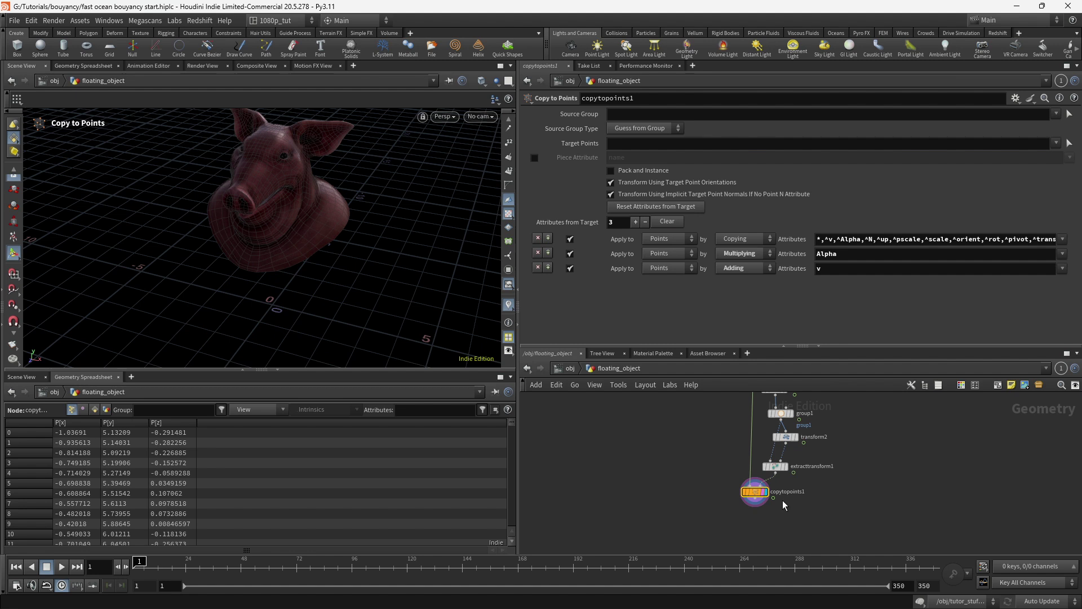
pyautogui.scroll(3, 789, 519)
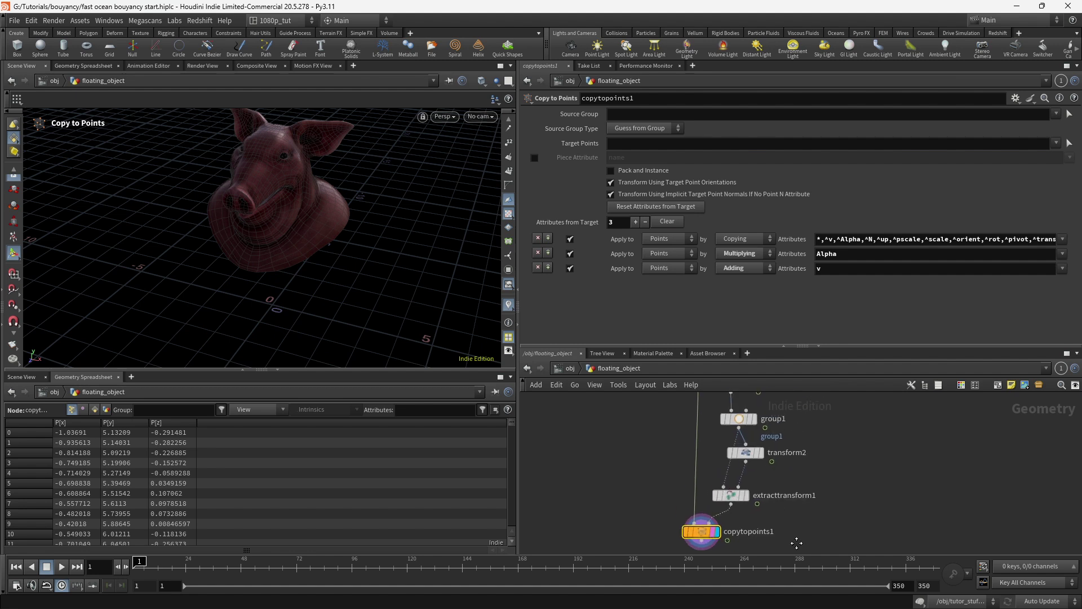
# Step: Spread out copytopoints1, transform2 and extracttransform1 in the network so their connections are easy to read
pyautogui.moveTo(703, 535); pyautogui.dragTo(685, 538)
pyautogui.moveTo(848, 506); pyautogui.dragTo(878, 512, button='middle')
pyautogui.click(769, 425)
pyautogui.moveTo(774, 456); pyautogui.dragTo(812, 468)
pyautogui.moveTo(760, 501); pyautogui.dragTo(741, 516)
# Step: Delete the group1 node and reposition transform2 in the network
pyautogui.click(768, 424)
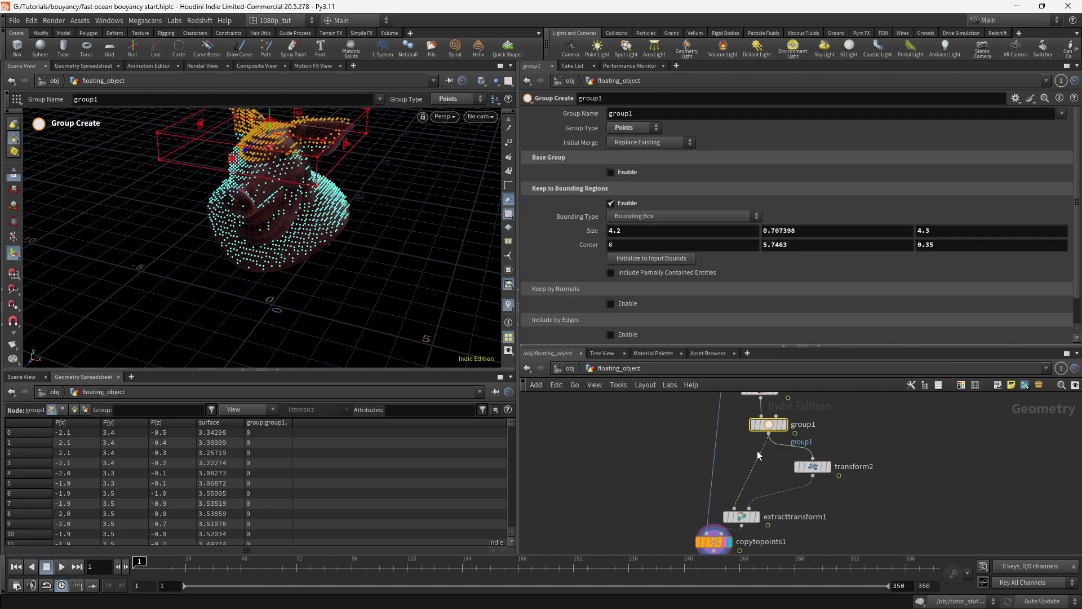
pyautogui.moveTo(782, 410)
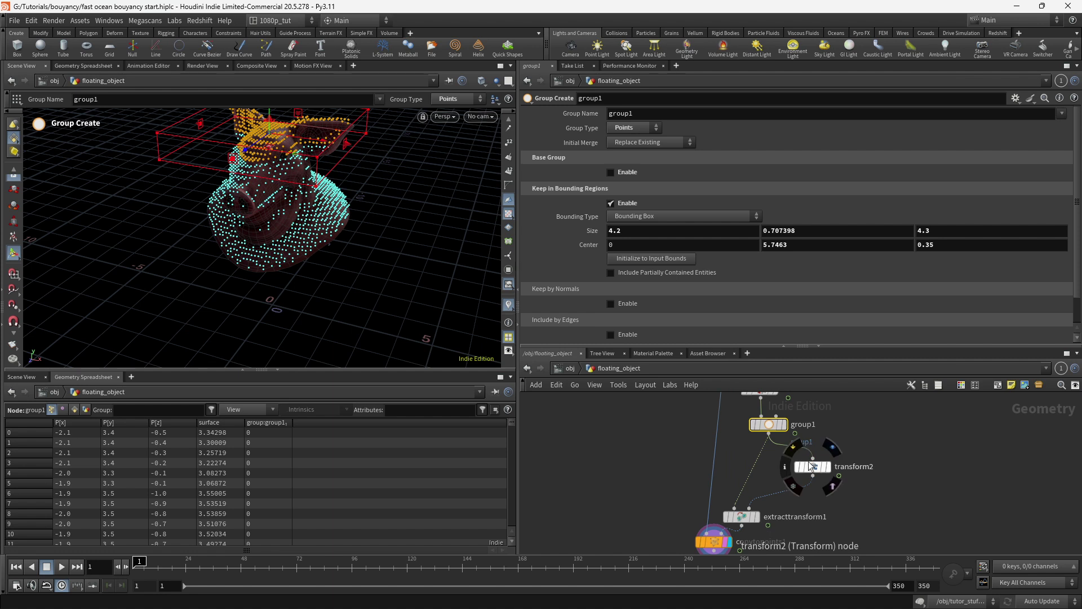
pyautogui.press('Delete')
pyautogui.moveTo(820, 469)
pyautogui.mouseDown()
pyautogui.moveTo(806, 445)
pyautogui.moveTo(803, 458)
pyautogui.mouseUp()
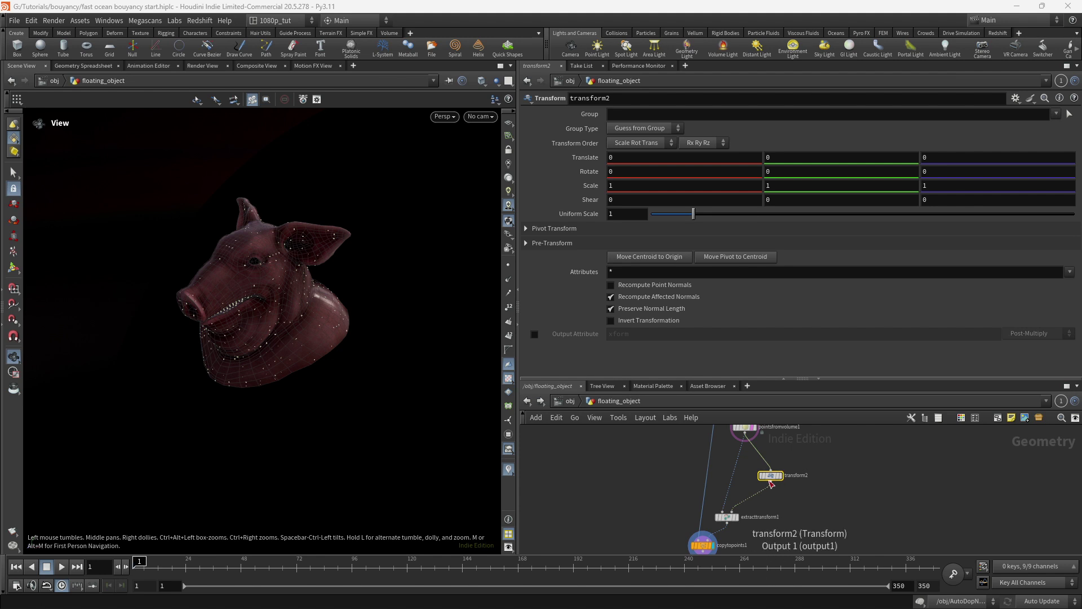
# Step: Insert a Solver node between transform2 and extracttransform1
pyautogui.press('Tab')
pyautogui.write('solve')
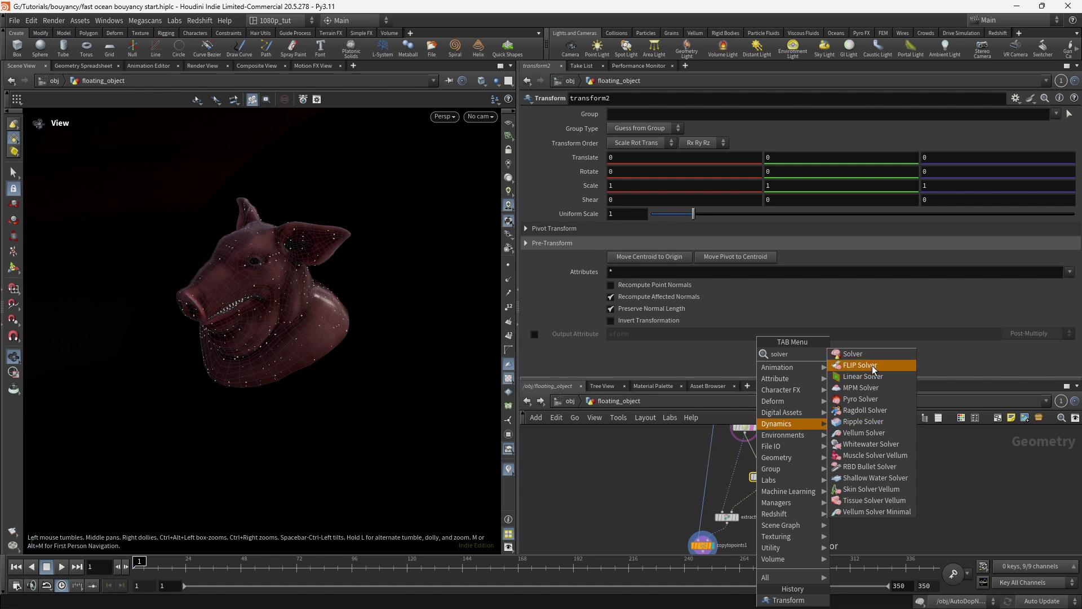
pyautogui.click(858, 354)
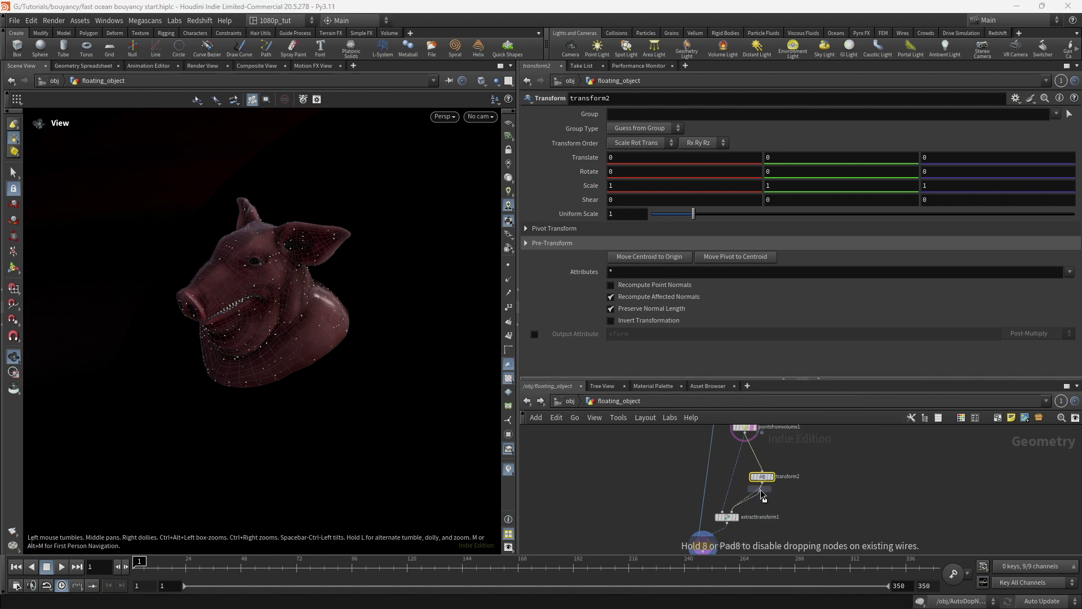
pyautogui.click(759, 507)
pyautogui.moveTo(759, 509); pyautogui.dragTo(772, 478)
# Step: Delete transform2 so pointsfromvolume1 feeds solver1 directly, and move solver1 into its place
pyautogui.click(770, 477)
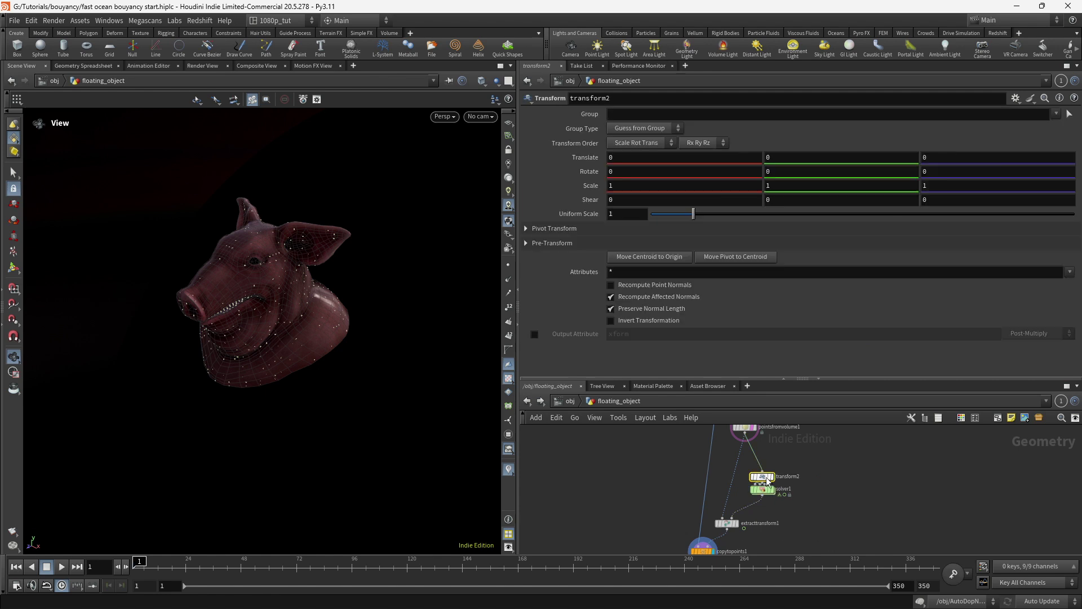
pyautogui.press('Delete')
pyautogui.moveTo(766, 491); pyautogui.dragTo(768, 475)
# Step: Enter solver1's internal network containing the Prev_Frame and OUT nodes
pyautogui.moveTo(766, 475)
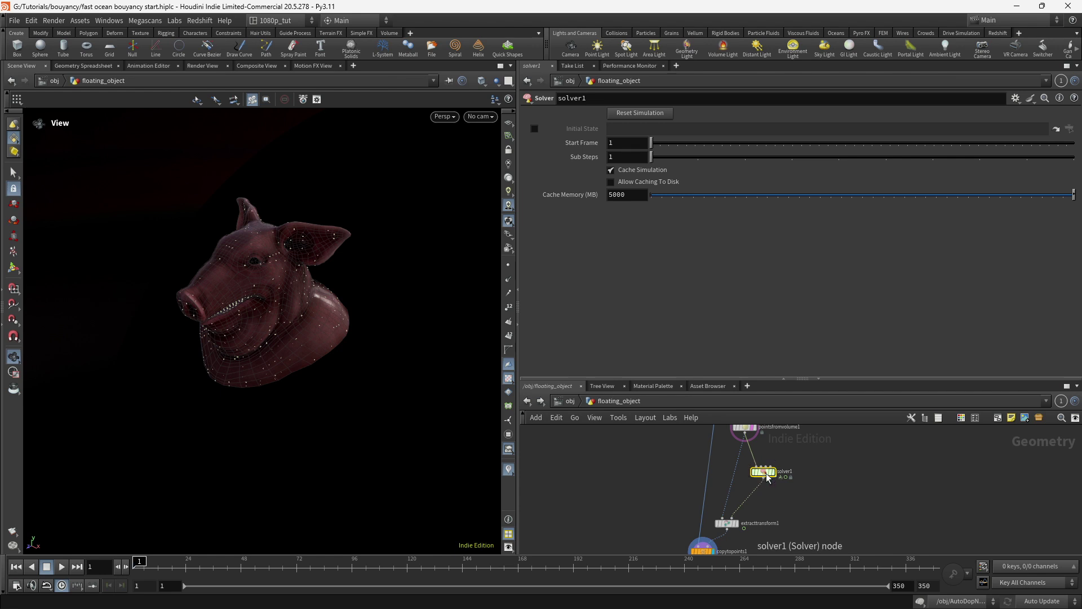
pyautogui.doubleClick(766, 473)
pyautogui.moveTo(698, 459)
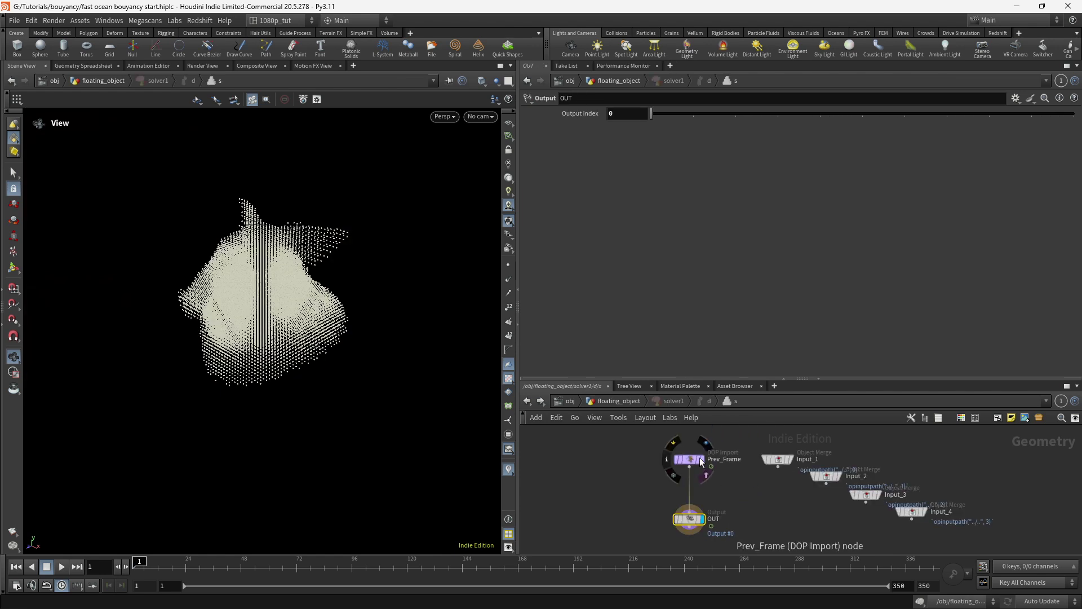
# Step: Insert a Transform node between Prev_Frame and OUT inside the solver
pyautogui.moveTo(695, 463); pyautogui.dragTo(697, 448)
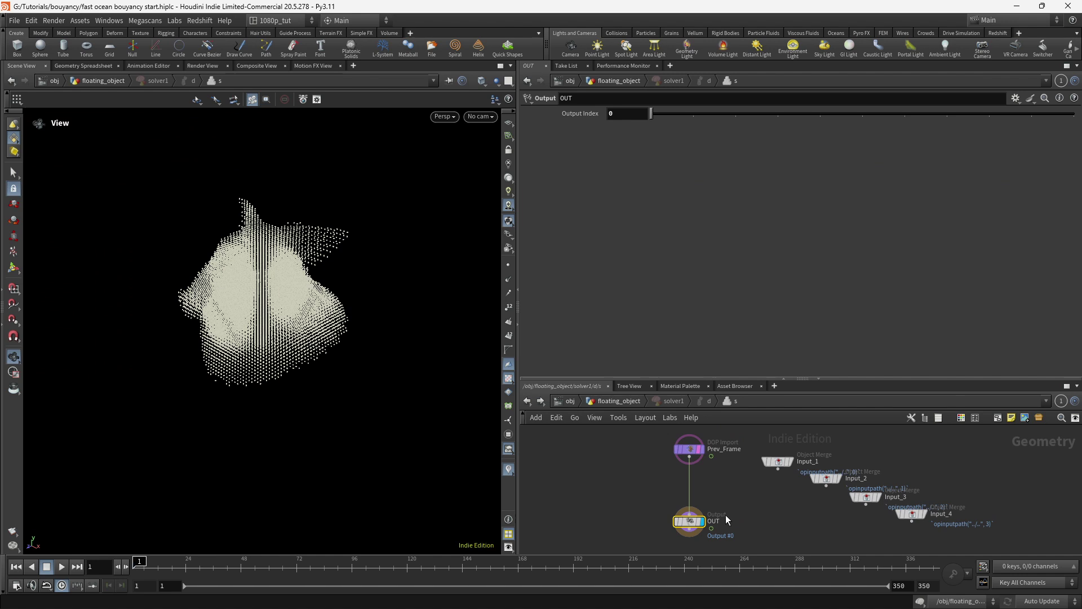
pyautogui.click(686, 449)
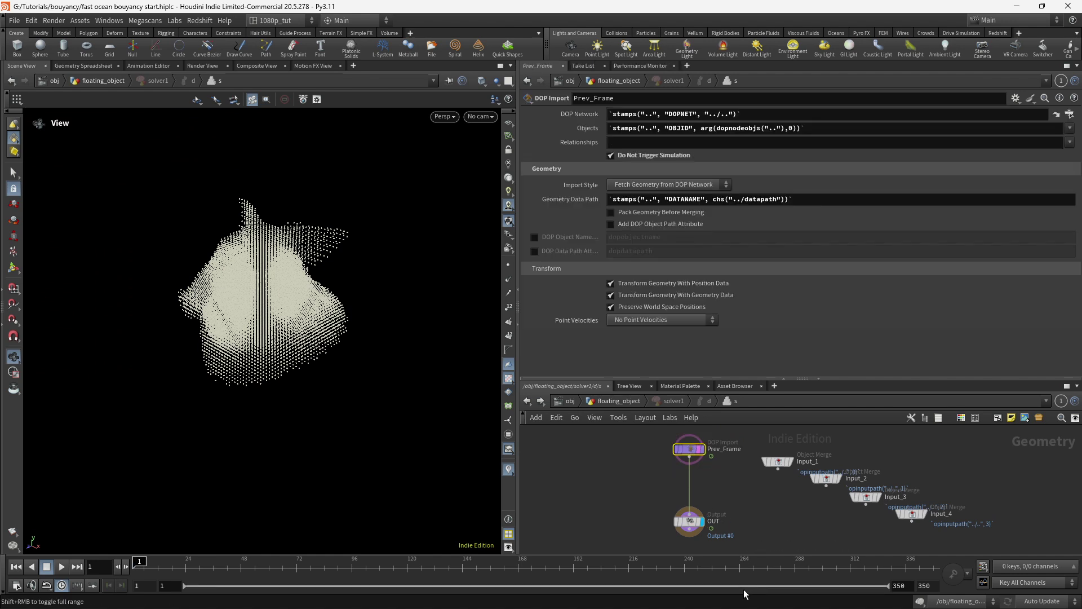
pyautogui.press('Tab')
pyautogui.click(817, 29)
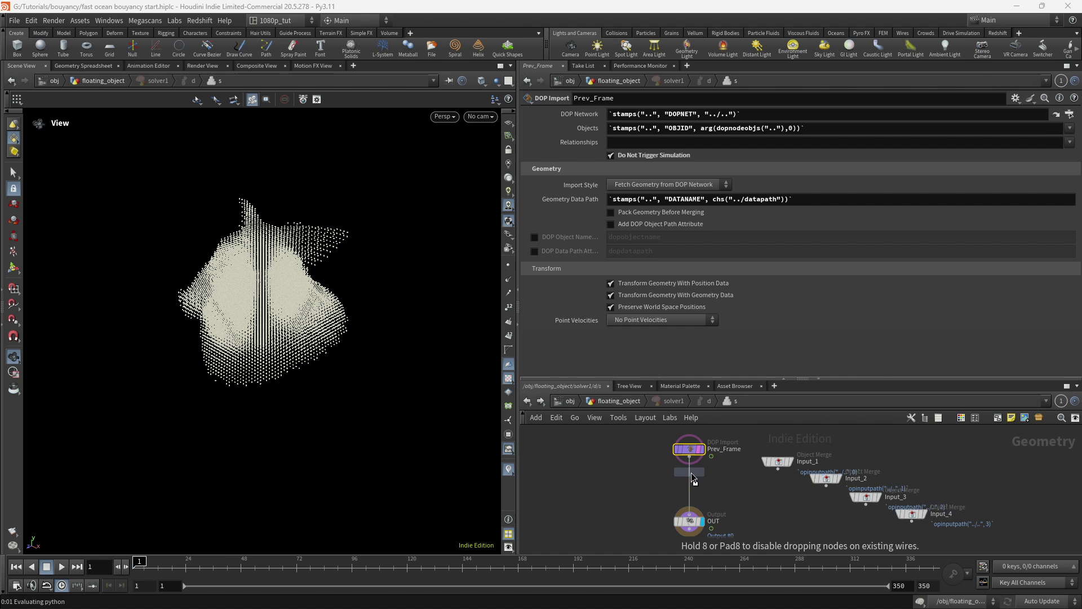
pyautogui.click(693, 479)
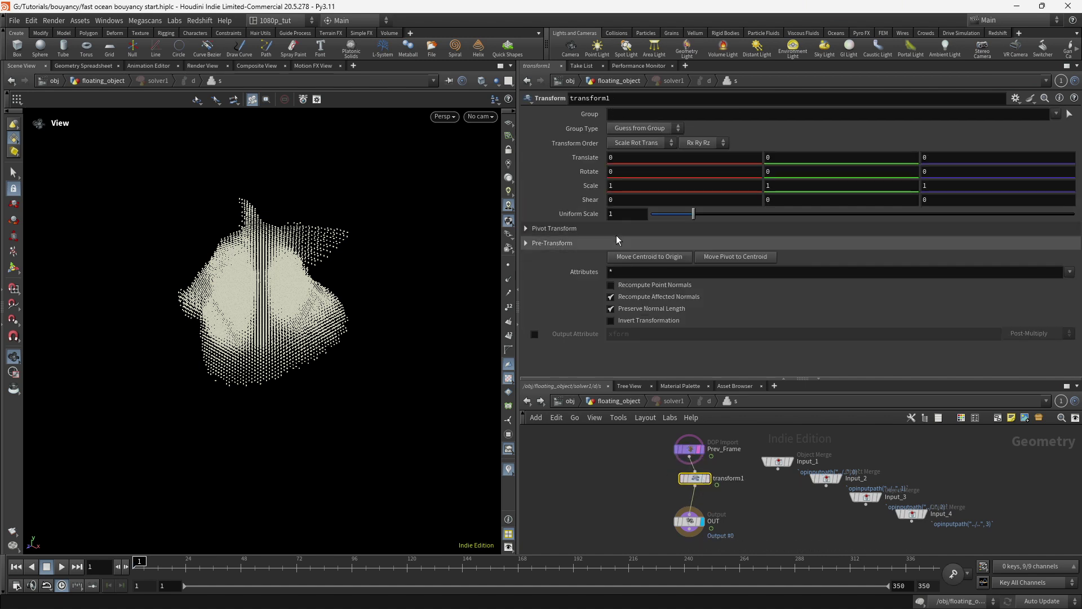
# Step: Set transform1's uniform scale to 1.05 and scrub the timeline to preview the accumulated scaling
pyautogui.click(638, 215)
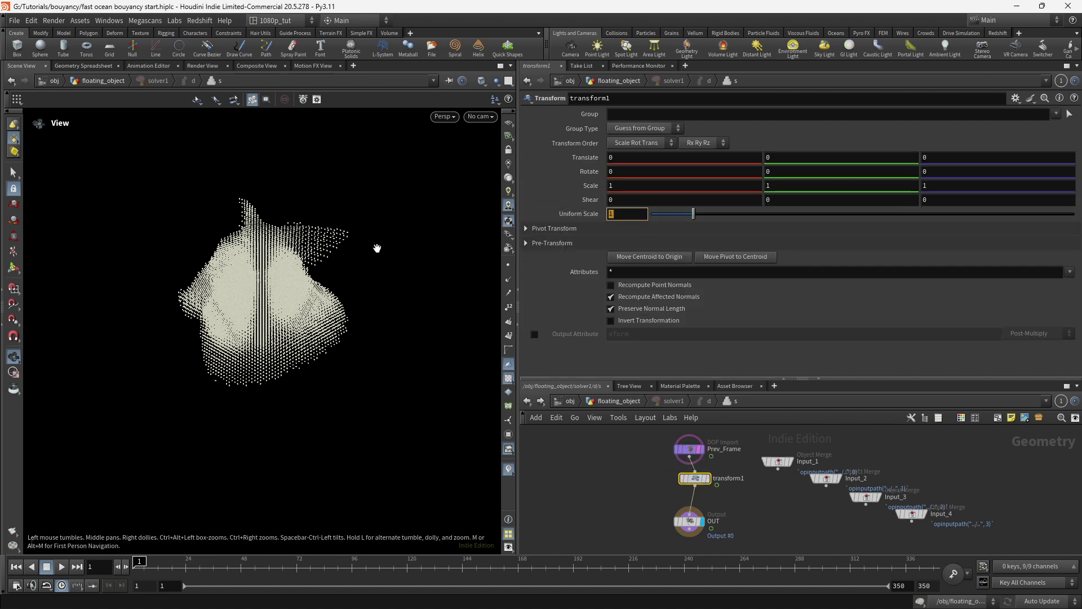
pyautogui.press('Return')
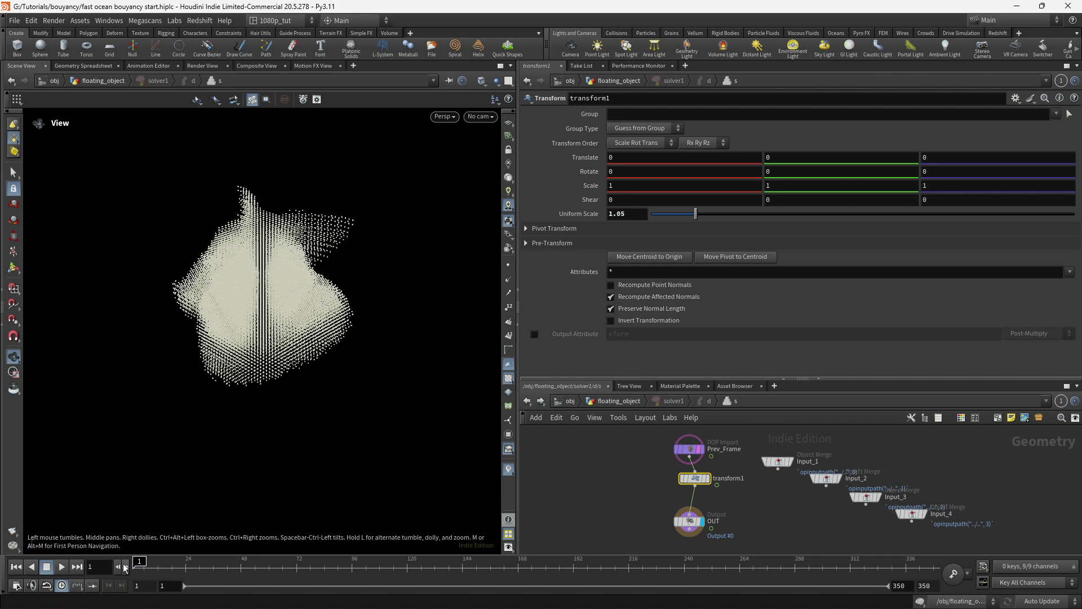
pyautogui.click(203, 566)
pyautogui.moveTo(212, 572); pyautogui.dragTo(83, 605)
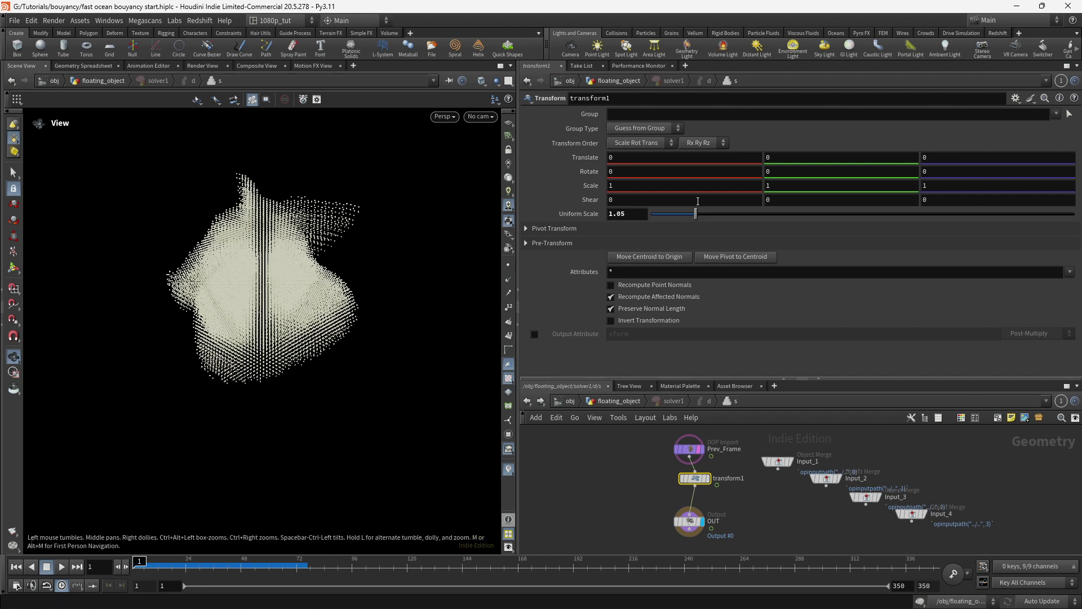
# Step: Set transform1's Y translation to -.1 and scrub the timeline to preview the combined motion
pyautogui.click(809, 162)
pyautogui.press('Return')
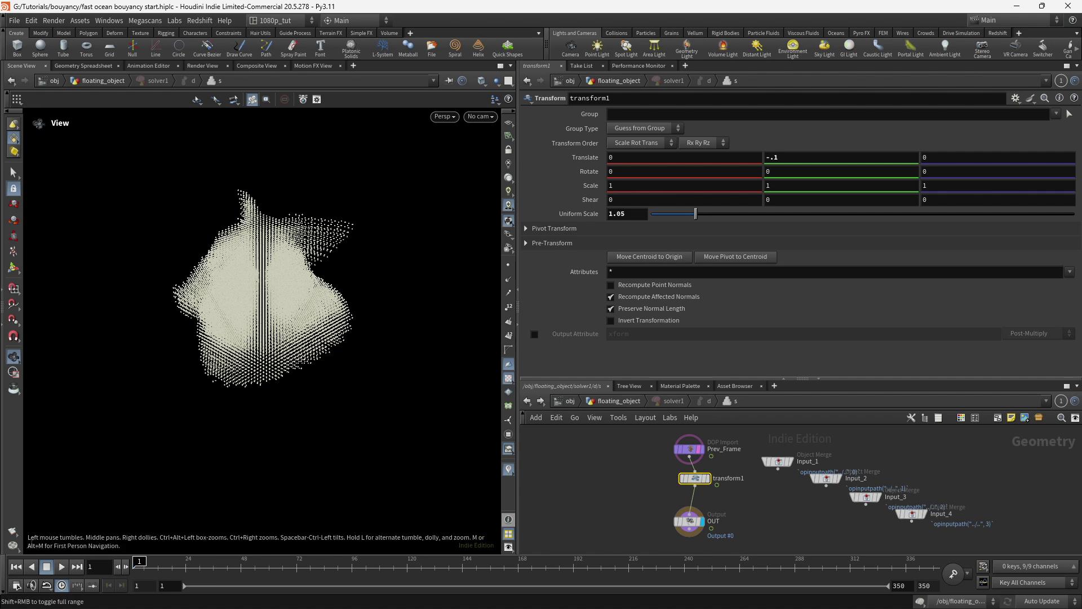
pyautogui.moveTo(140, 567)
pyautogui.mouseDown()
pyautogui.moveTo(186, 565)
pyautogui.moveTo(129, 575)
pyautogui.mouseUp()
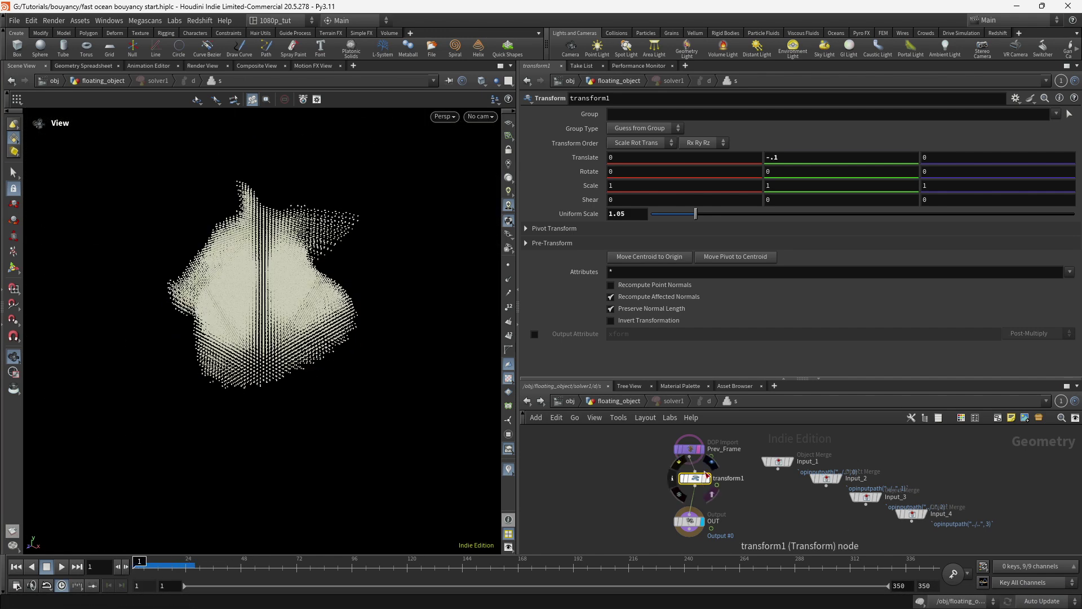
# Step: Reset transform1's uniform scale to 1 to preview the translation alone, and delete the transform1 node
pyautogui.click(624, 213)
pyautogui.write('1')
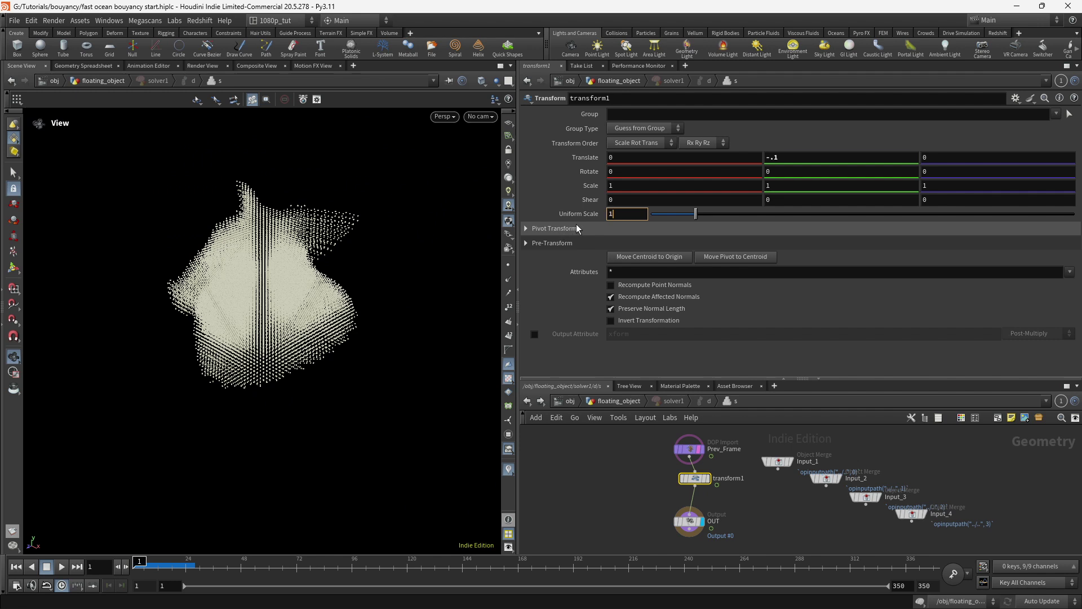
pyautogui.press('Return')
pyautogui.moveTo(183, 565); pyautogui.dragTo(139, 566)
pyautogui.moveTo(699, 484); pyautogui.dragTo(689, 485)
pyautogui.press('Delete')
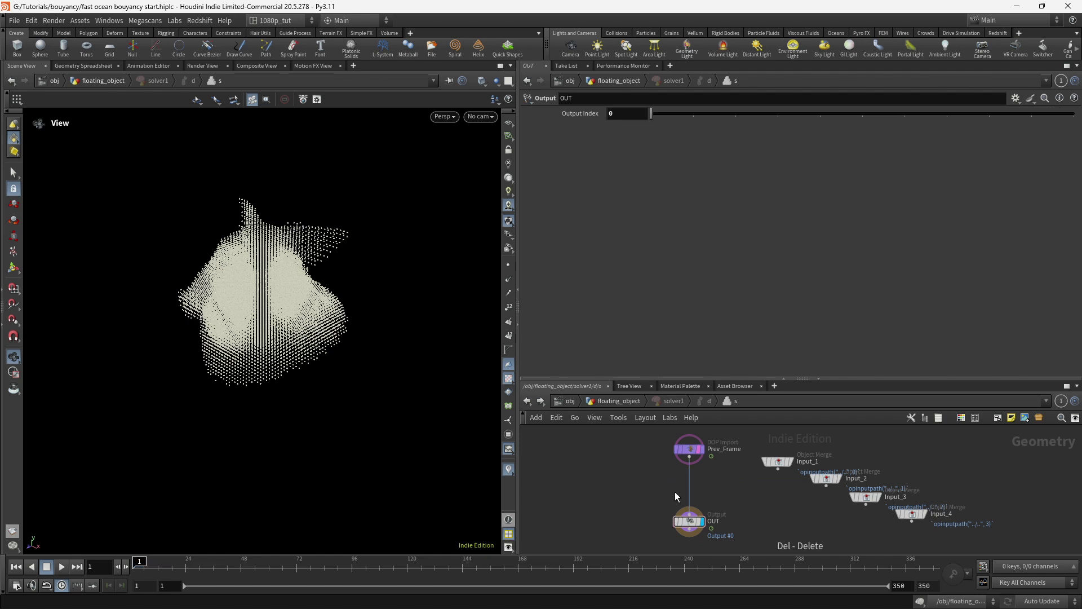
# Step: Move OUT slightly lower and insert a Point Wrangle between Prev_Frame and OUT
pyautogui.click(691, 450)
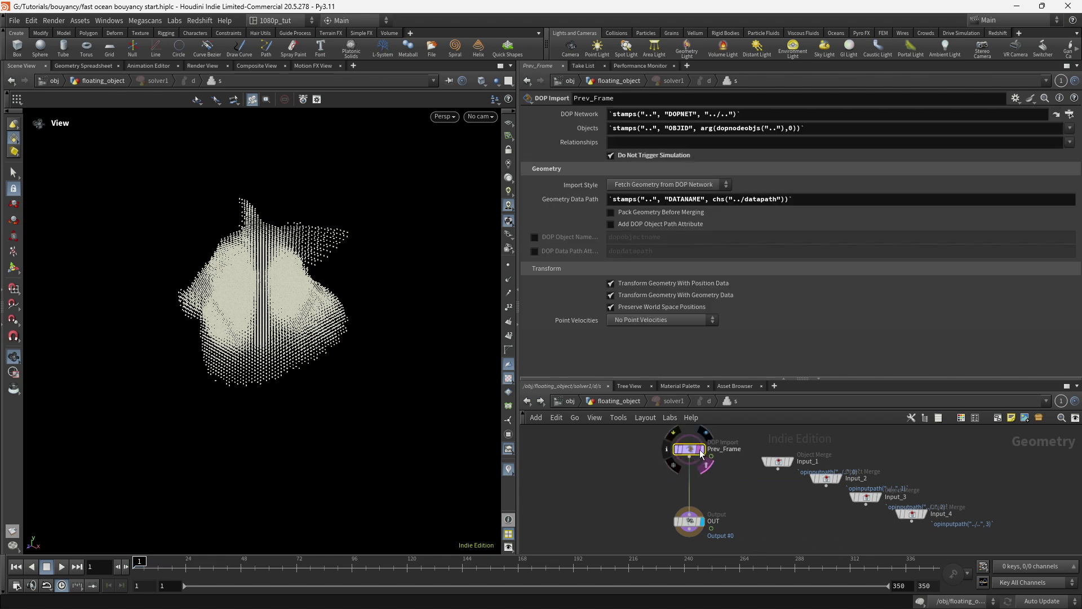
pyautogui.moveTo(692, 523); pyautogui.dragTo(692, 533)
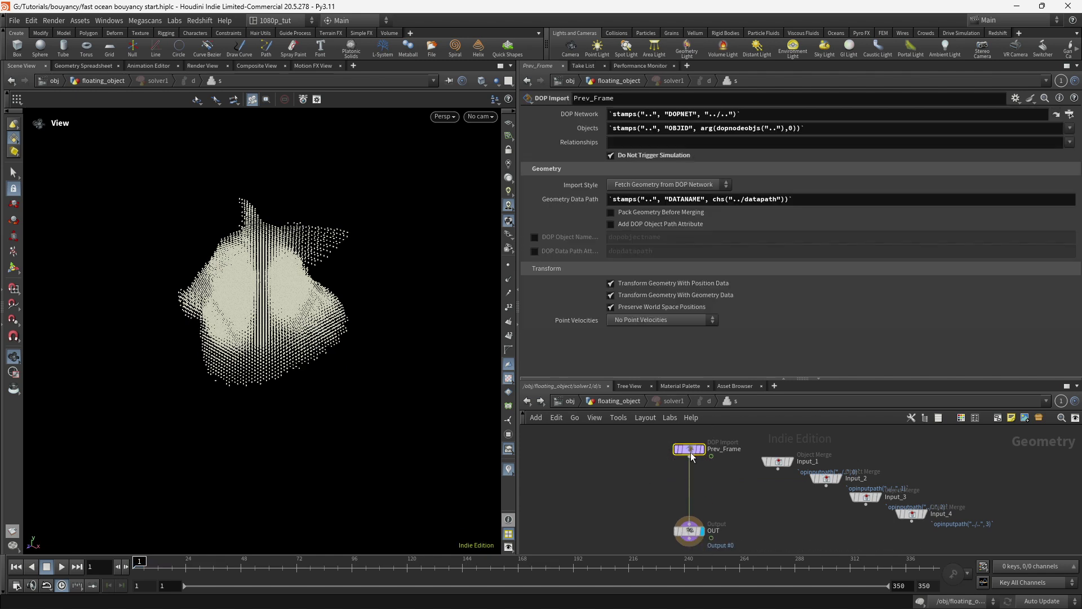
pyautogui.moveTo(662, 607)
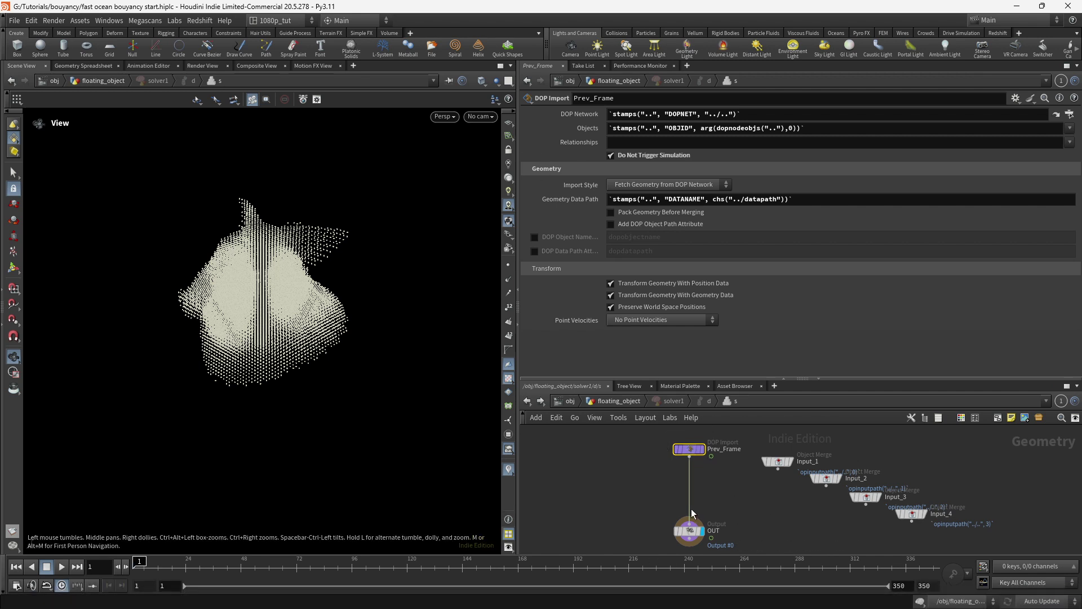
pyautogui.press('Tab')
pyautogui.write('wran')
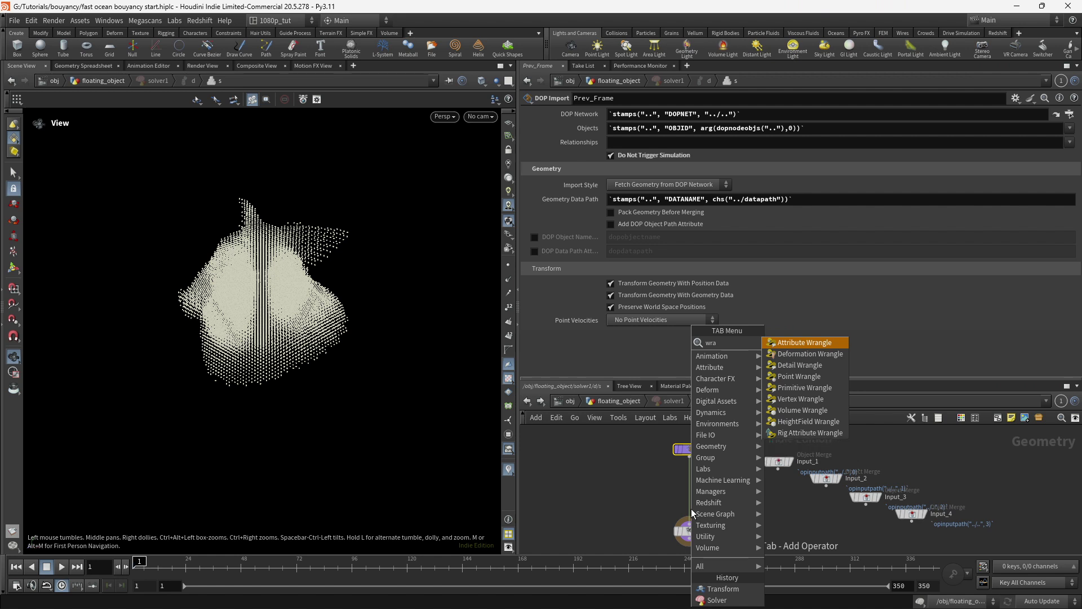
pyautogui.click(801, 376)
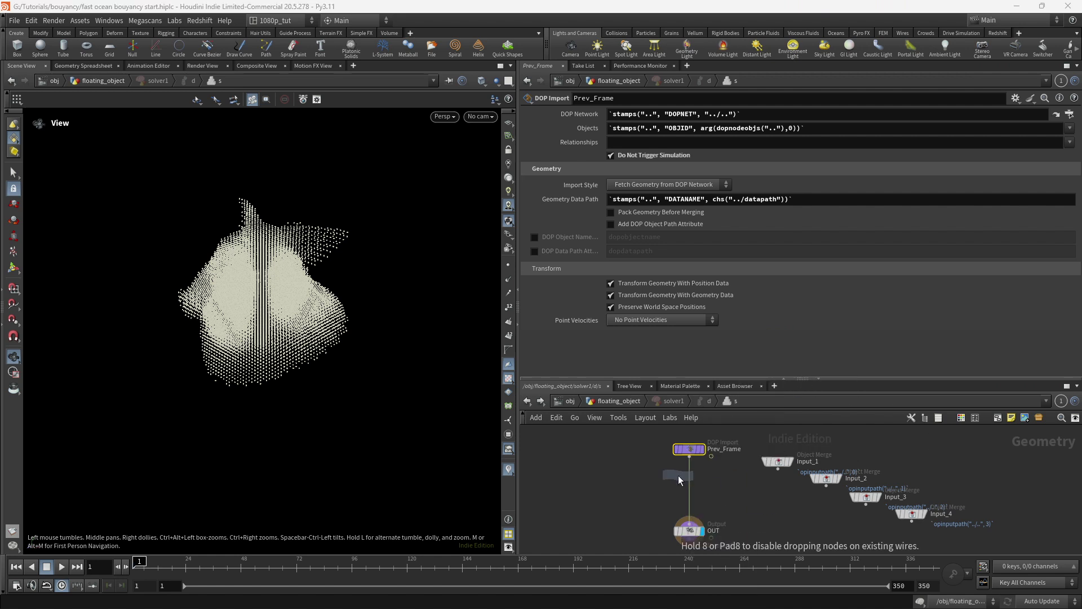
pyautogui.click(689, 478)
pyautogui.moveTo(687, 482); pyautogui.dragTo(688, 475)
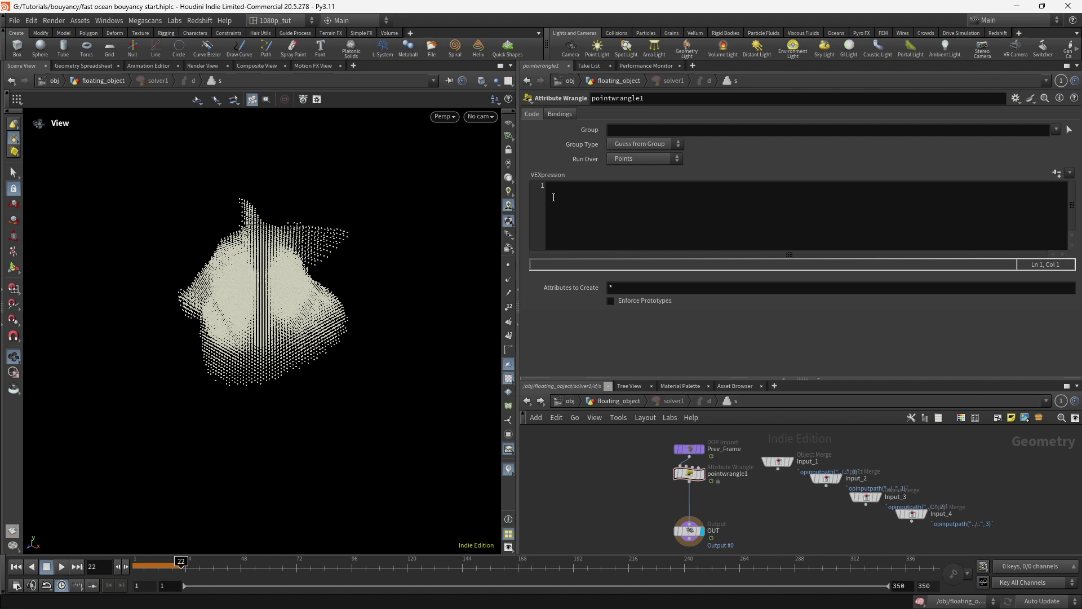
# Step: Enter the expression @P+={0,-.01,0}; in pointwrangle1 to move the points down each frame
pyautogui.click(558, 197)
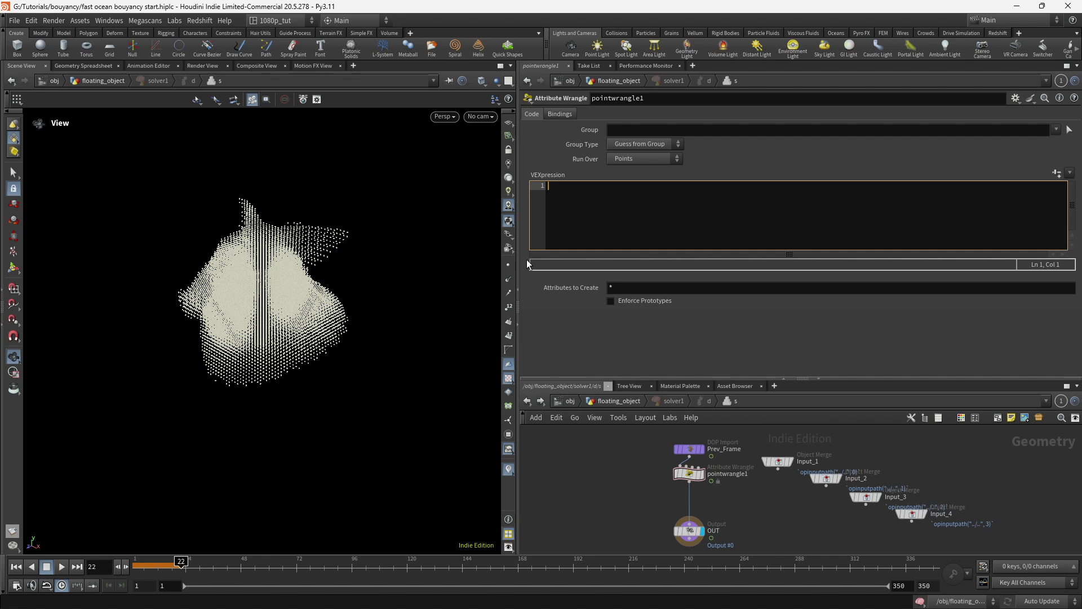
pyautogui.write('@P+={};')
pyautogui.click(566, 186)
pyautogui.write('0,-.0')
pyautogui.click(564, 326)
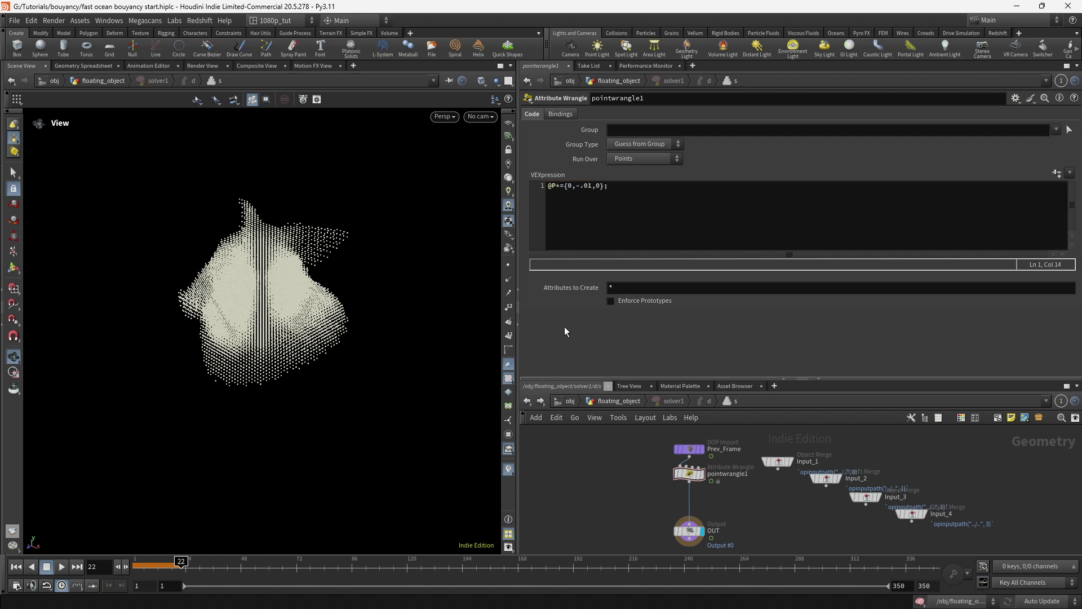
# Step: Play the simulation from the first frame to check the falling points, and return to frame 1
pyautogui.click(16, 566)
pyautogui.click(62, 566)
pyautogui.click(62, 566)
pyautogui.click(16, 566)
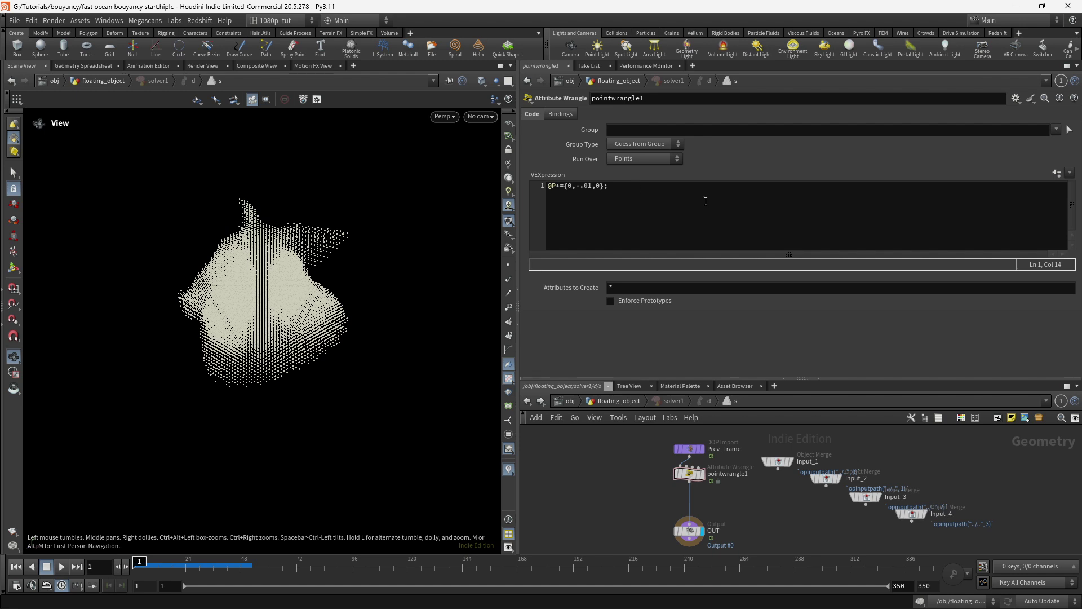
# Step: Replace pointwrangle1's code with float g=-9.81; and scrub the timeline to check the result
pyautogui.hotkey('ctrl', 'a')
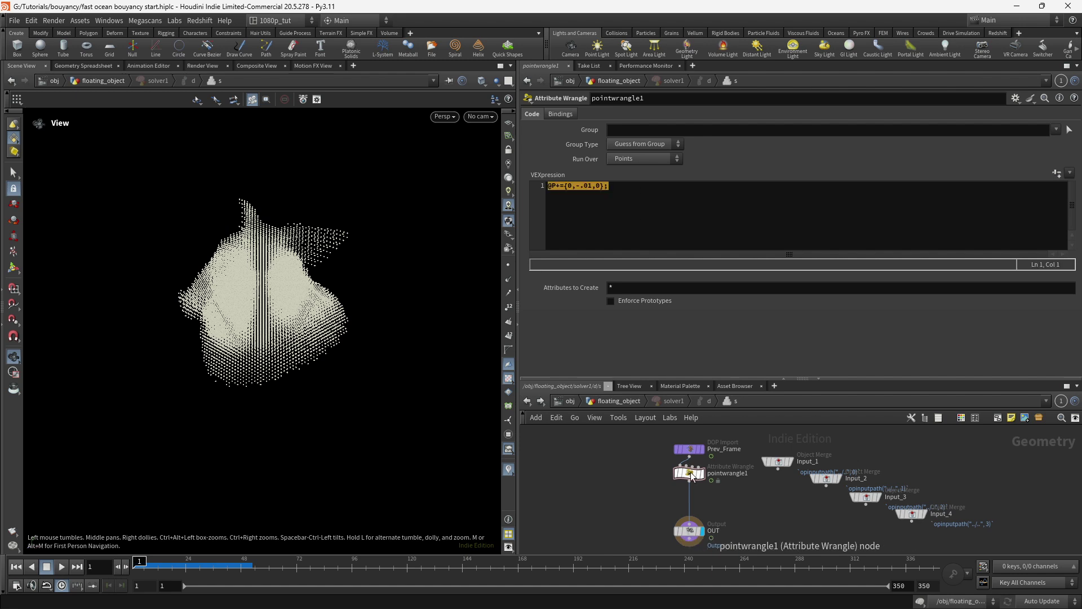
pyautogui.moveTo(630, 187); pyautogui.dragTo(489, 180)
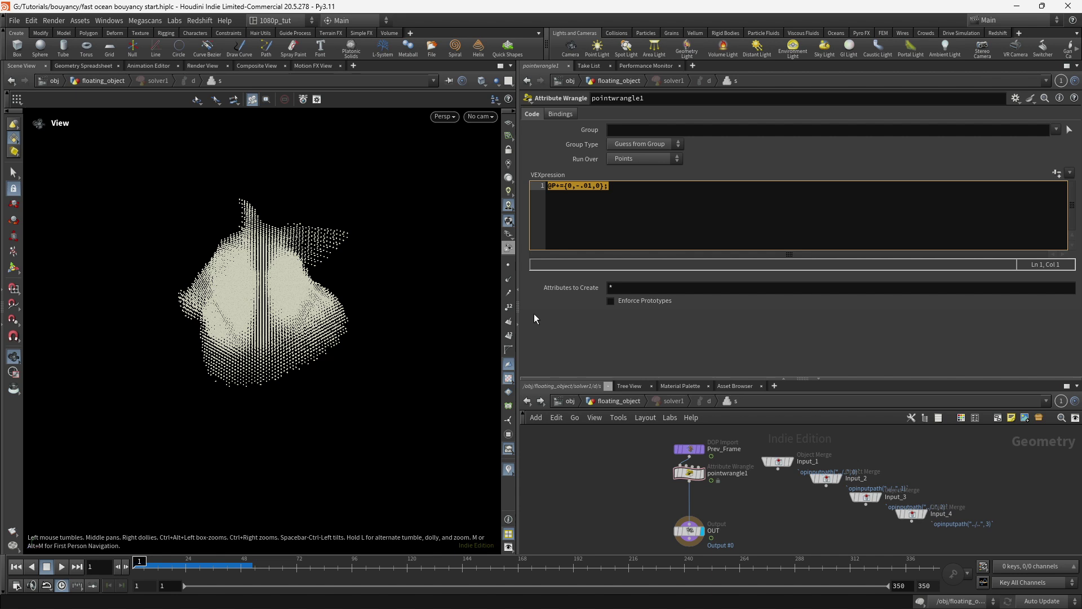
pyautogui.write('float g=-9.81;')
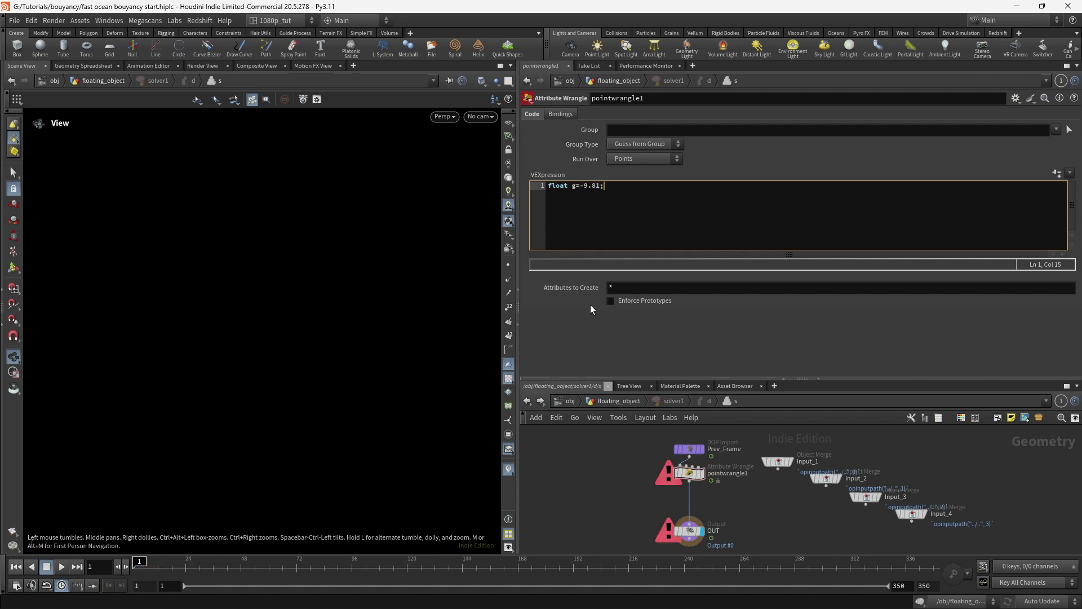
pyautogui.click(629, 343)
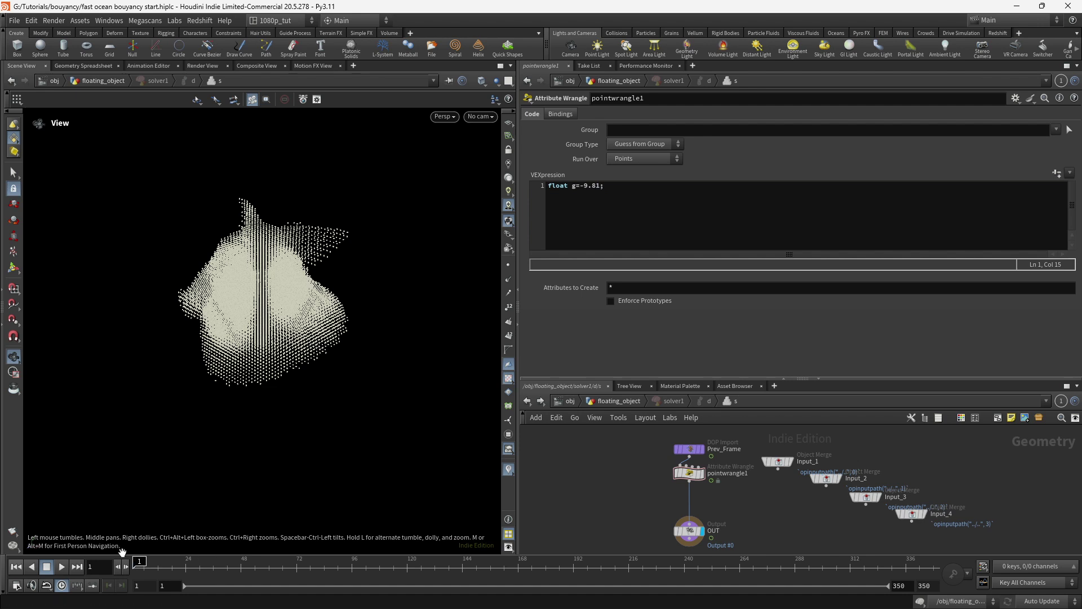
pyautogui.moveTo(140, 562); pyautogui.dragTo(62, 545)
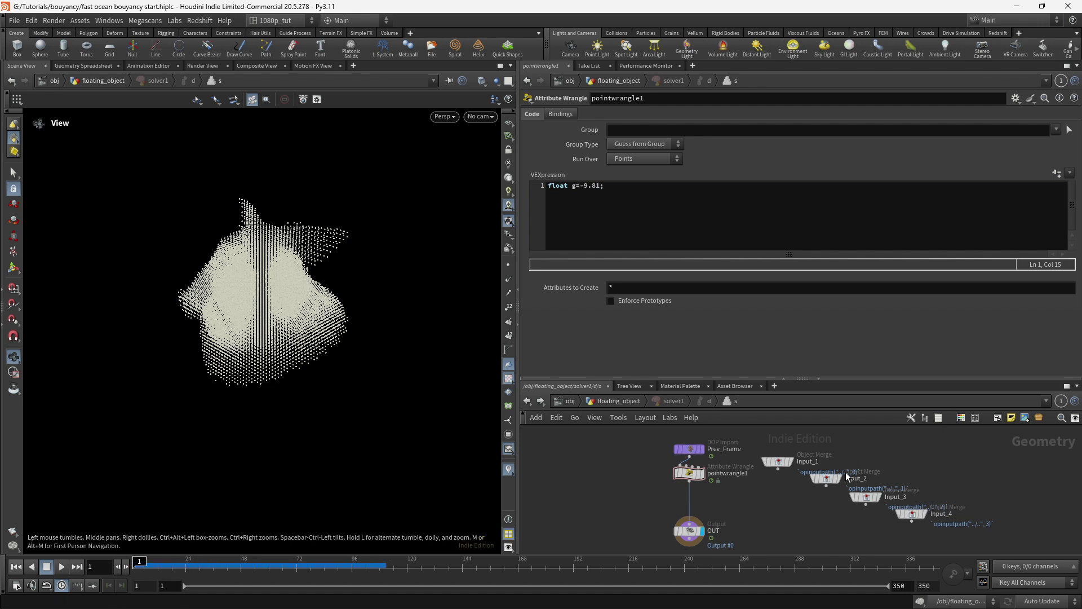
# Step: Start a second code line in pointwrangle1 with the vector attribute v@accel
pyautogui.click(614, 184)
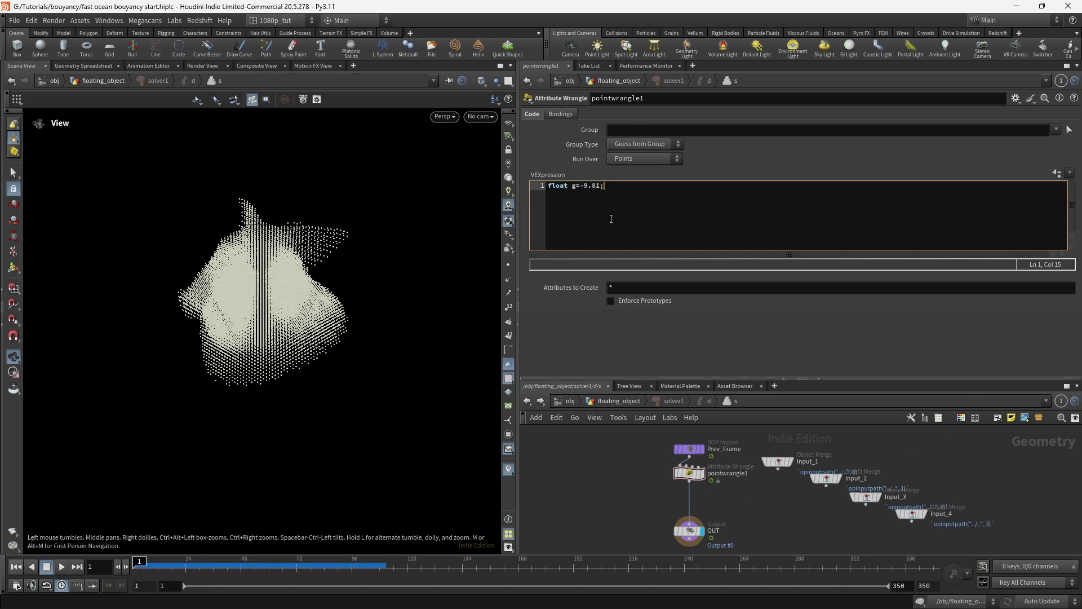
pyautogui.press('Return')
pyautogui.press('BackSpace')
pyautogui.press('BackSpace')
pyautogui.write('v@')
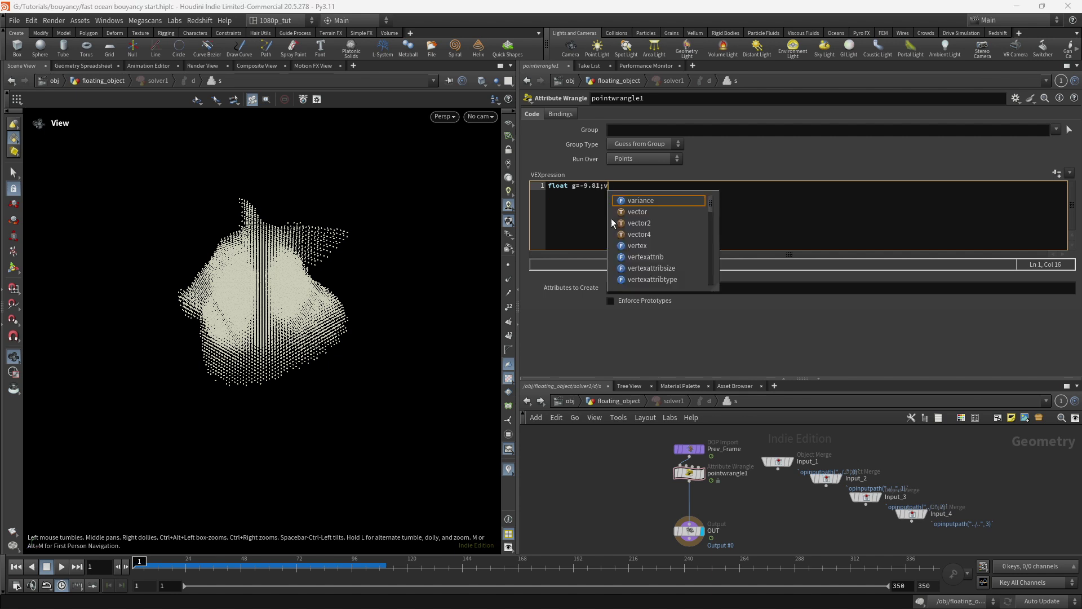
pyautogui.write('cel')
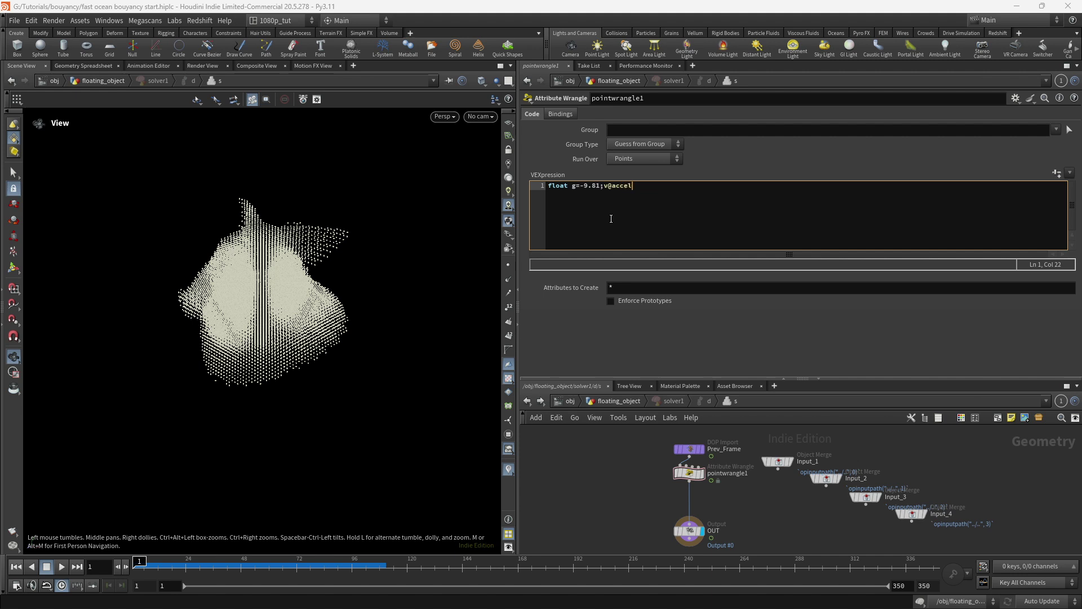
pyautogui.click(602, 186)
pyautogui.write(';')
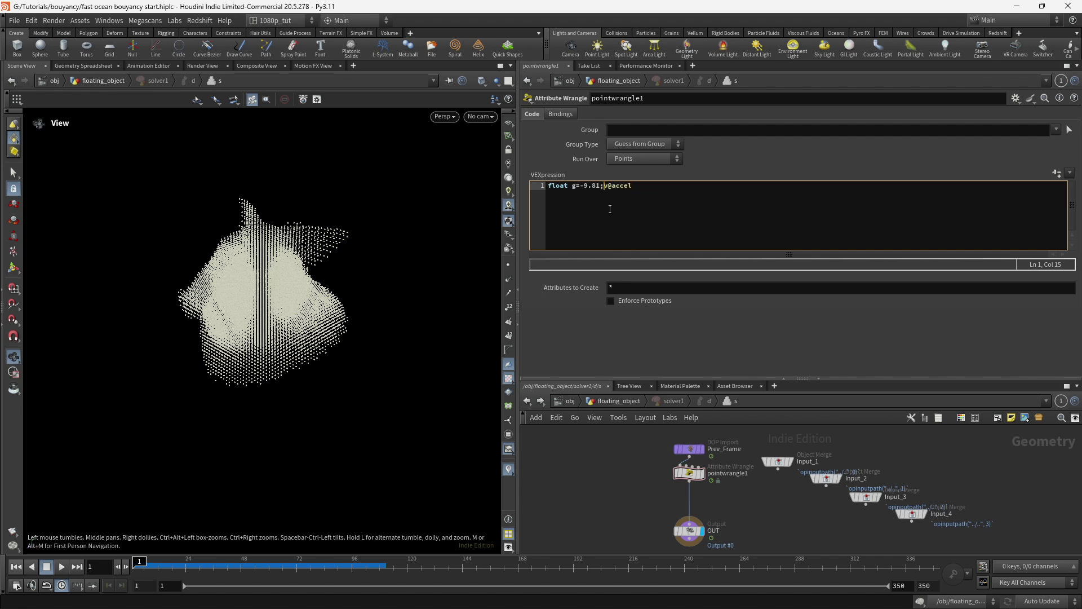
pyautogui.press('Return')
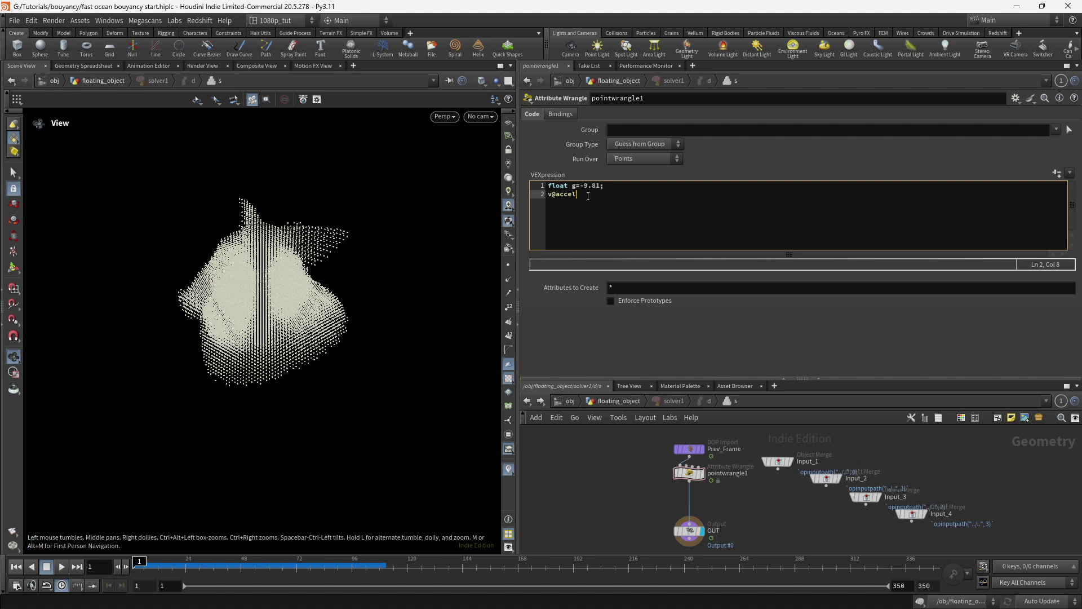
# Step: Complete the acceleration line in pointwrangle1 as v@accel= Set(0,g,0); and apply the code
pyautogui.write('= Set')
pyautogui.write('(')
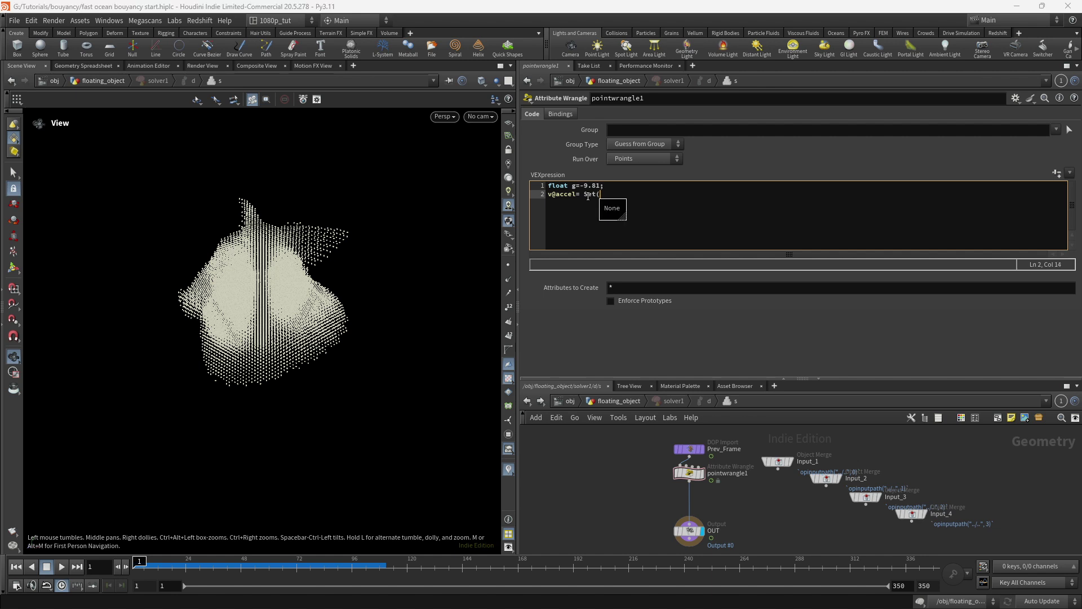
pyautogui.write('0,')
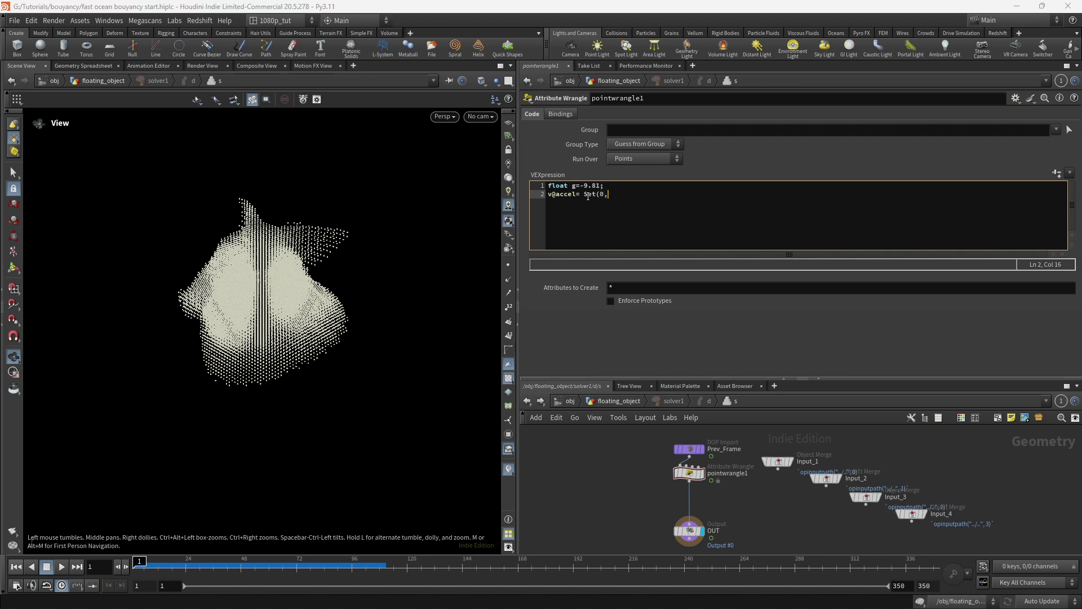
pyautogui.write('g,0);')
pyautogui.click(709, 319)
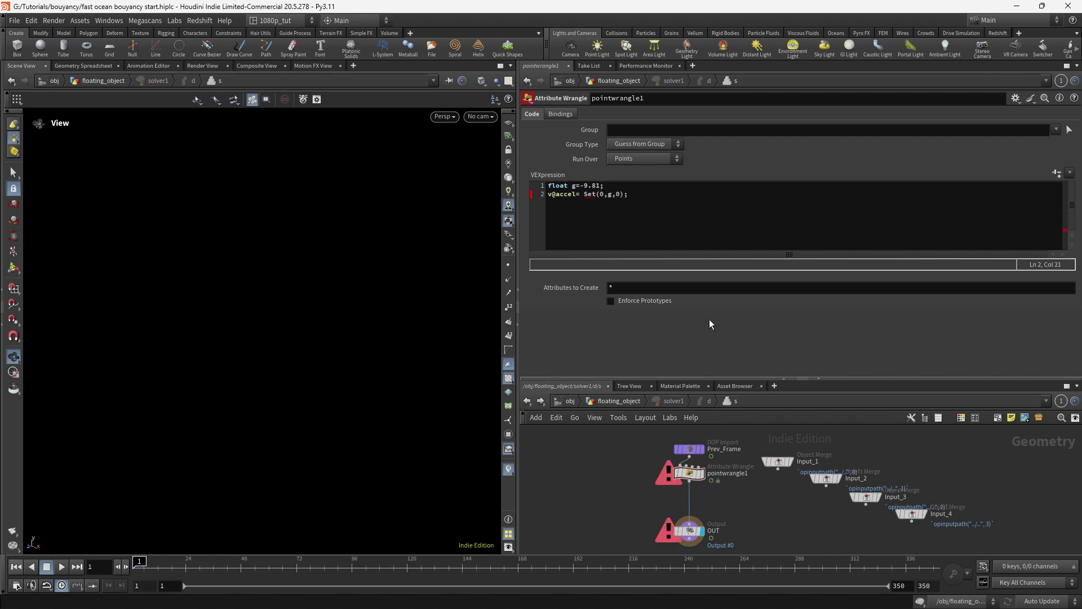
# Step: Correct the function name Set to lowercase set in the v@accel line and apply the code
pyautogui.click(588, 198)
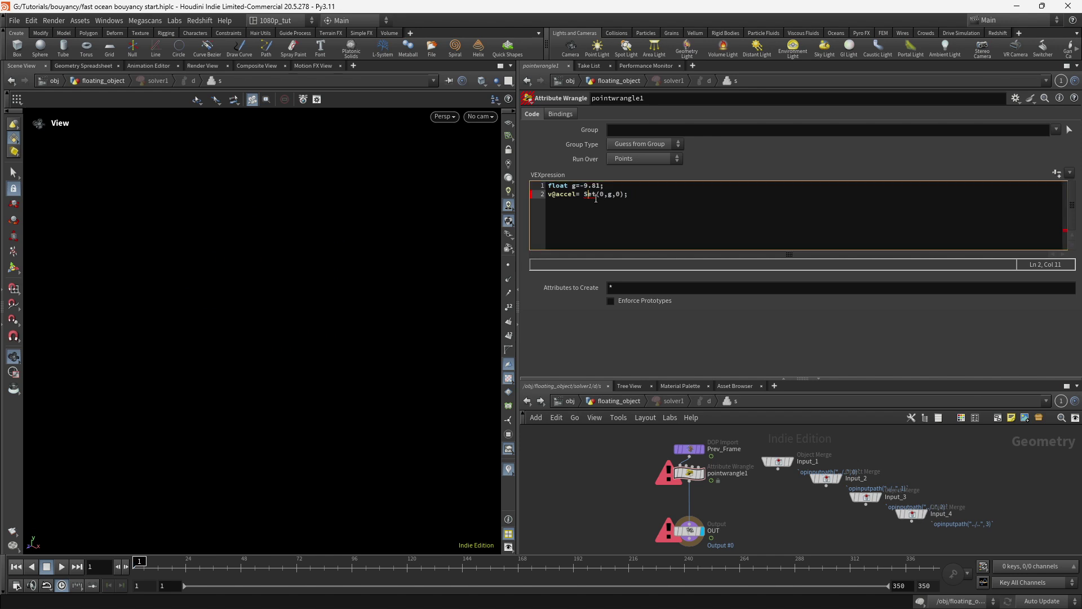
pyautogui.press('BackSpace')
pyautogui.write('s')
pyautogui.click(571, 314)
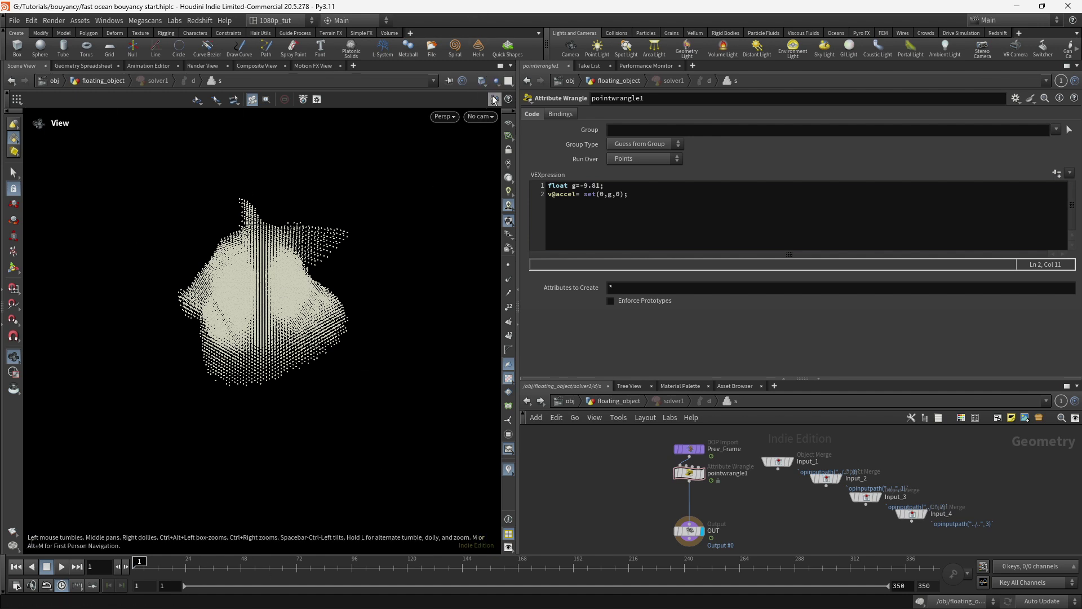
# Step: Split the viewport pane horizontally and show the Geometry Spreadsheet in the new lower pane
pyautogui.click(510, 66)
pyautogui.click(552, 221)
pyautogui.click(131, 313)
pyautogui.click(180, 214)
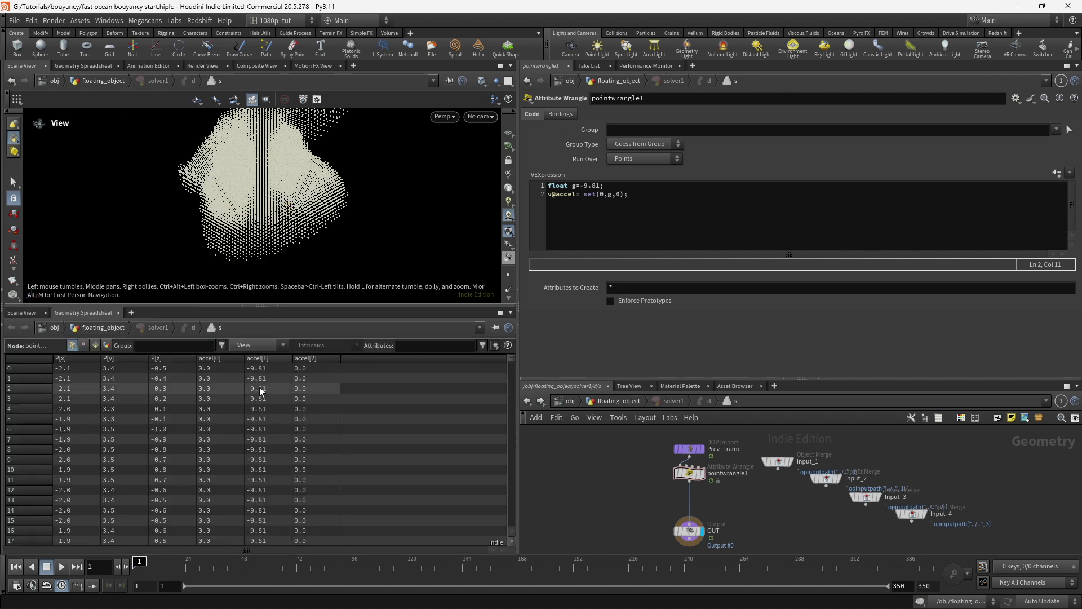
pyautogui.click(657, 209)
pyautogui.press('Return')
pyautogui.write('v@')
pyautogui.press('Escape')
pyautogui.write('v')
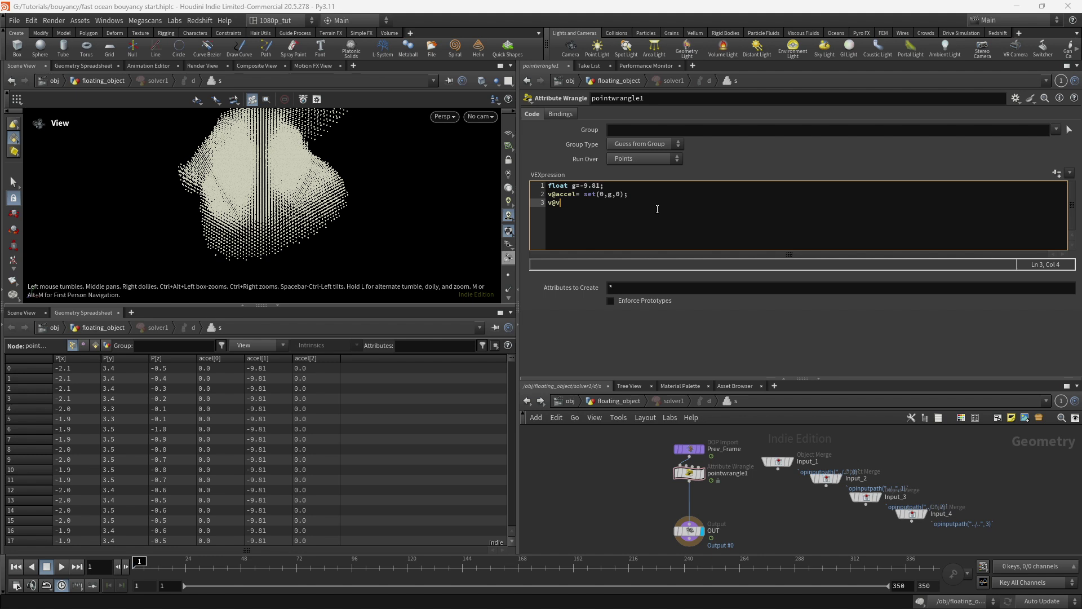
pyautogui.write('+=@accel;')
pyautogui.press('Return')
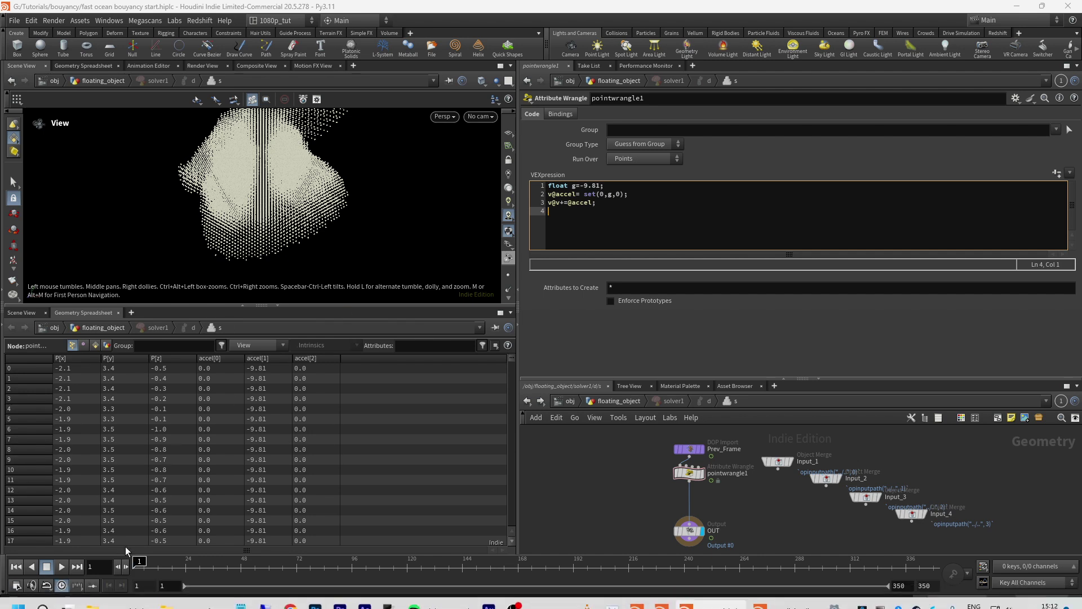
pyautogui.click(604, 330)
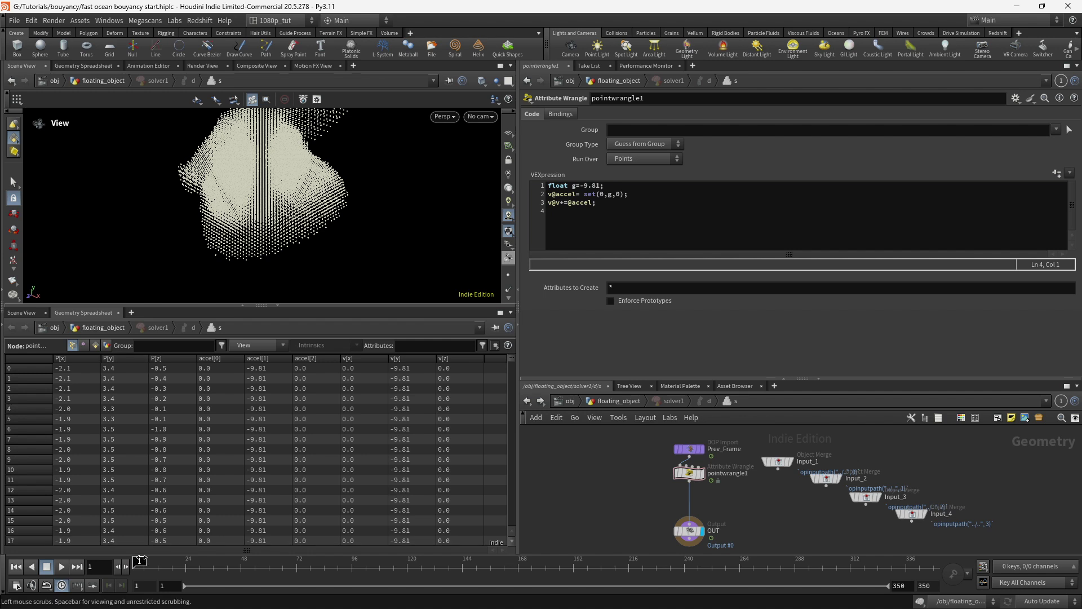
pyautogui.moveTo(139, 561)
pyautogui.mouseDown()
pyautogui.moveTo(282, 562)
pyautogui.moveTo(135, 561)
pyautogui.mouseUp()
# Step: Add a fourth code line @P+=@v; to pointwrangle1 and apply the code
pyautogui.click(602, 206)
pyautogui.press('Return')
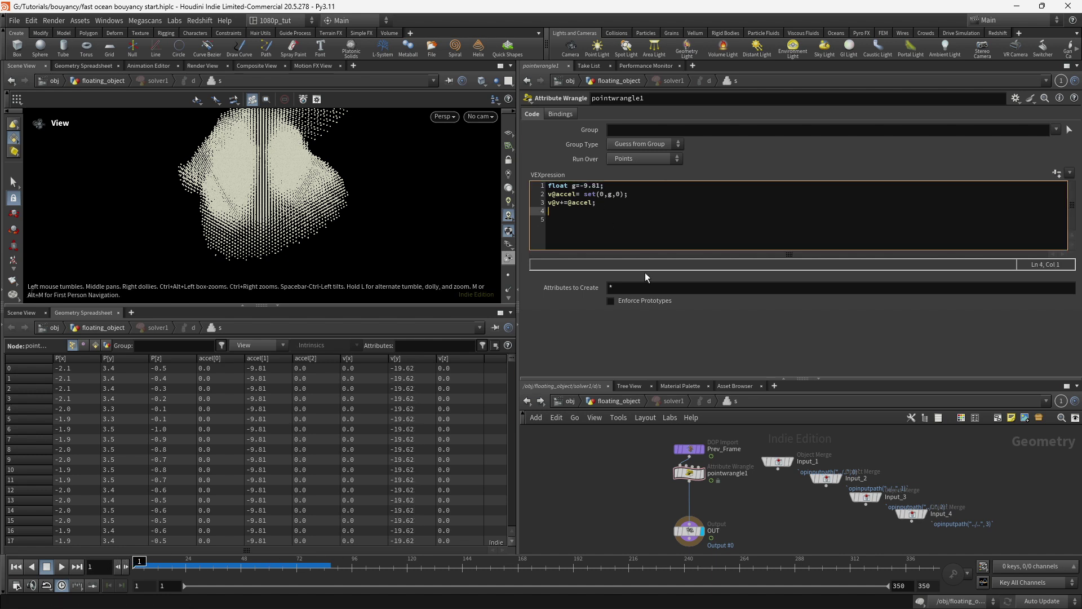
pyautogui.write('P')
pyautogui.press('Left')
pyautogui.write('@')
pyautogui.press('End')
pyautogui.write('+=@v;')
pyautogui.click(559, 313)
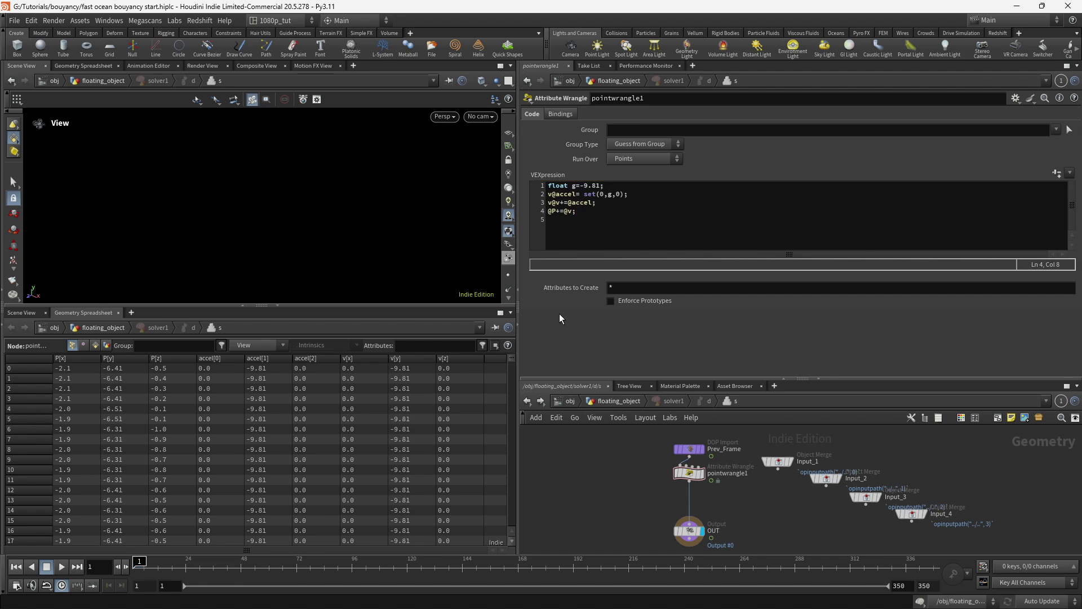
# Step: Frame the points in the viewport and scrub the opening frames to examine how fast they fall
pyautogui.moveTo(298, 567); pyautogui.dragTo(76, 537)
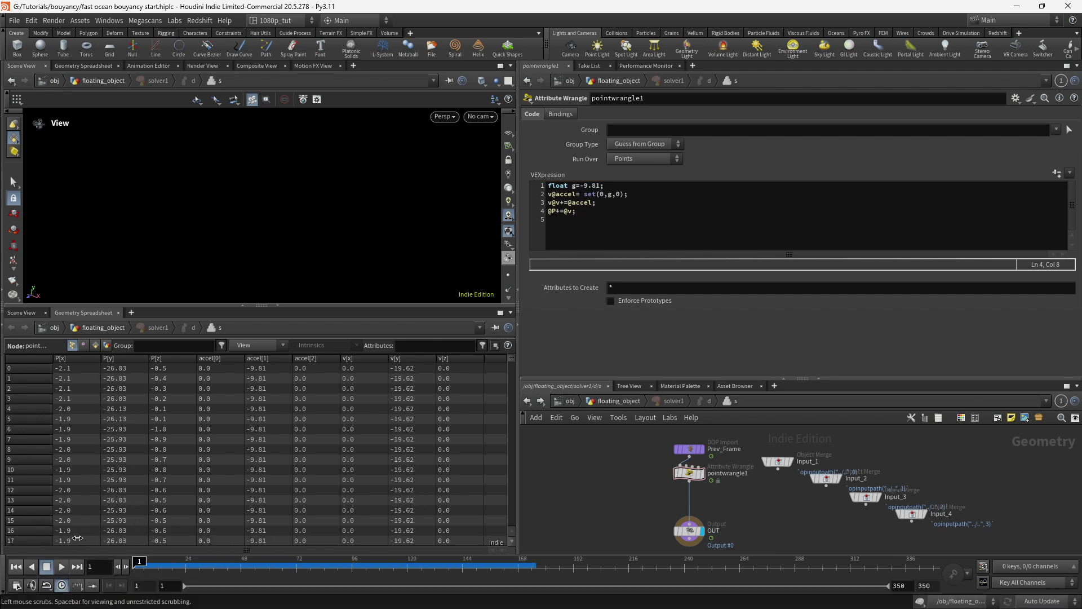
pyautogui.press('g')
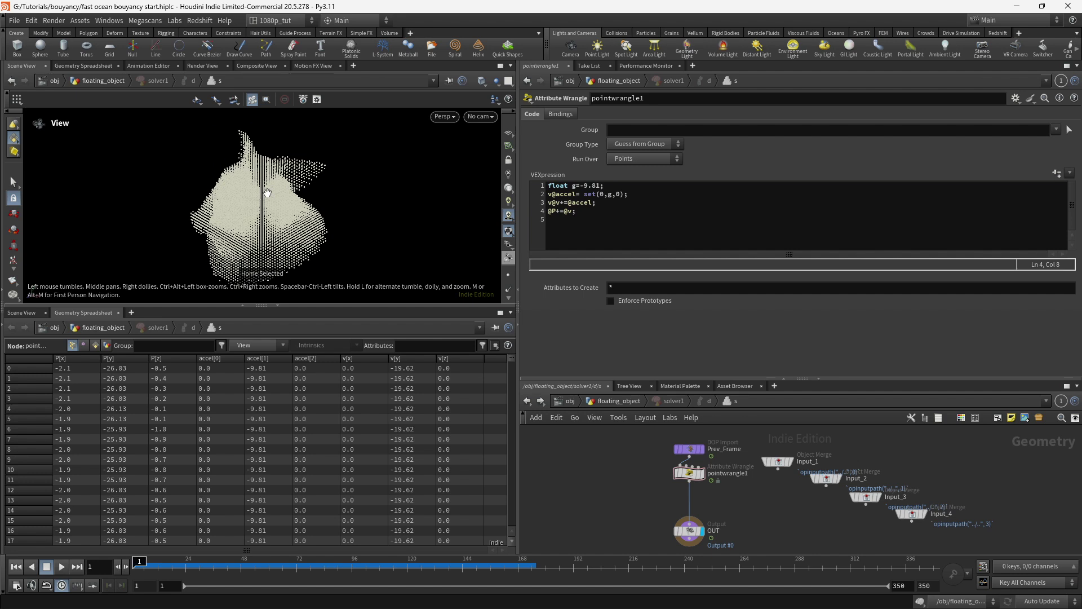
pyautogui.moveTo(263, 202); pyautogui.dragTo(319, 231)
pyautogui.moveTo(127, 595)
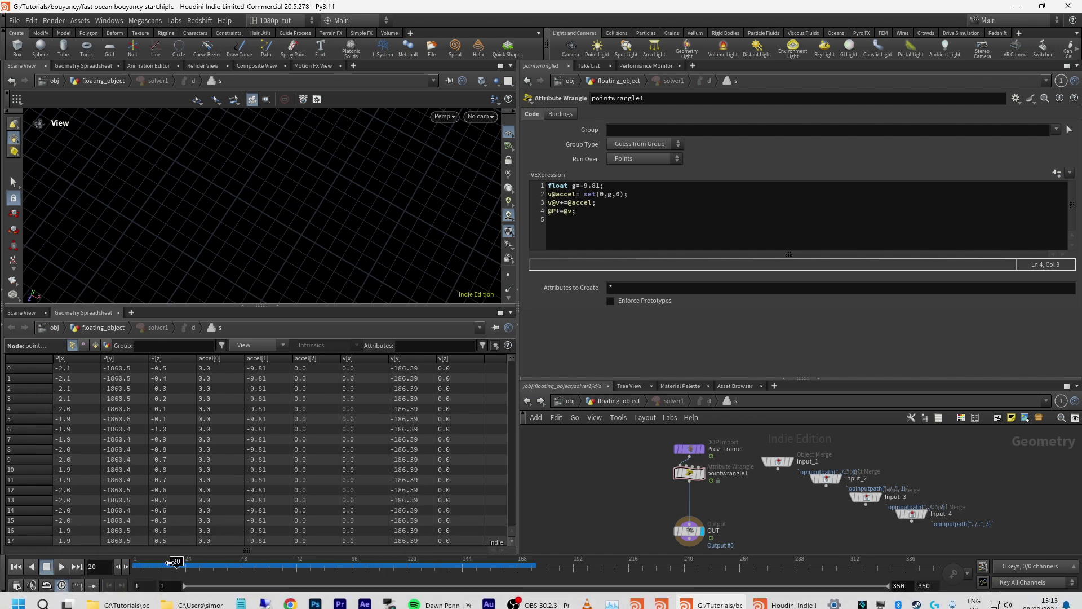
pyautogui.click(137, 563)
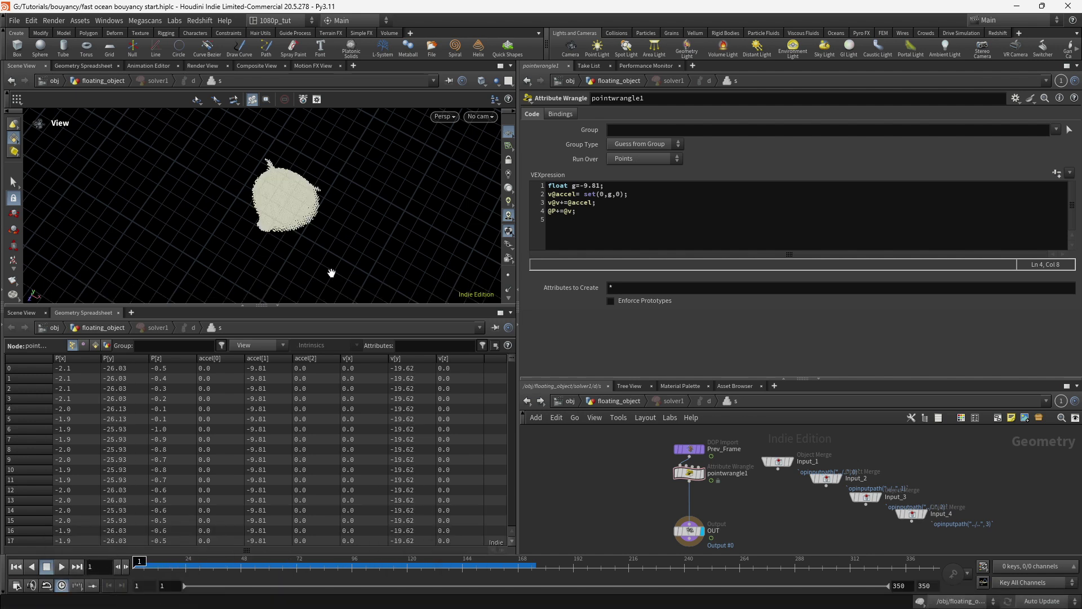
pyautogui.moveTo(350, 194); pyautogui.dragTo(315, 225)
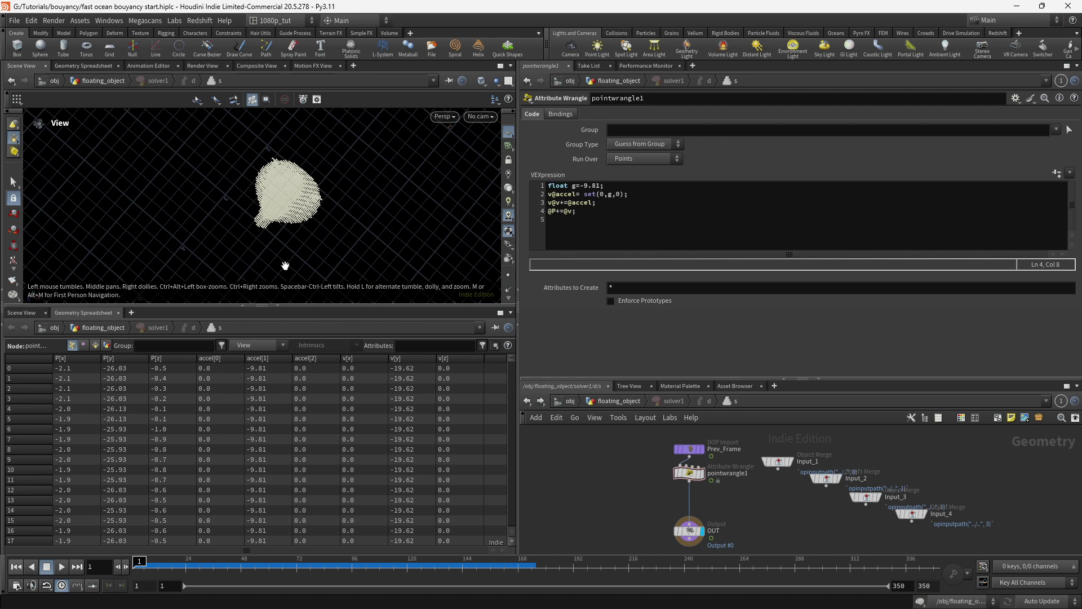
pyautogui.click(149, 559)
pyautogui.moveTo(149, 560)
pyautogui.mouseDown()
pyautogui.moveTo(206, 561)
pyautogui.moveTo(129, 553)
pyautogui.mouseUp()
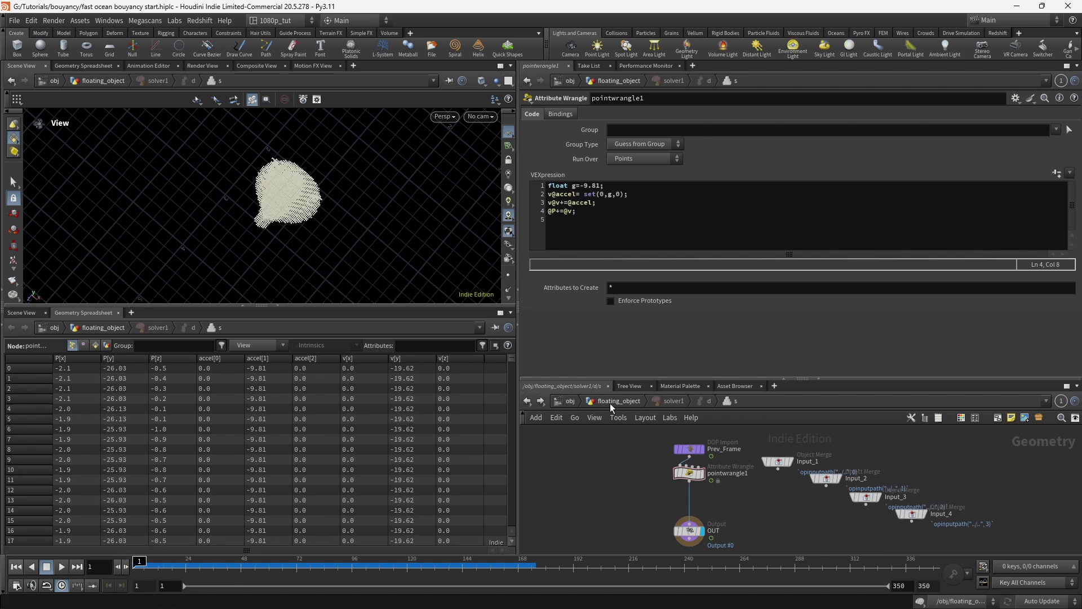
# Step: Create a box at the object level and make it an RBD hero object as a falling reference
pyautogui.click(570, 401)
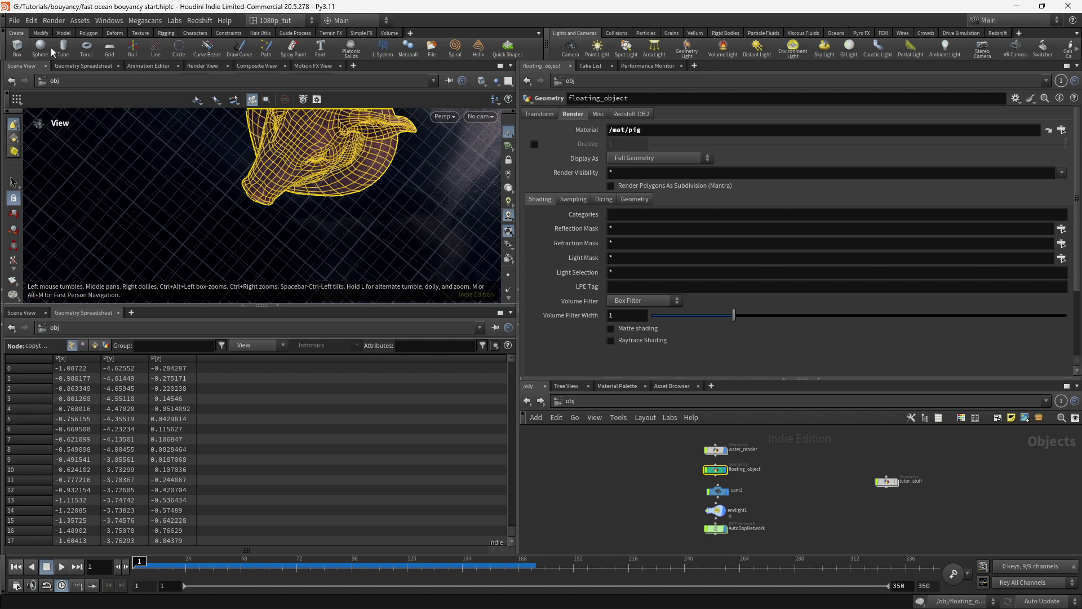
pyautogui.click(17, 48)
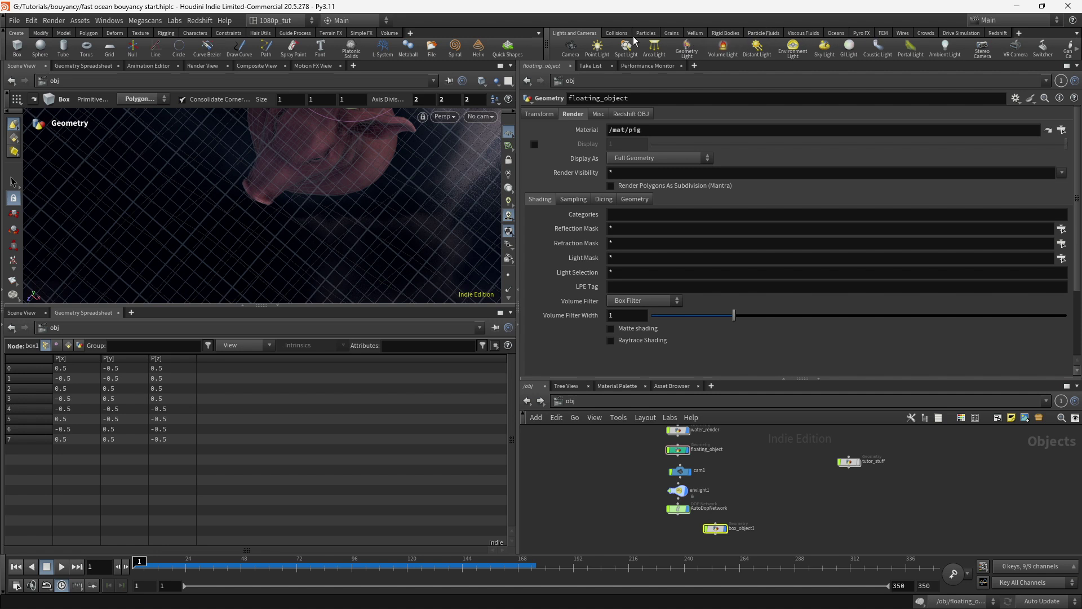
pyautogui.click(734, 33)
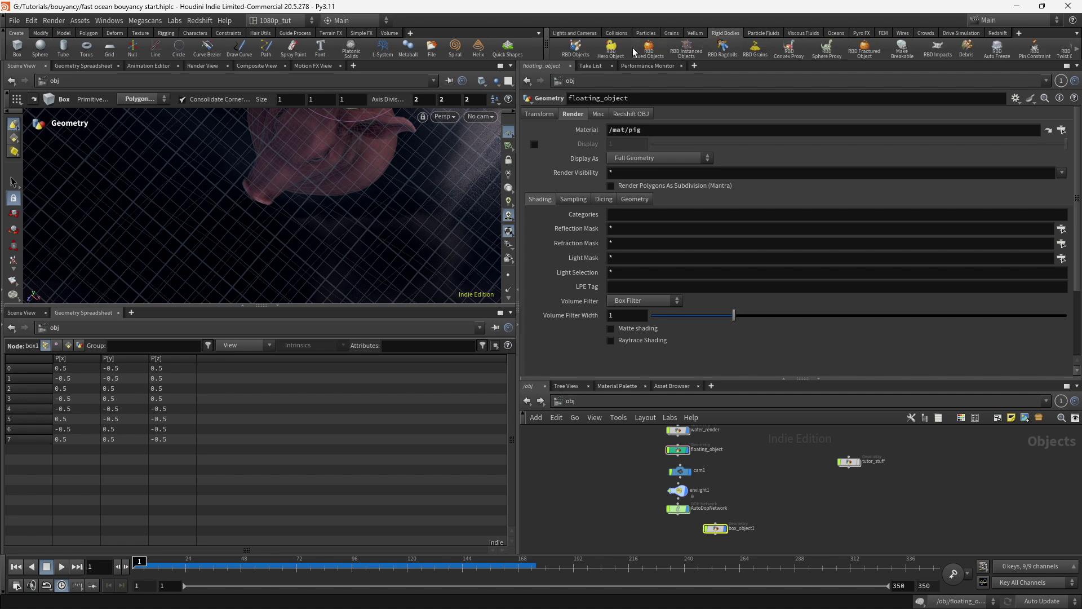
pyautogui.click(615, 56)
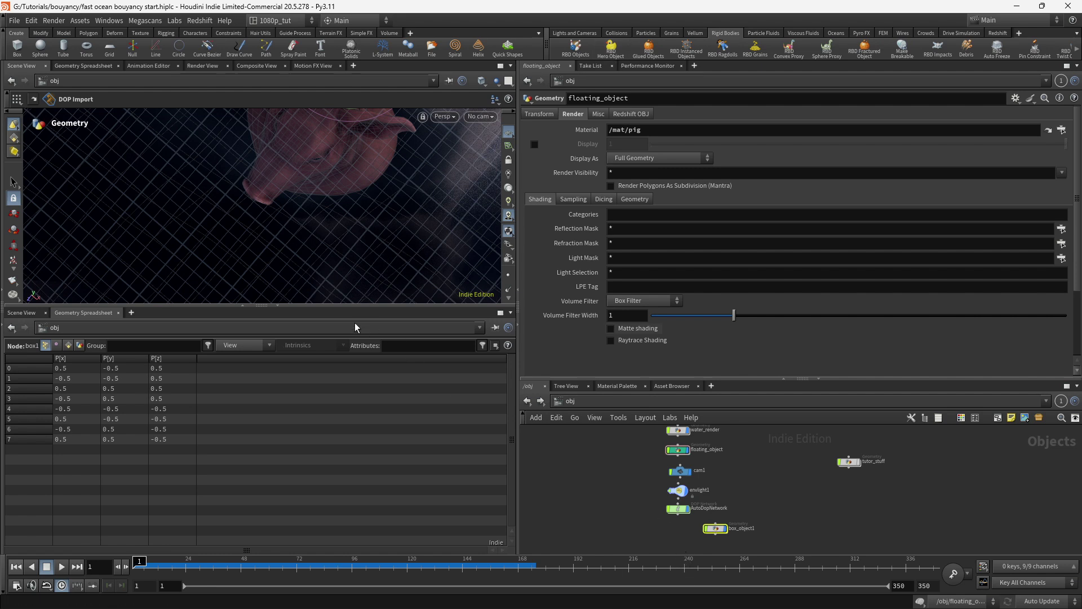
pyautogui.press('Escape')
pyautogui.moveTo(354, 259); pyautogui.dragTo(392, 202)
pyautogui.press('Return')
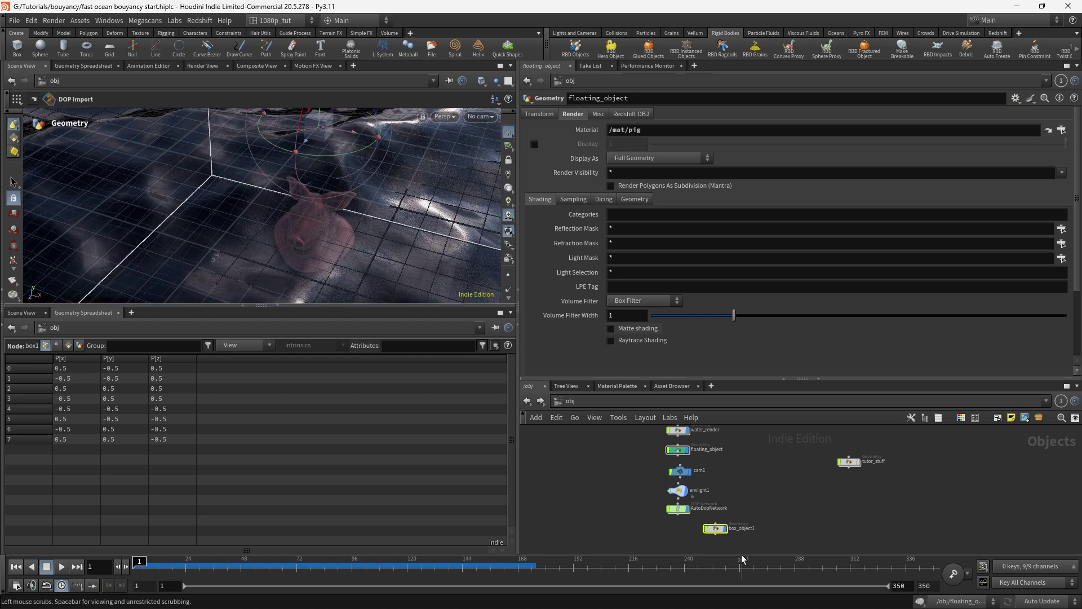
# Step: Hide water_render and scrub the opening frames to compare the fall of the box and the pig head
pyautogui.click(686, 431)
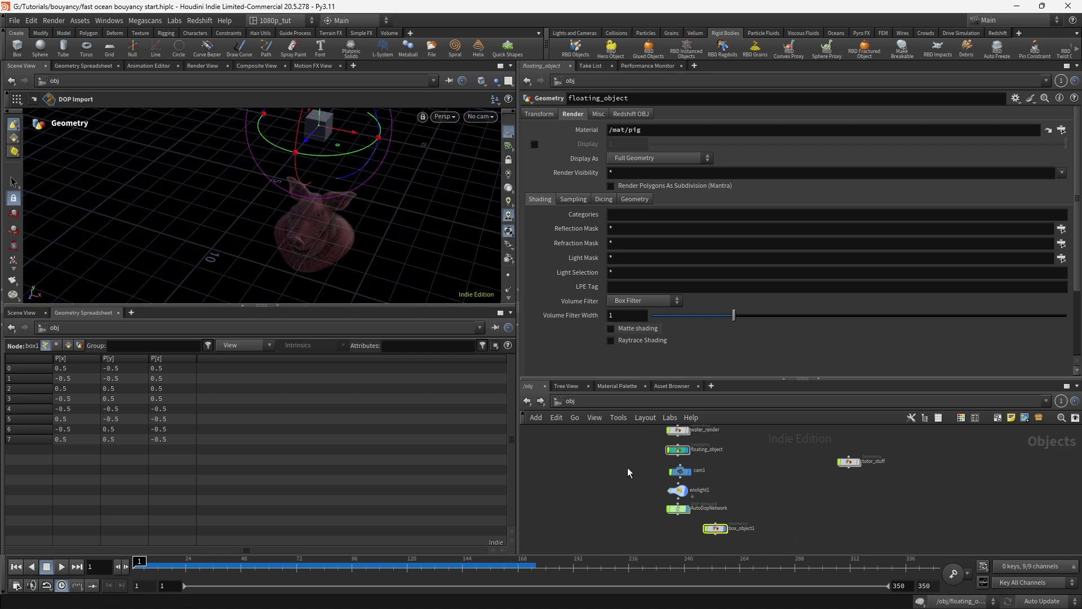
pyautogui.click(151, 564)
pyautogui.moveTo(151, 565)
pyautogui.mouseDown()
pyautogui.moveTo(170, 564)
pyautogui.moveTo(135, 564)
pyautogui.mouseUp()
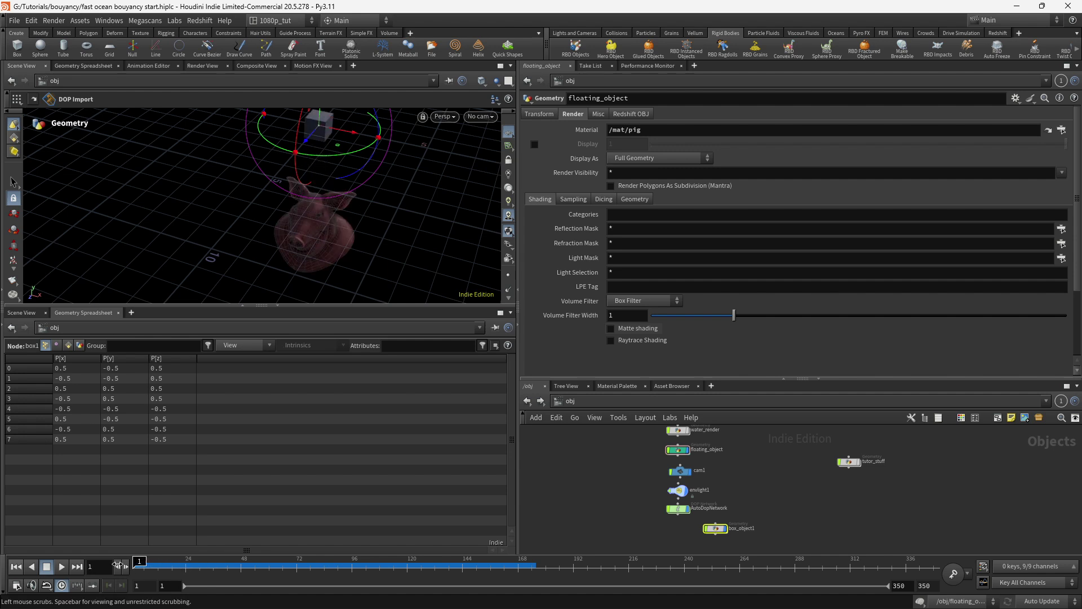
pyautogui.press('Escape')
pyautogui.moveTo(445, 208); pyautogui.dragTo(345, 145)
pyautogui.press('Return')
pyautogui.moveTo(135, 562); pyautogui.dragTo(97, 583)
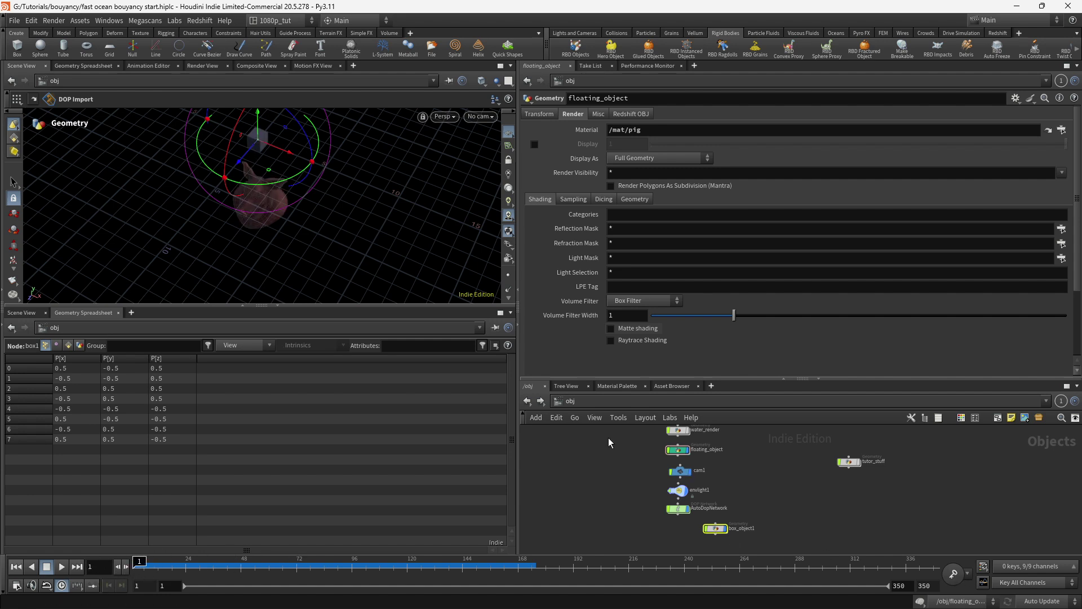
# Step: Open floating_object, display the other objects in its viewport and enter solver1
pyautogui.doubleClick(679, 451)
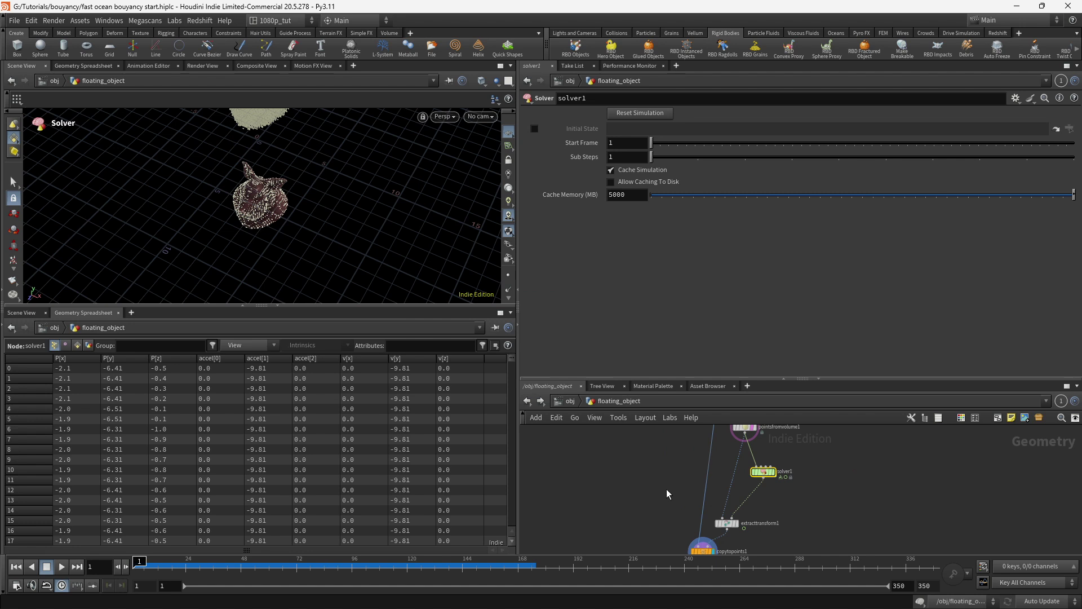
pyautogui.click(496, 83)
pyautogui.click(522, 101)
pyautogui.doubleClick(770, 474)
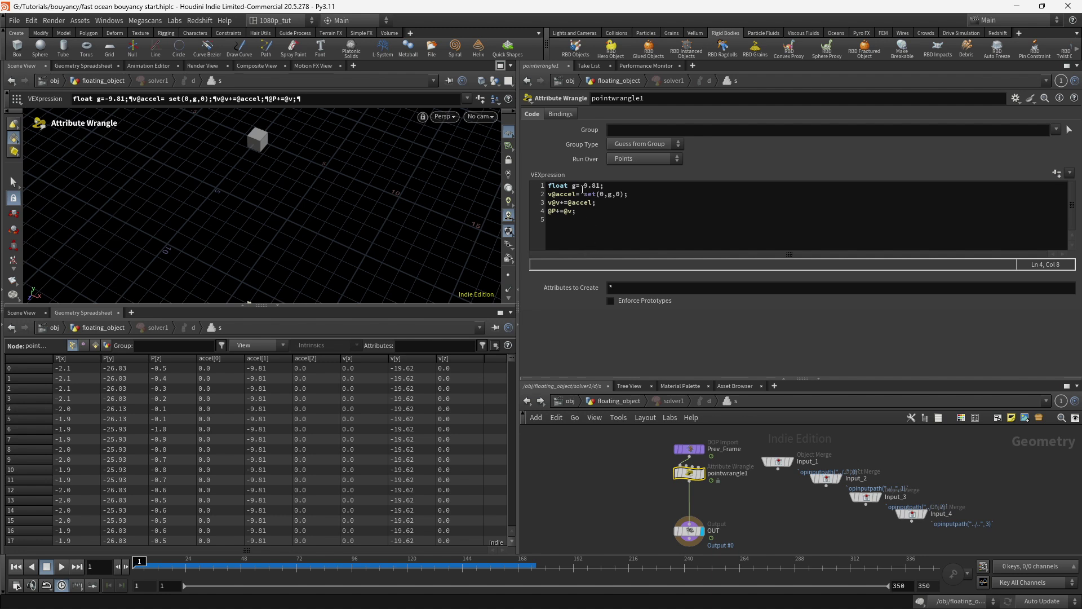
pyautogui.click(612, 202)
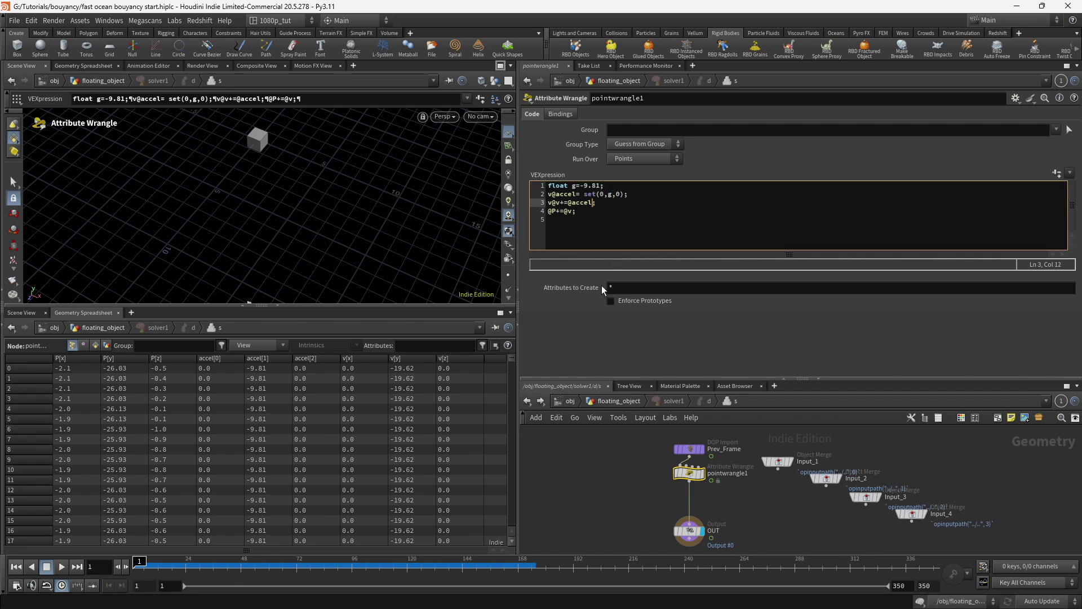
pyautogui.write('/$FPS')
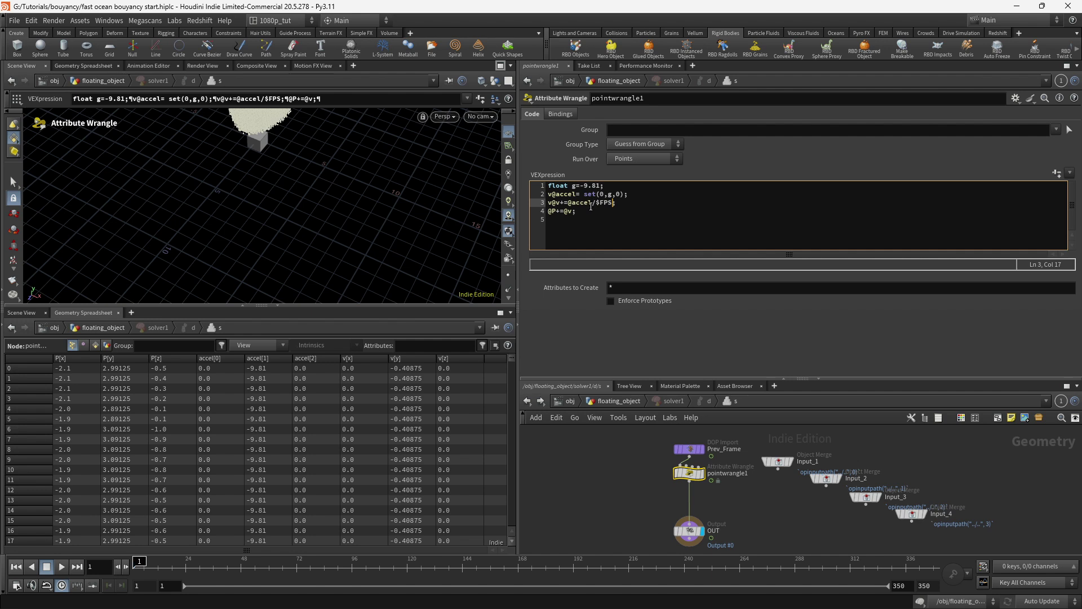
pyautogui.moveTo(592, 203); pyautogui.dragTo(611, 204)
pyautogui.click(574, 212)
pyautogui.write('/$FPS')
pyautogui.click(590, 325)
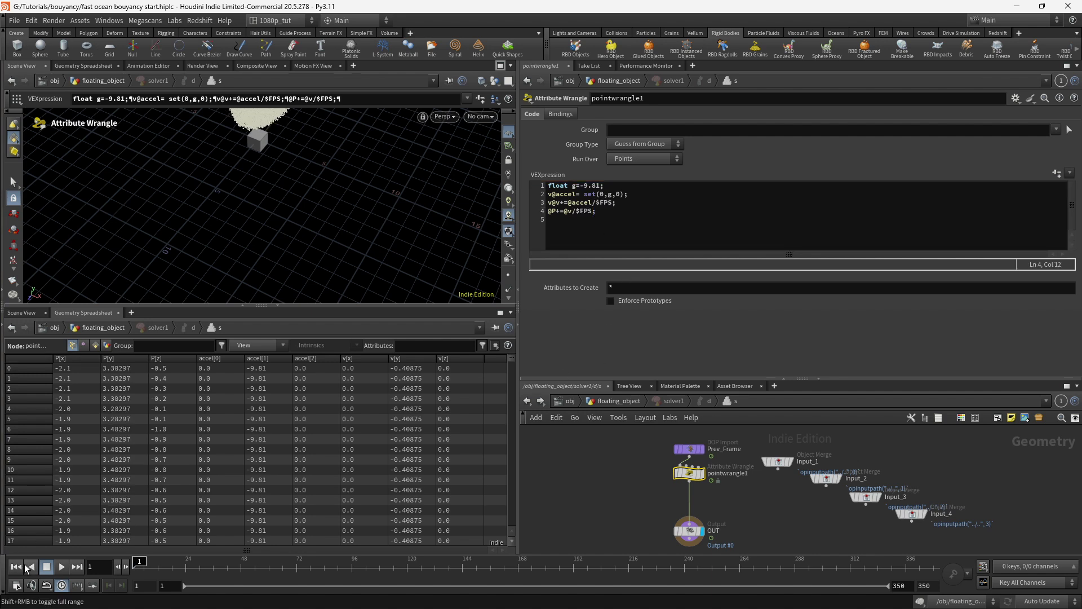
# Step: Play the simulation, then scrub it at the object level to compare the pig head's fall with the box, and rewind to frame 1
pyautogui.click(62, 567)
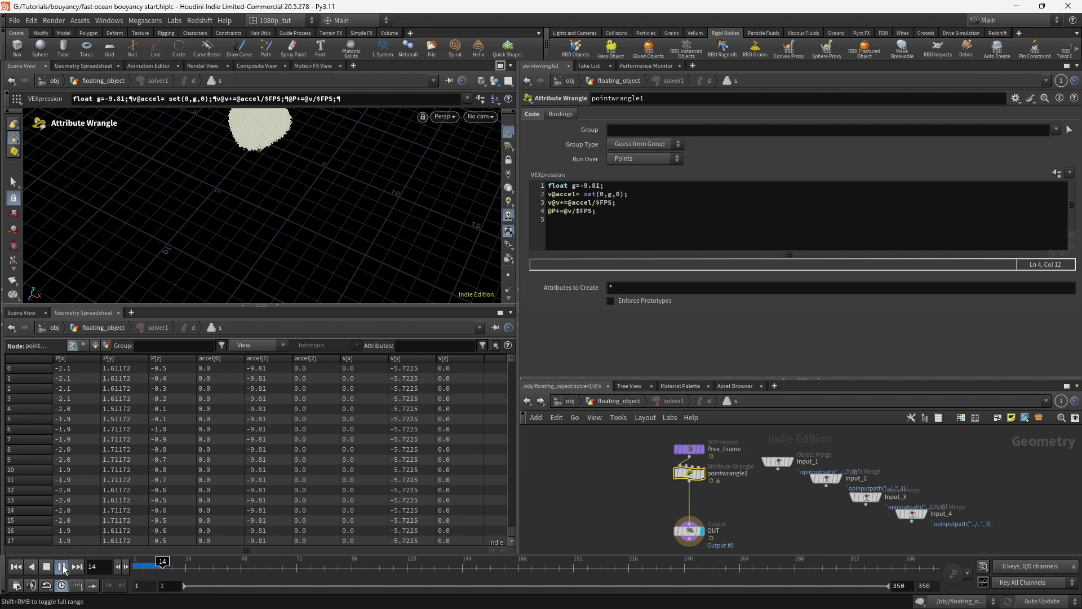
pyautogui.click(62, 567)
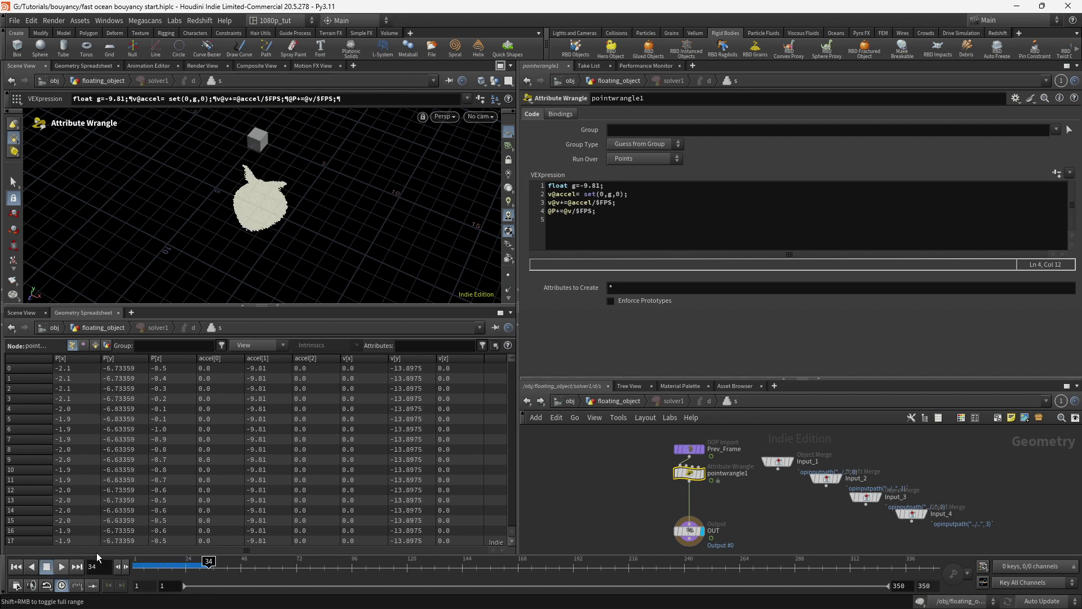
pyautogui.click(688, 529)
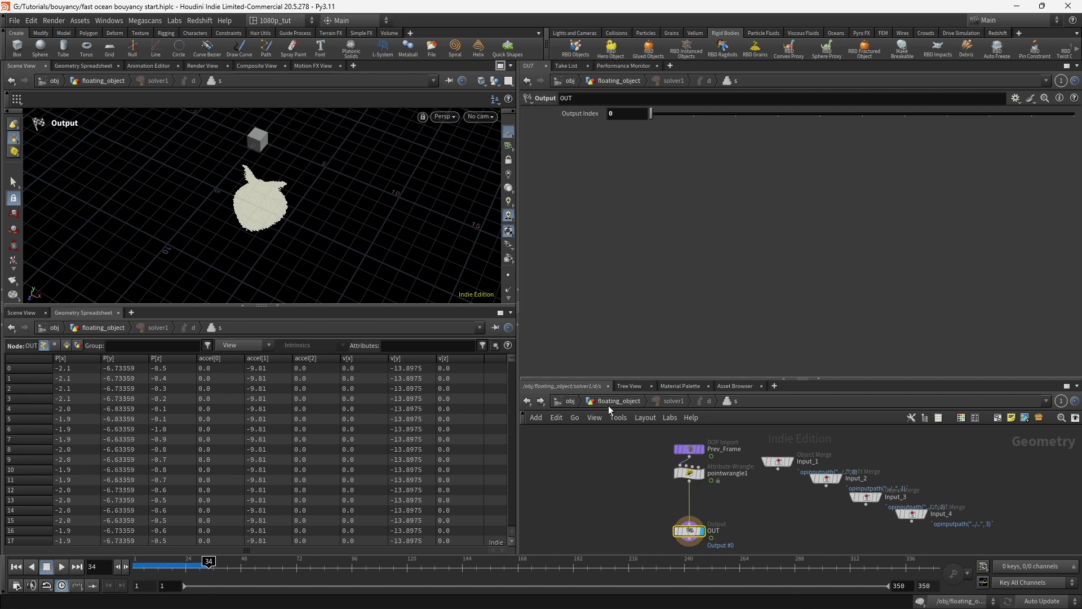
pyautogui.click(571, 401)
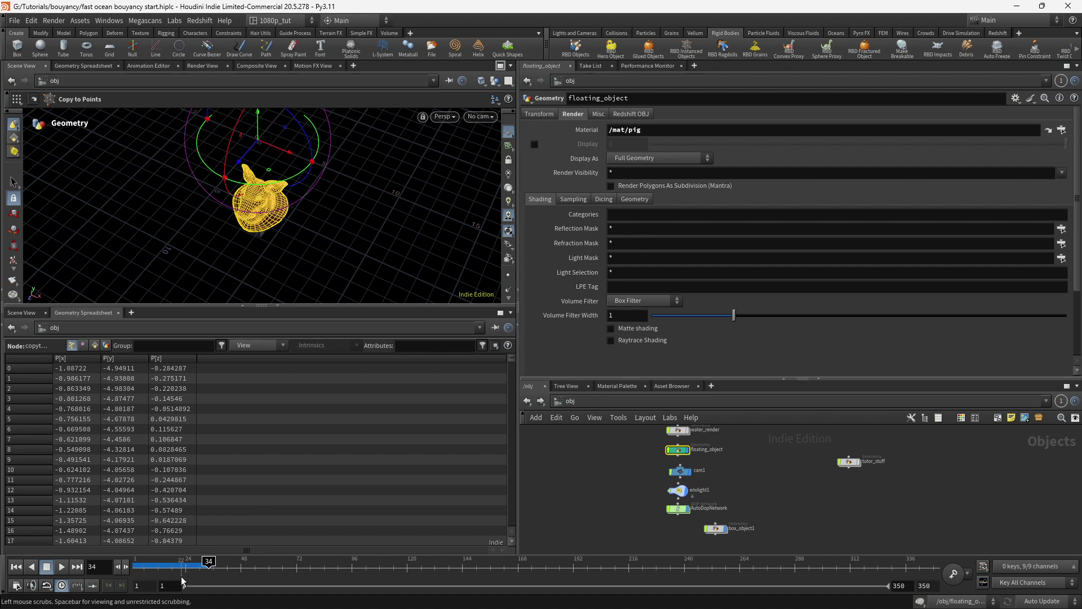
pyautogui.moveTo(207, 564); pyautogui.dragTo(176, 565)
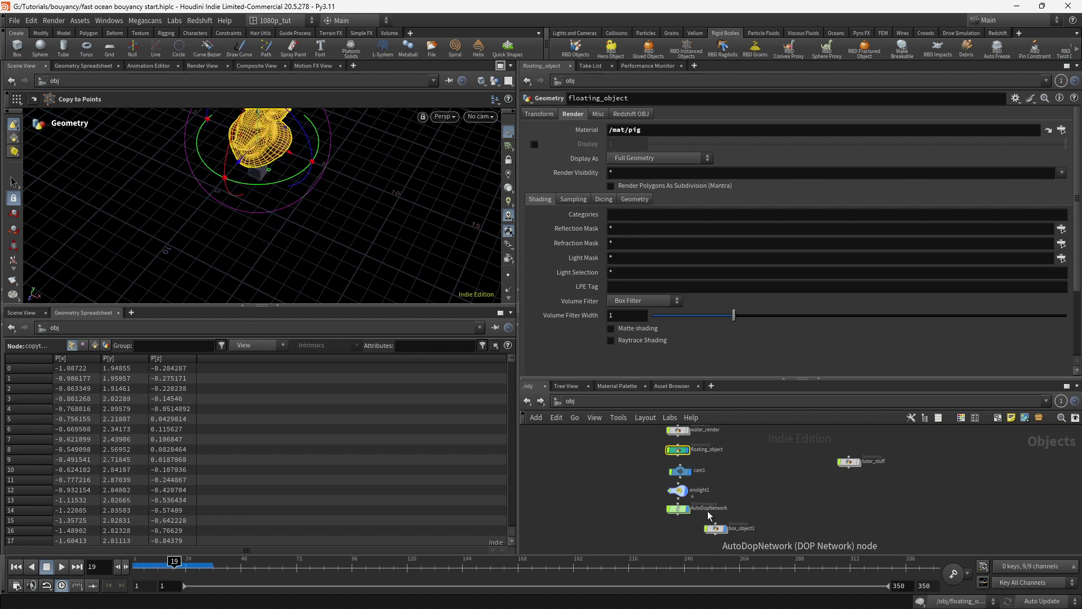
pyautogui.press('Escape')
pyautogui.moveTo(348, 240); pyautogui.dragTo(367, 146)
pyautogui.press('Return')
pyautogui.click(16, 566)
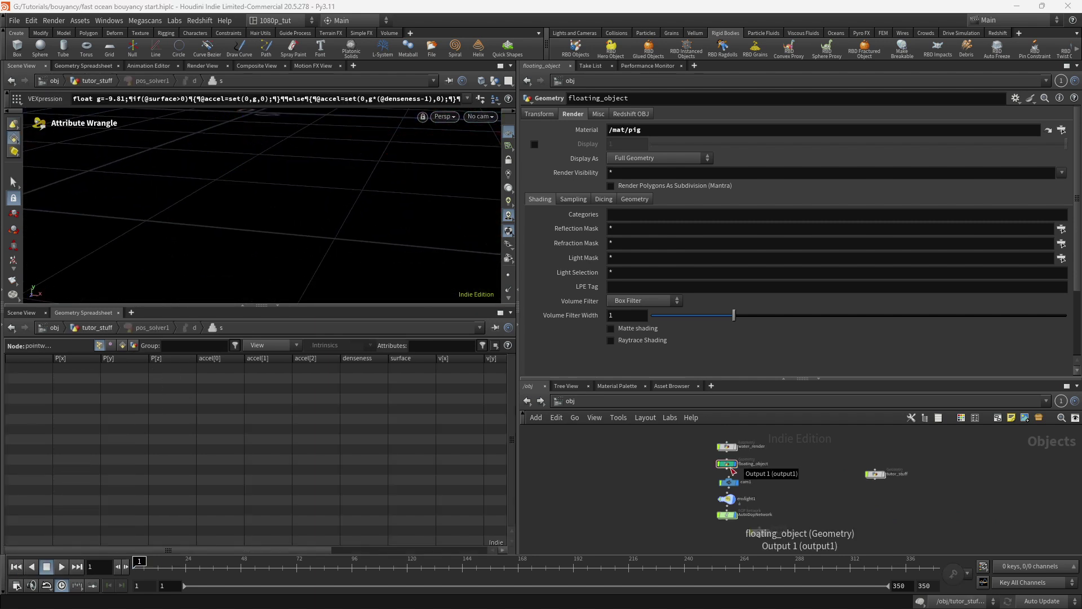
# Step: Open floating_object again and enter the solver1 network
pyautogui.doubleClick(728, 466)
pyautogui.moveTo(805, 470); pyautogui.dragTo(809, 477, button='middle')
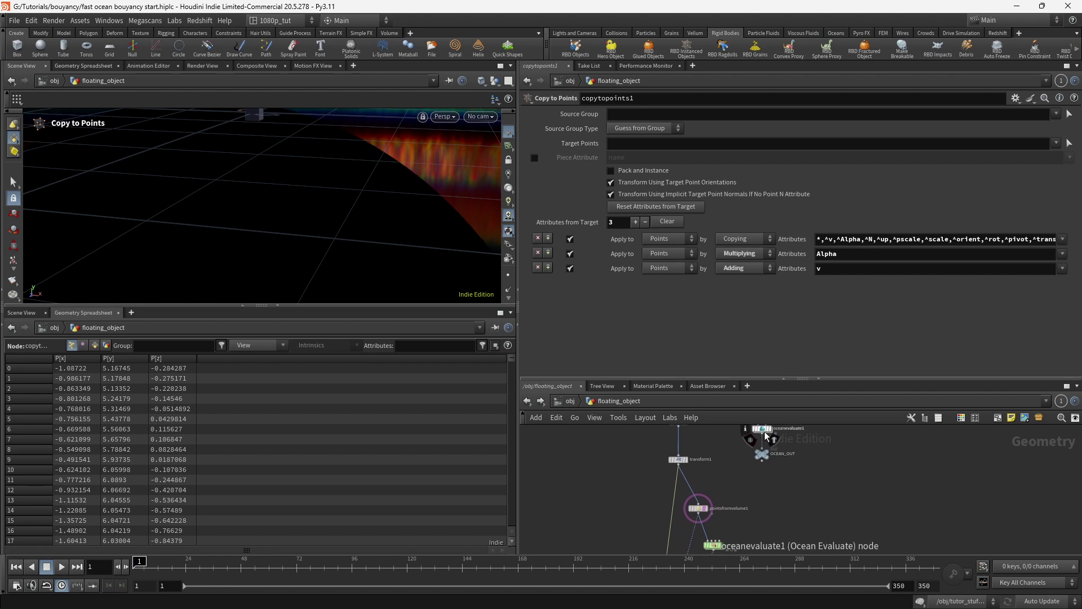
pyautogui.moveTo(762, 434); pyautogui.dragTo(713, 482)
pyautogui.click(713, 480)
pyautogui.doubleClick(713, 480)
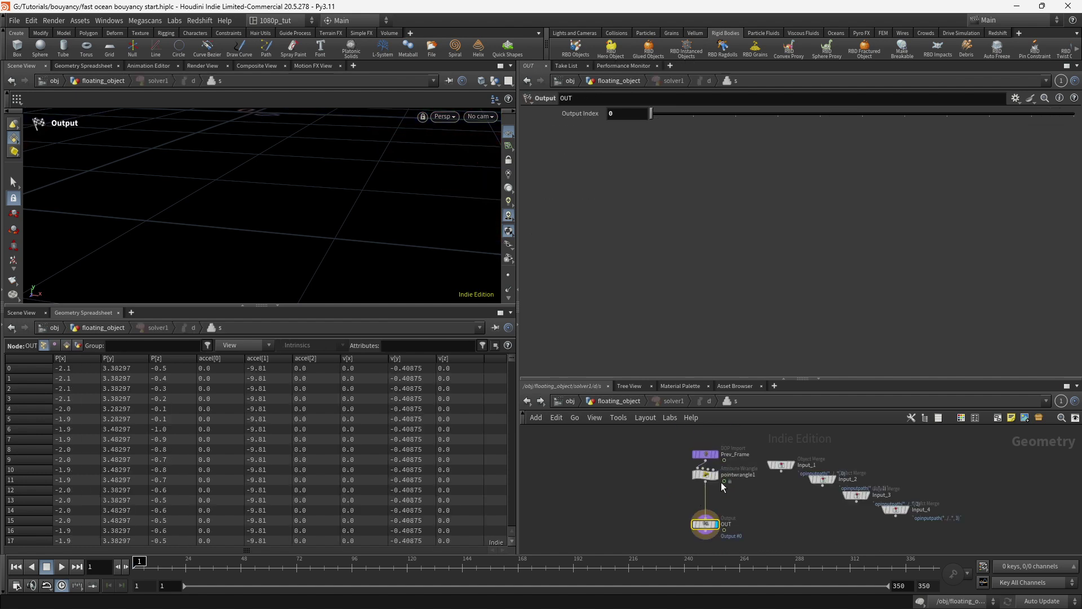
# Step: Move pointwrangle1 farther below Prev_Frame and shift the Input_1 node closer to Prev_Frame
pyautogui.moveTo(708, 476); pyautogui.dragTo(682, 518)
pyautogui.click(675, 436)
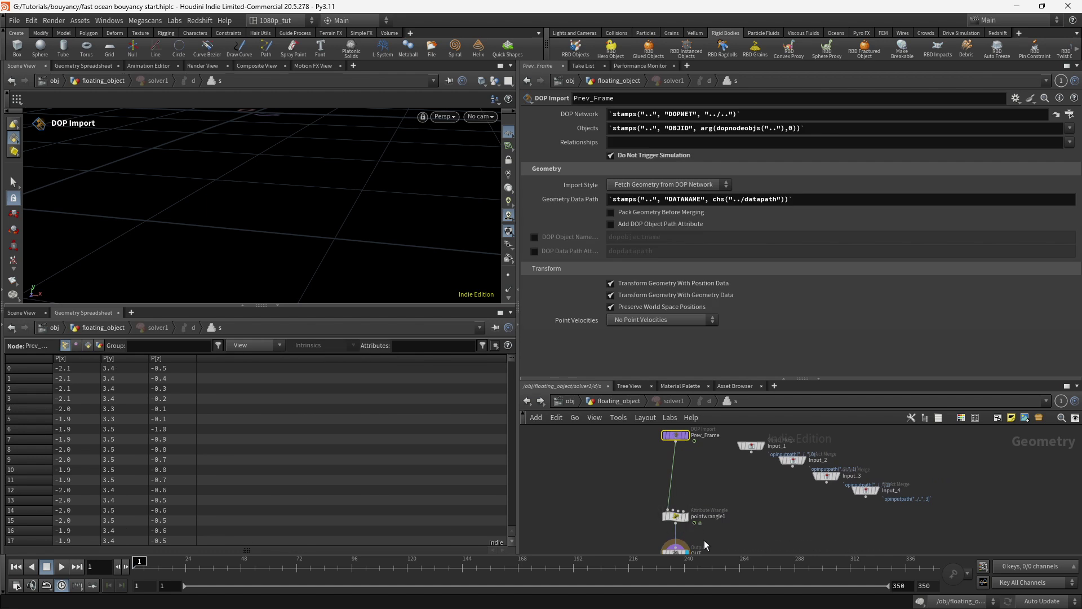
pyautogui.moveTo(751, 447); pyautogui.dragTo(730, 449)
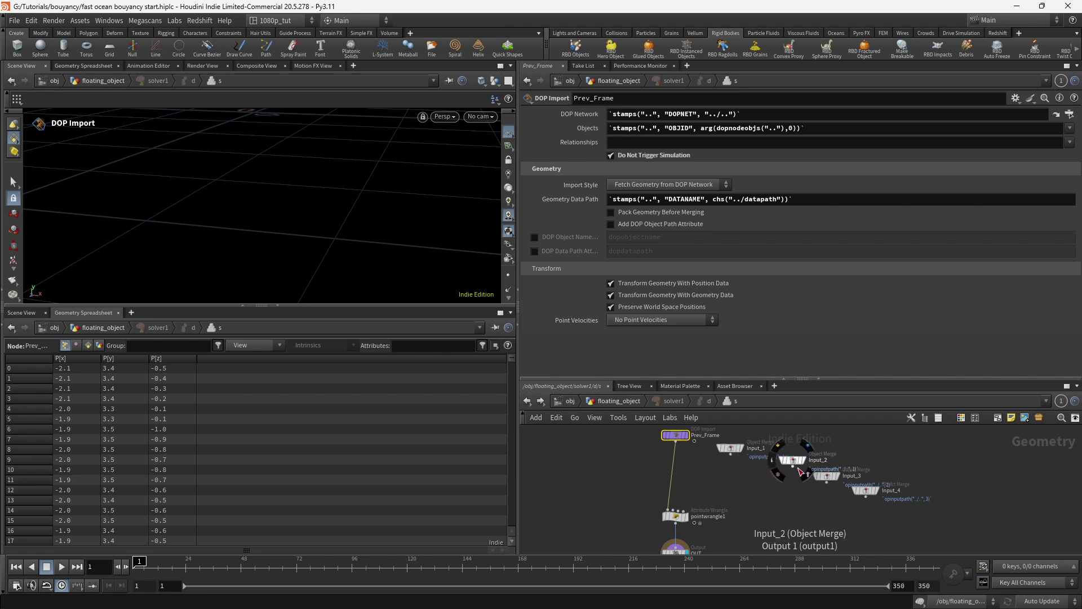
# Step: Insert an Attribute from Volume node between Prev_Frame and pointwrangle1, and connect Input_2 to its second input
pyautogui.click(794, 461)
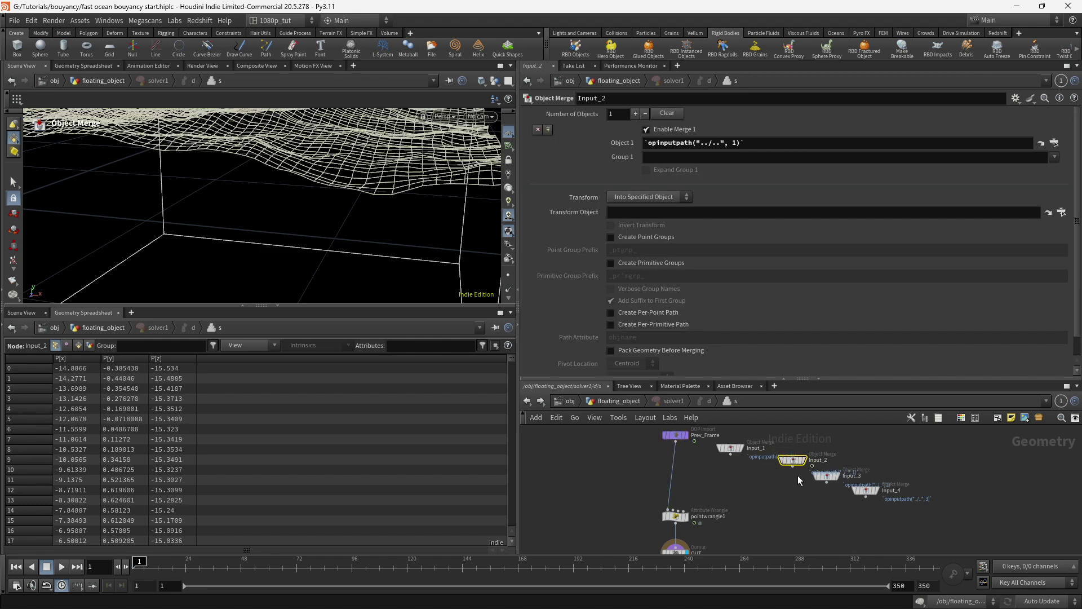
pyautogui.press('Tab')
pyautogui.write('a')
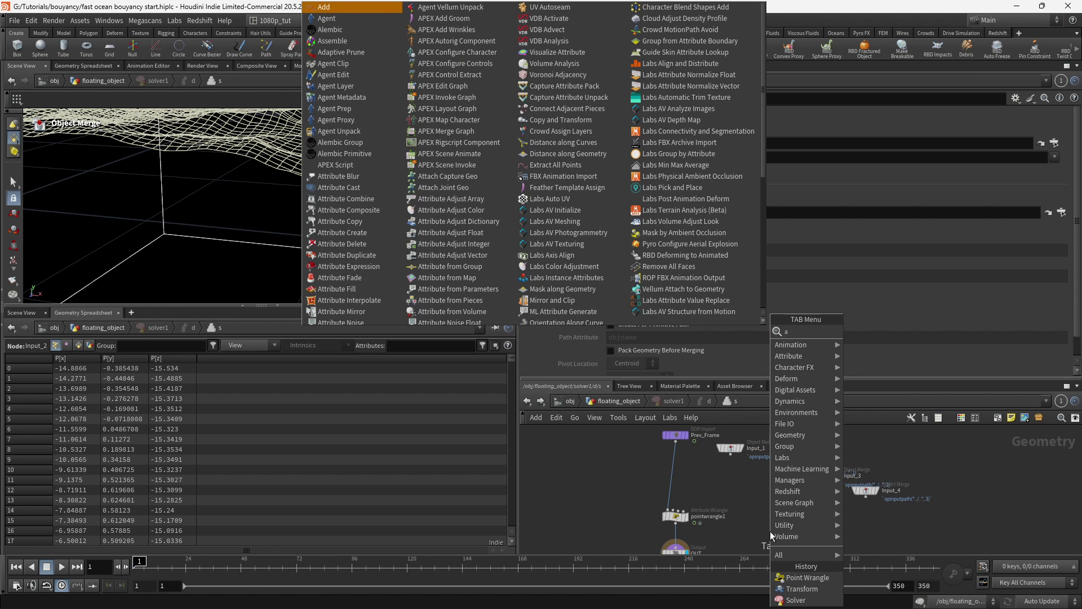
pyautogui.write('tt f v')
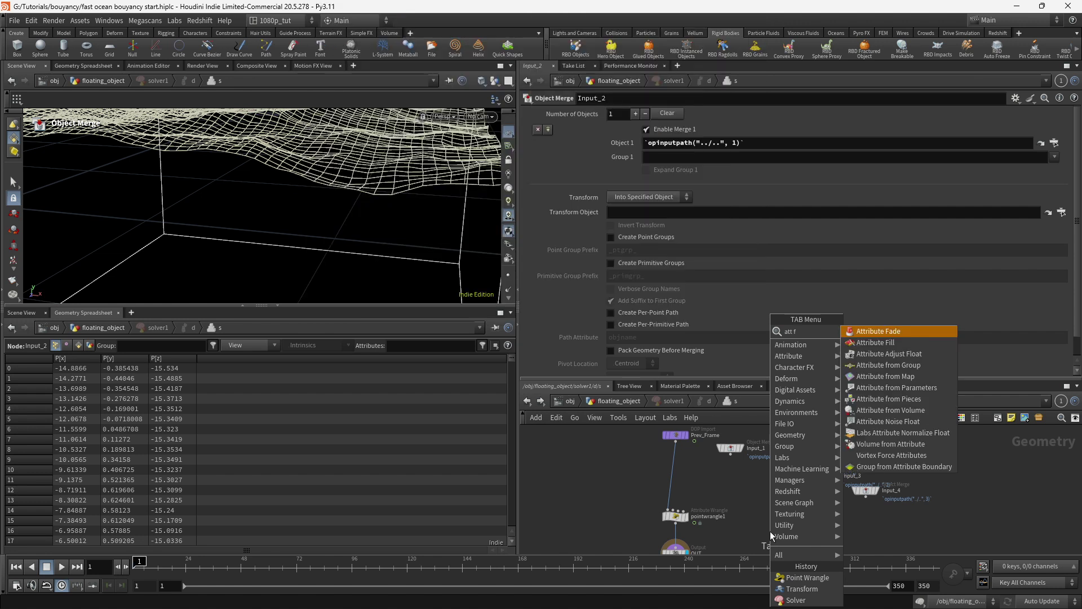
pyautogui.press('Down')
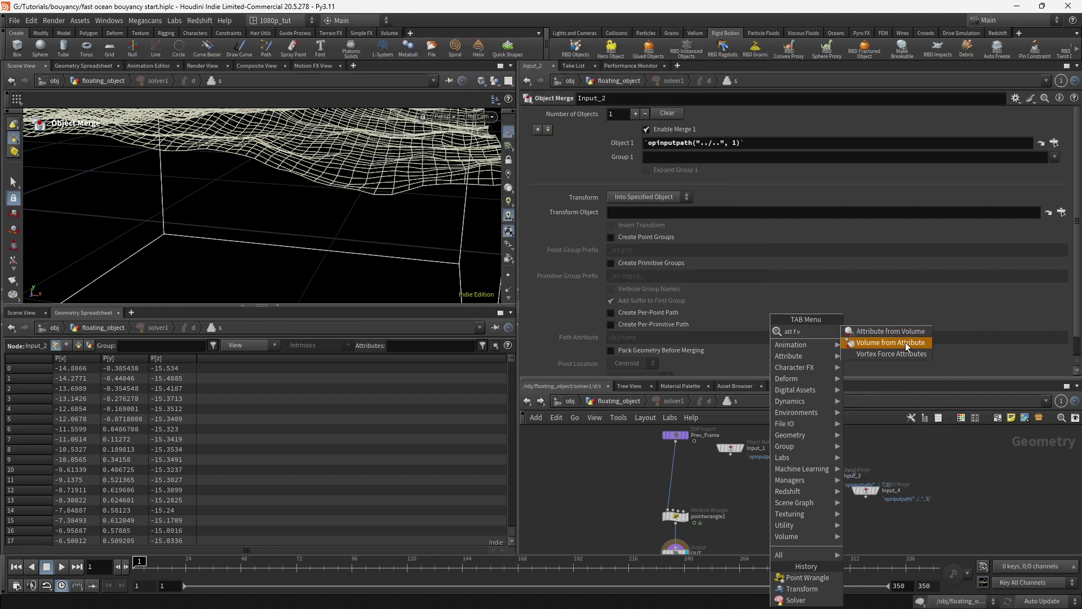
pyautogui.press('Return')
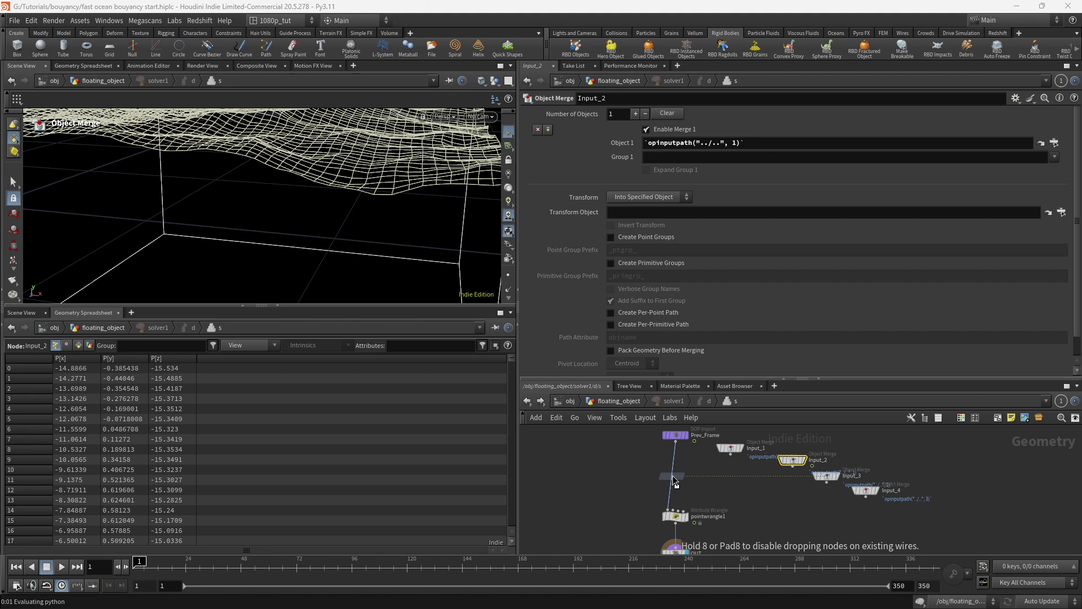
pyautogui.click(674, 470)
pyautogui.moveTo(675, 470); pyautogui.dragTo(682, 483)
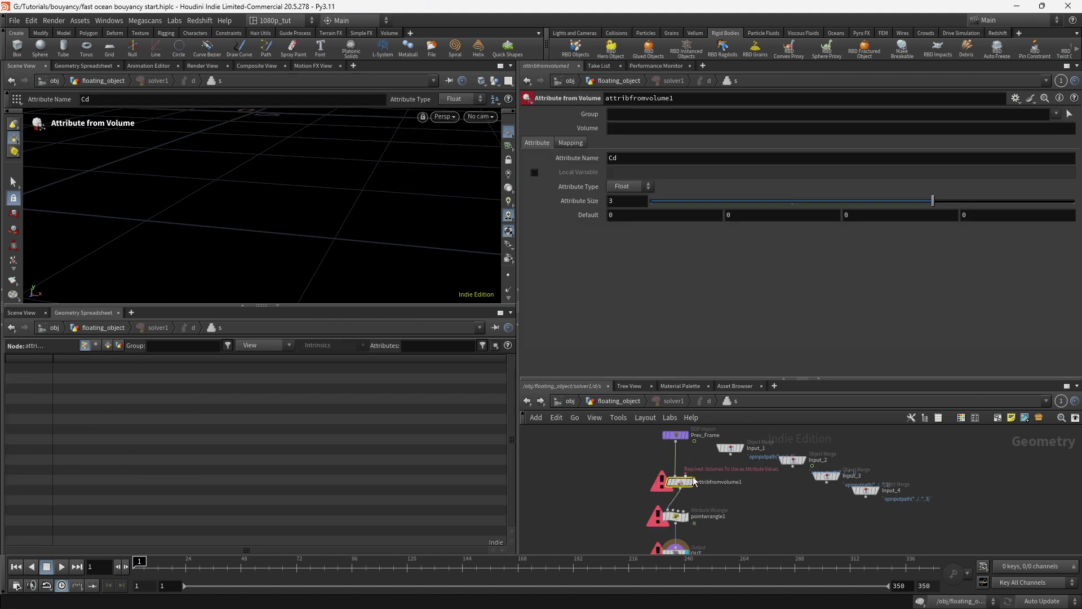
pyautogui.moveTo(795, 474); pyautogui.dragTo(686, 475)
# Step: Set both the attribute name and the source volume of attribfromvolume1 to surface
pyautogui.doubleClick(637, 155)
pyautogui.write('surface')
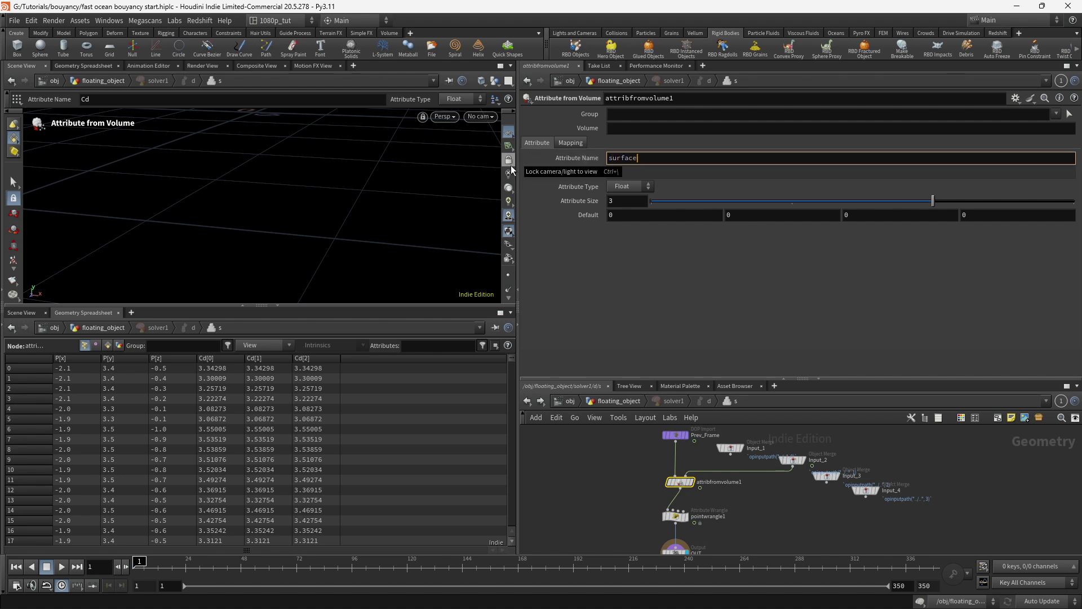
pyautogui.press('Return')
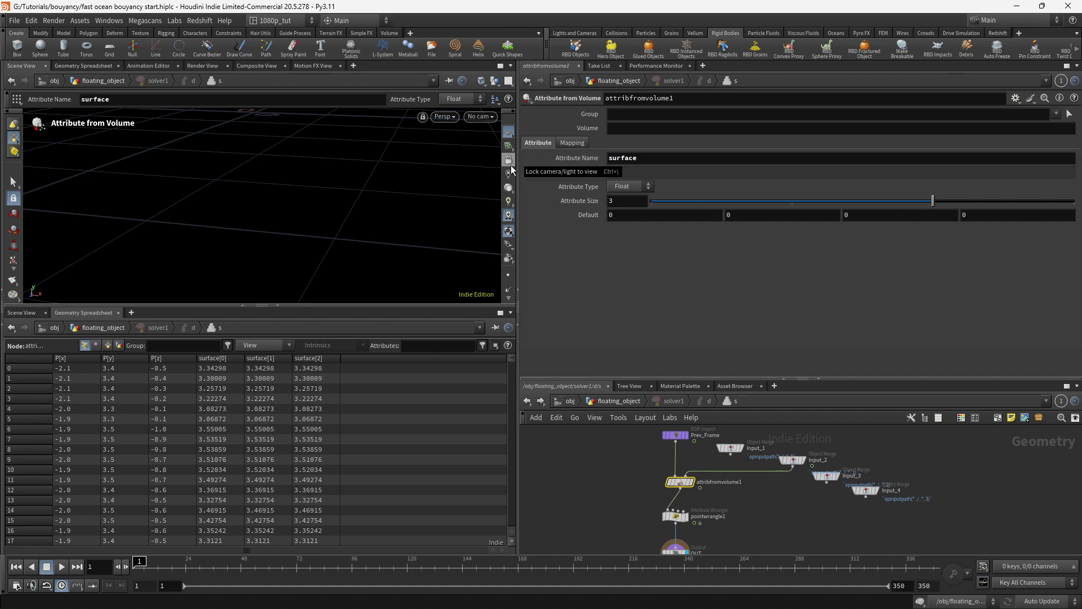
pyautogui.click(624, 127)
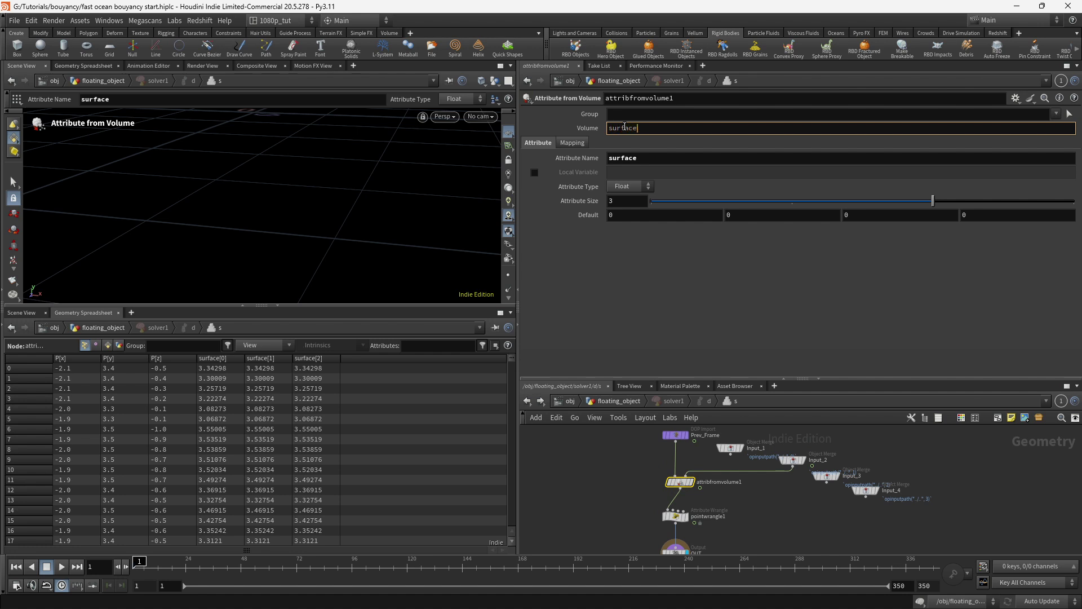
pyautogui.write('surface')
pyautogui.press('Return')
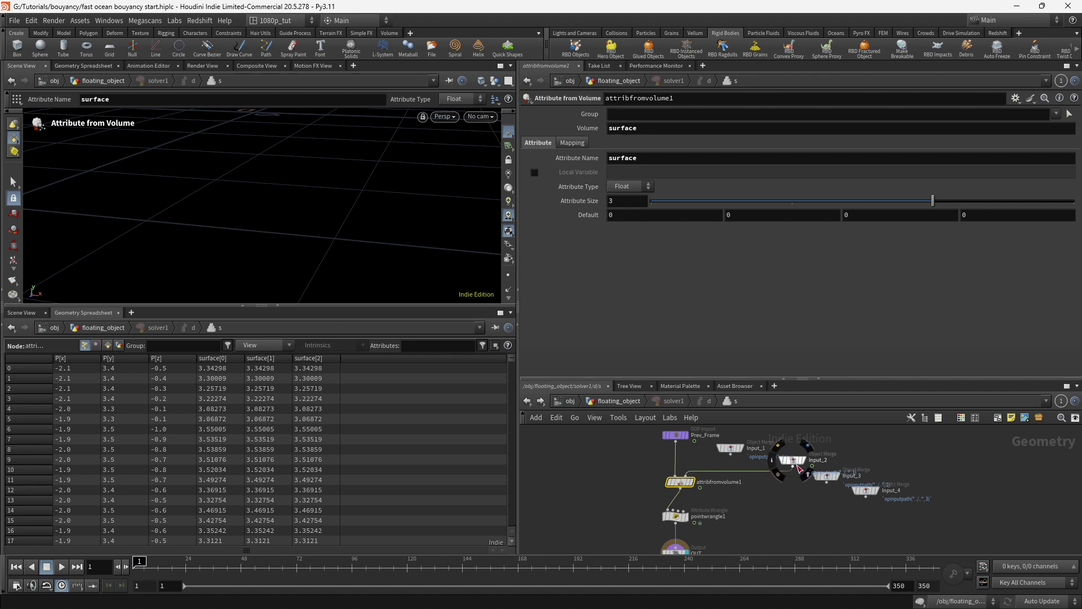
# Step: Inspect Input_2's node information to check the name of its volume
pyautogui.click(780, 460)
pyautogui.click(772, 460)
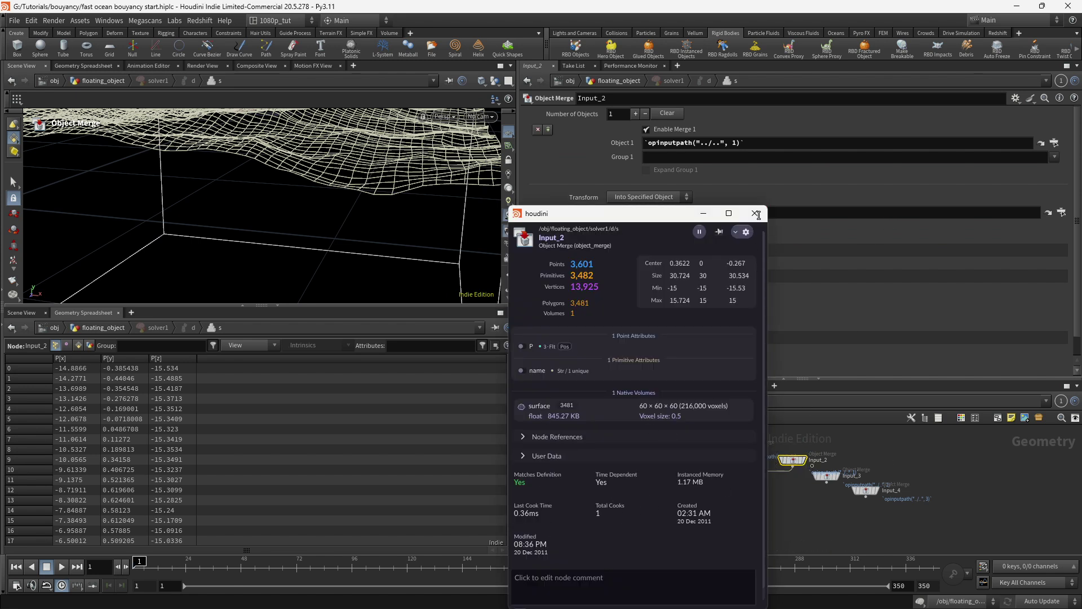
pyautogui.click(756, 214)
# Step: Display attribfromvolume1 and set its attribute size to 1
pyautogui.click(696, 489)
pyautogui.moveTo(691, 486)
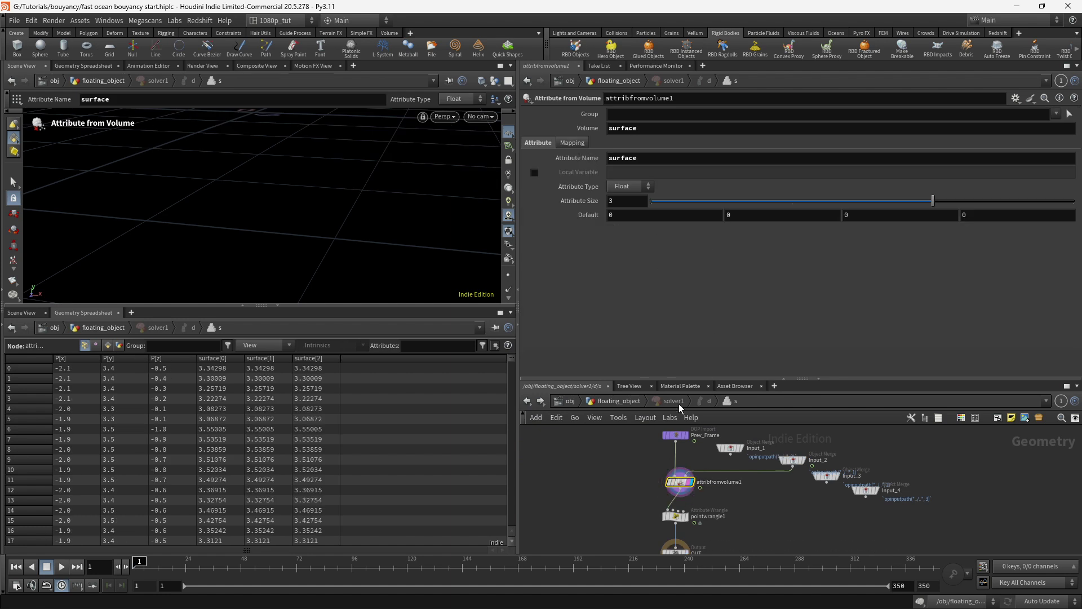
pyautogui.moveTo(737, 202); pyautogui.dragTo(649, 203)
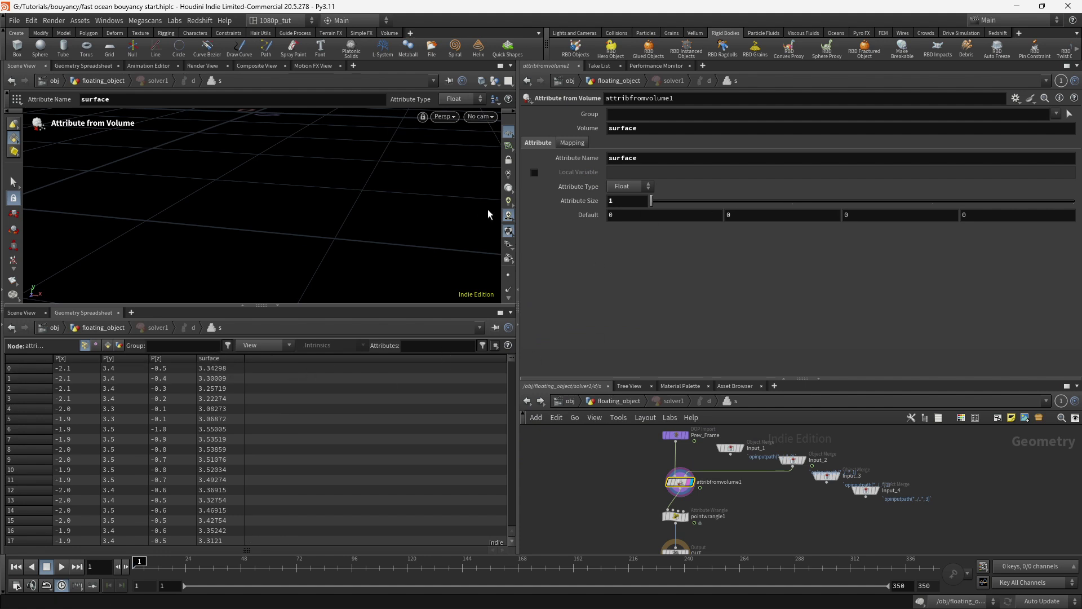
# Step: Frame the pig head points and enable the visualizer for the surface attribute of attribfromvolume1
pyautogui.hotkey('space', 'h')
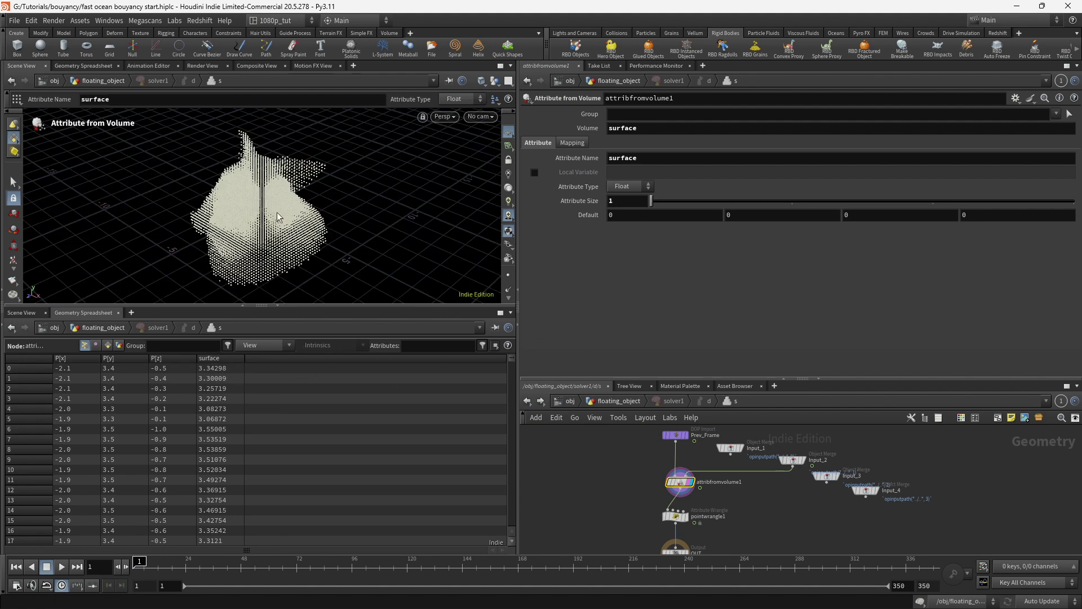
pyautogui.moveTo(276, 212); pyautogui.dragTo(247, 242)
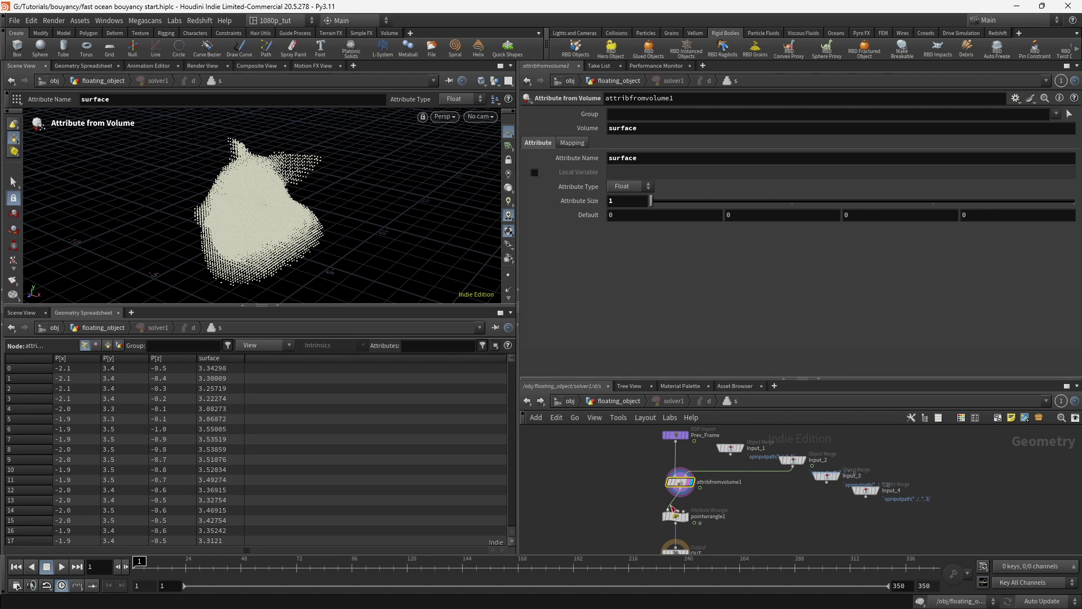
pyautogui.click(662, 483)
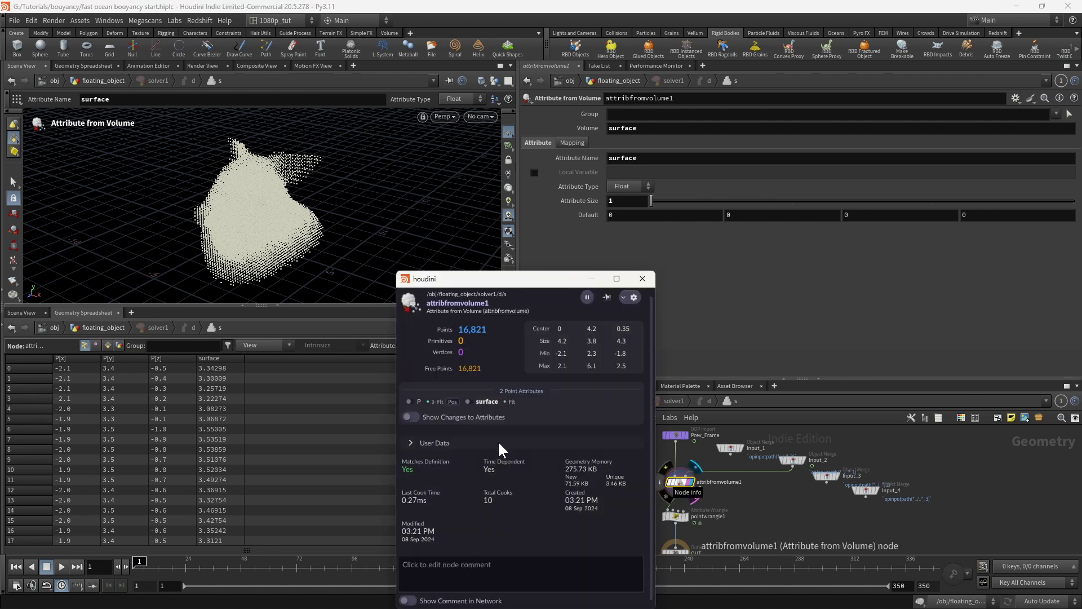
pyautogui.click(468, 401)
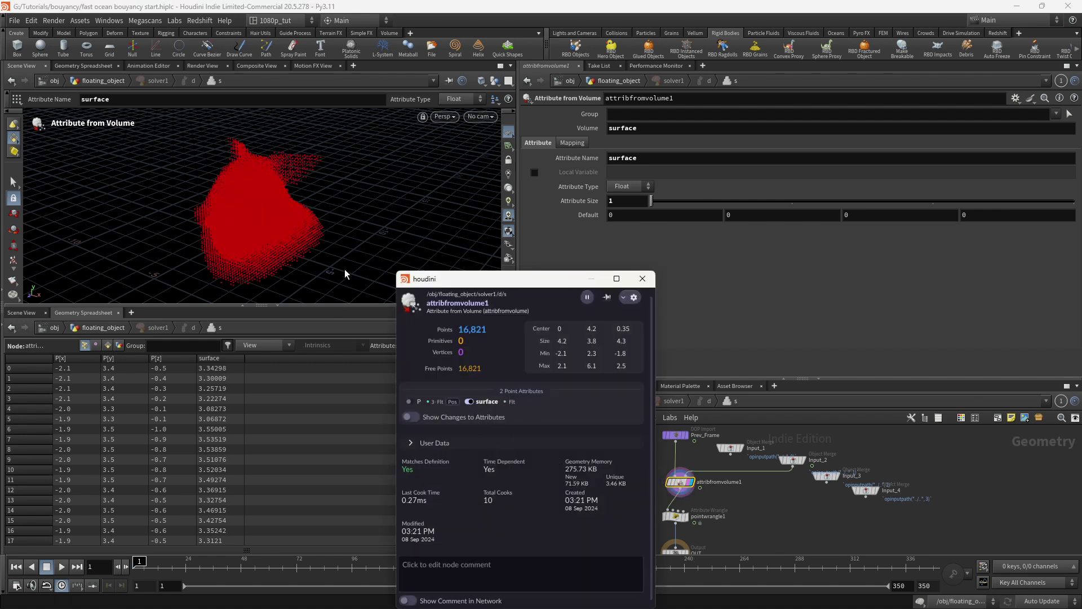
pyautogui.click(642, 282)
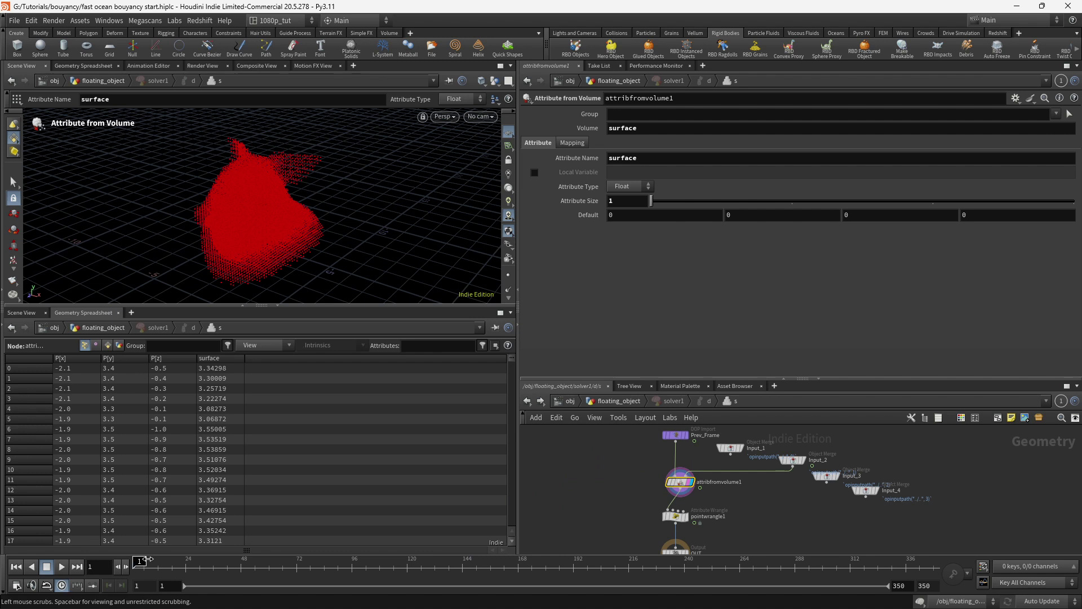
# Step: Scrub the simulation to frame 52 and sort the point attributes by surface to examine values above and below the water
pyautogui.moveTo(147, 562); pyautogui.dragTo(245, 561)
pyautogui.moveTo(461, 161); pyautogui.dragTo(389, 195)
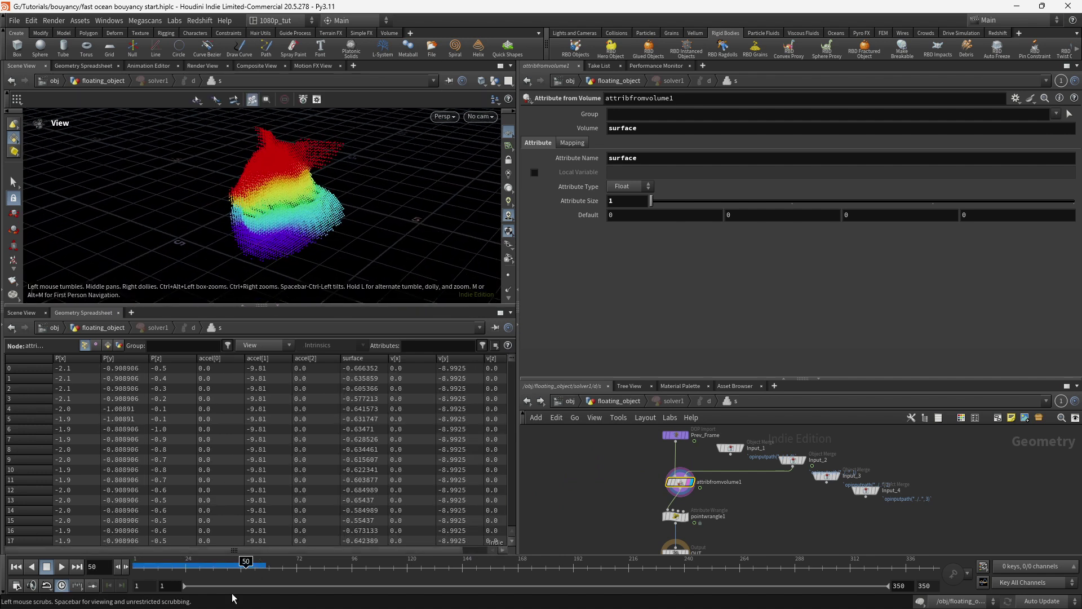
pyautogui.moveTo(246, 562)
pyautogui.mouseDown()
pyautogui.moveTo(276, 561)
pyautogui.moveTo(219, 562)
pyautogui.moveTo(259, 570)
pyautogui.moveTo(252, 576)
pyautogui.mouseUp()
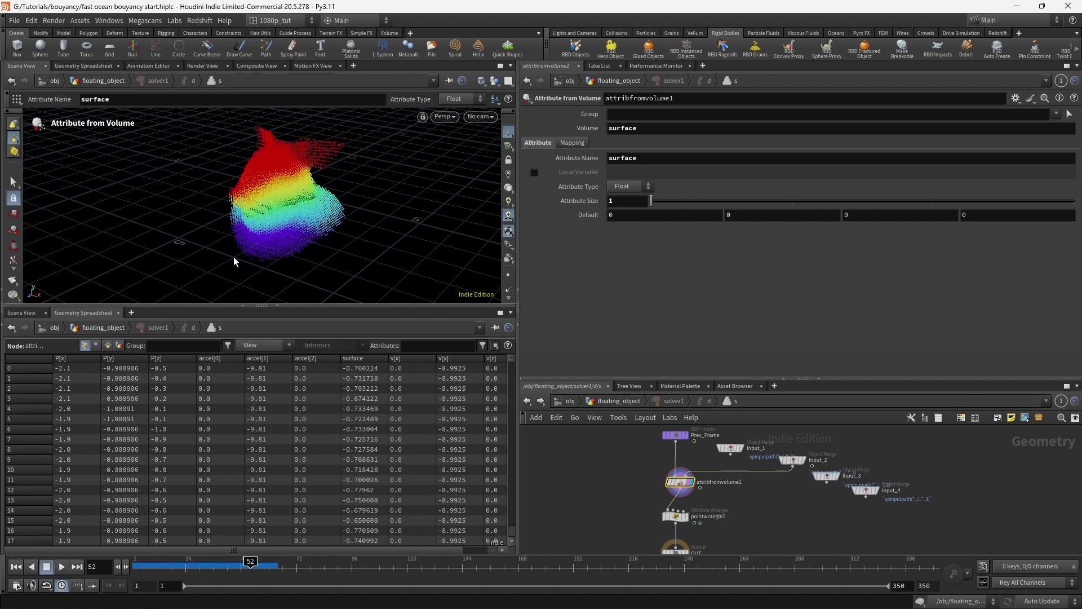
pyautogui.moveTo(692, 491); pyautogui.dragTo(693, 484)
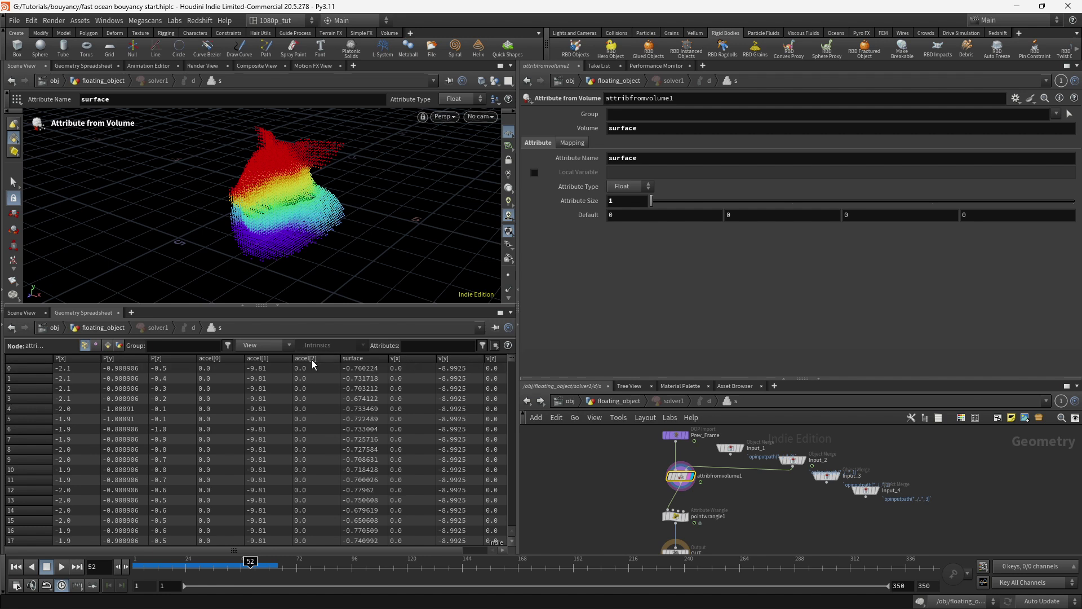
pyautogui.click(365, 358)
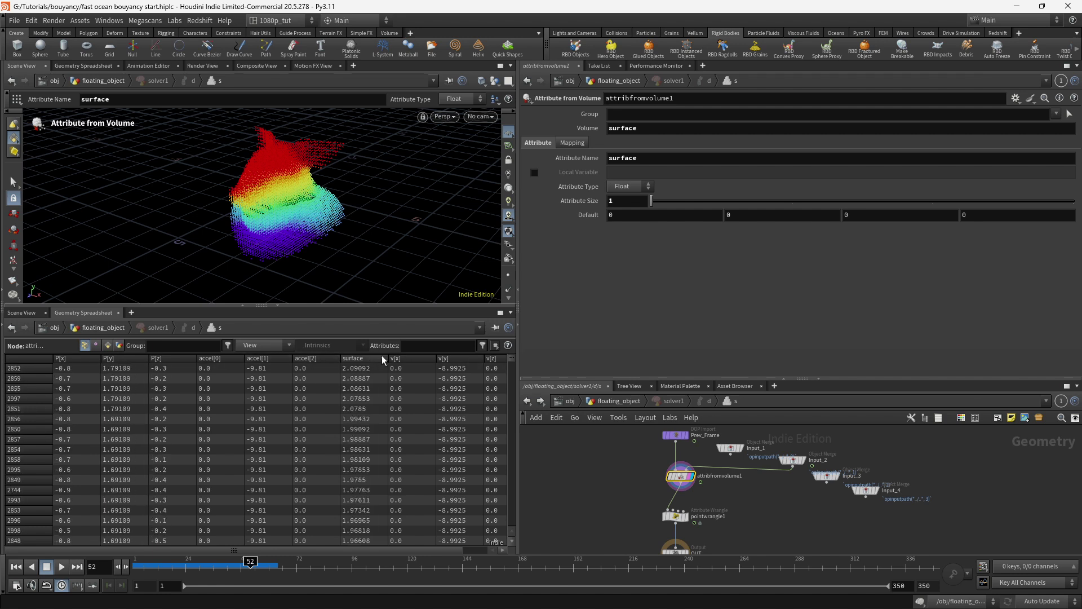
# Step: Insert ten blank lines in pointwrangle1's code between the v@accel line and the velocity line
pyautogui.click(676, 516)
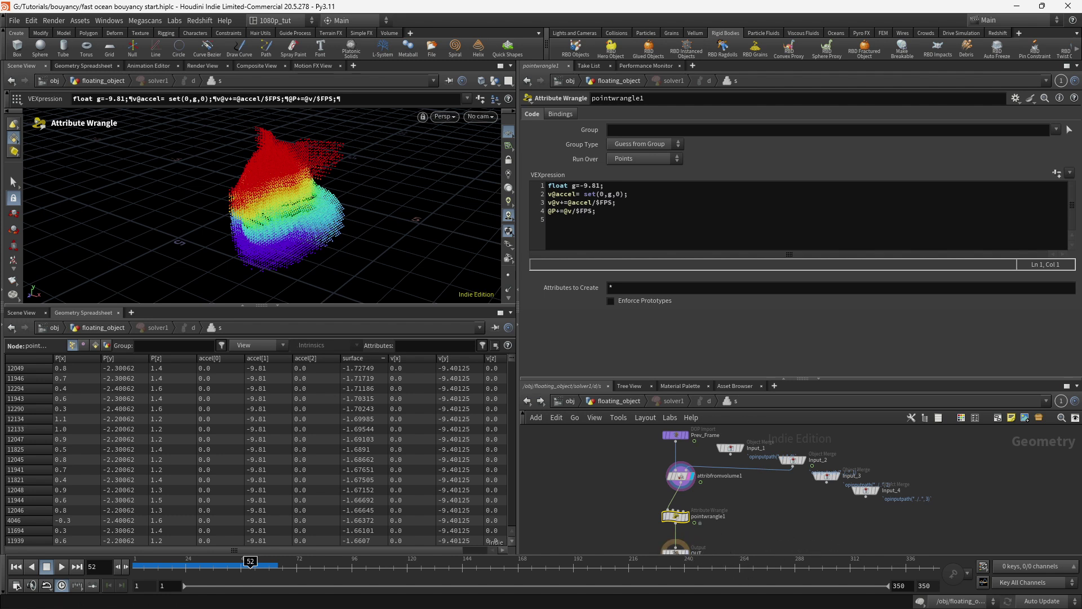
pyautogui.press('Escape')
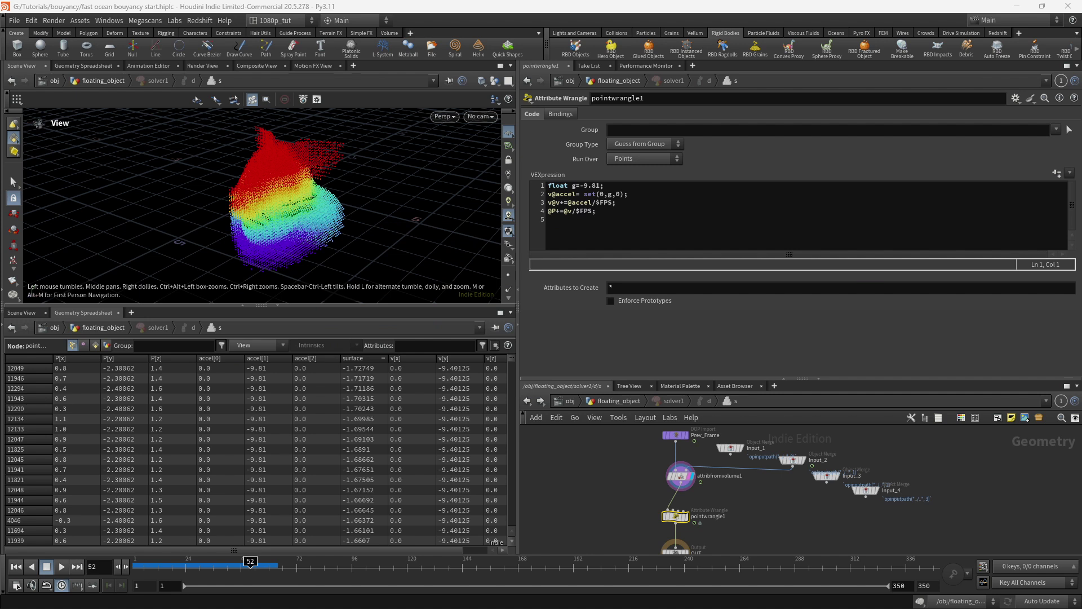
pyautogui.press('Return')
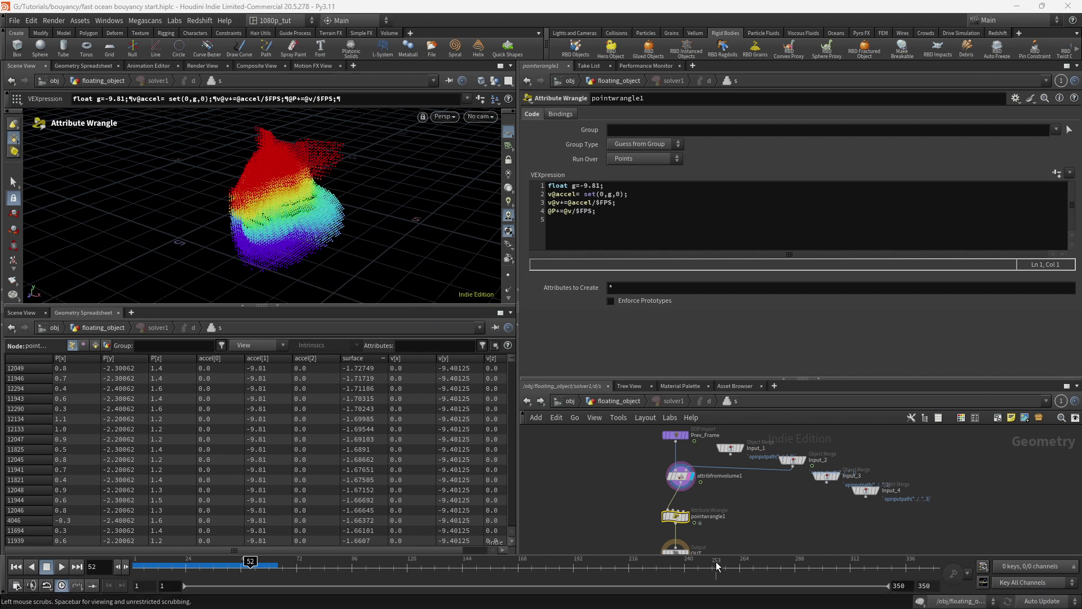
pyautogui.click(558, 228)
pyautogui.click(554, 196)
pyautogui.click(549, 203)
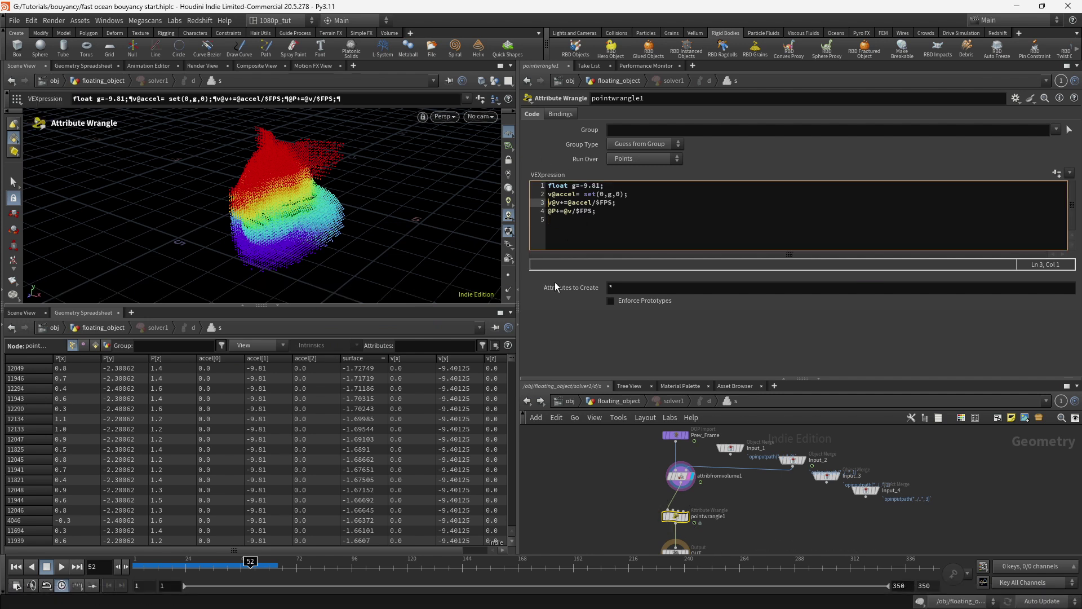
pyautogui.press('Return')
pyautogui.press('Return')
pyautogui.press('Return')
pyautogui.press('Return')
pyautogui.press('Return')
pyautogui.press('Return')
pyautogui.press('Return')
pyautogui.press('Return')
pyautogui.press('Return')
pyautogui.press('Return')
pyautogui.click(552, 209)
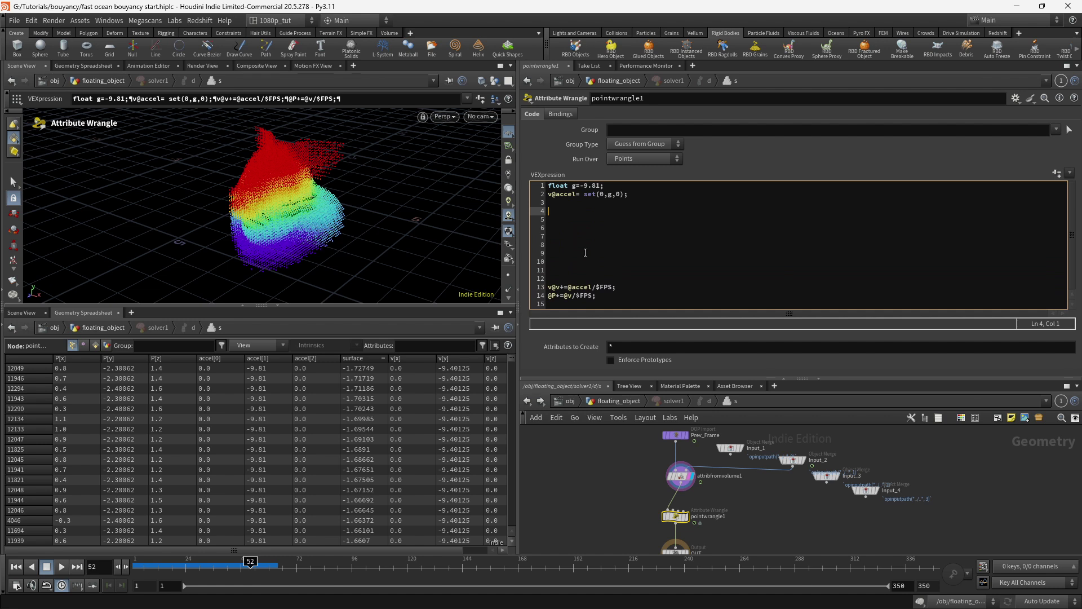
pyautogui.write('if(@surface>0) { else { }')
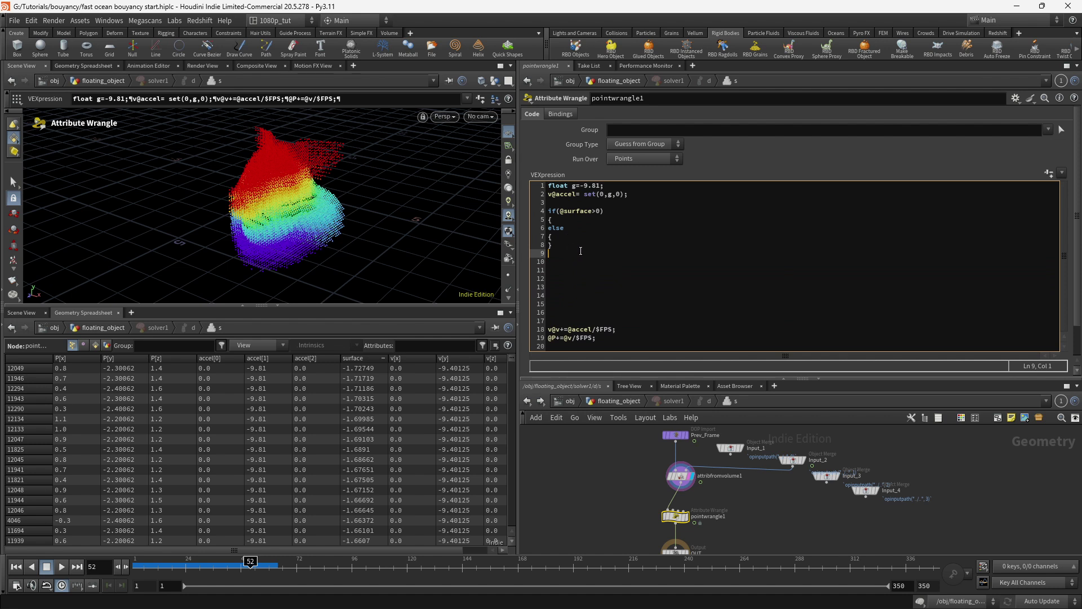
pyautogui.click(563, 223)
pyautogui.press('Return')
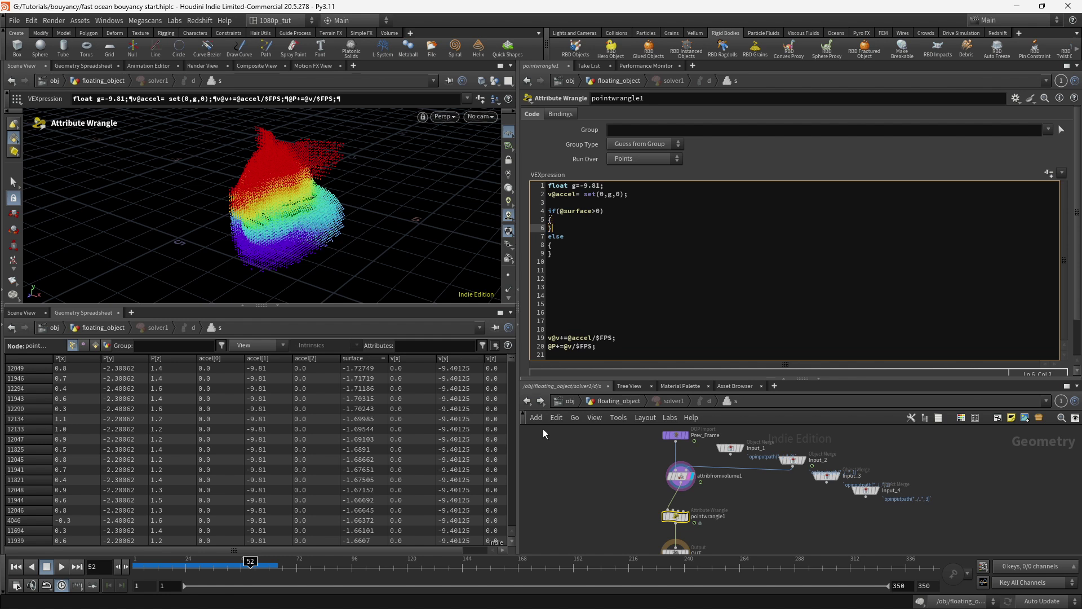
# Step: Try removing the surplus blank lines below the else block and adding an empty line inside the if block, and undo these edits
pyautogui.click(561, 275)
pyautogui.press('Delete')
pyautogui.press('Delete')
pyautogui.press('Delete')
pyautogui.press('Delete')
pyautogui.press('Delete')
pyautogui.press('Delete')
pyautogui.press('Delete')
pyautogui.press('Delete')
pyautogui.click(550, 228)
pyautogui.press('Return')
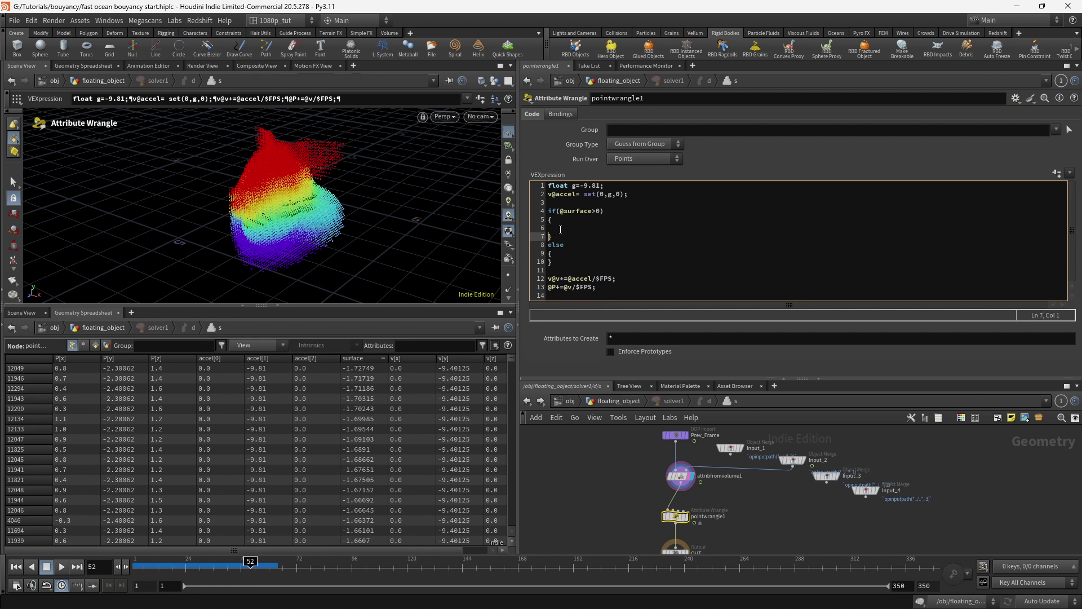
pyautogui.moveTo(636, 195); pyautogui.dragTo(547, 195)
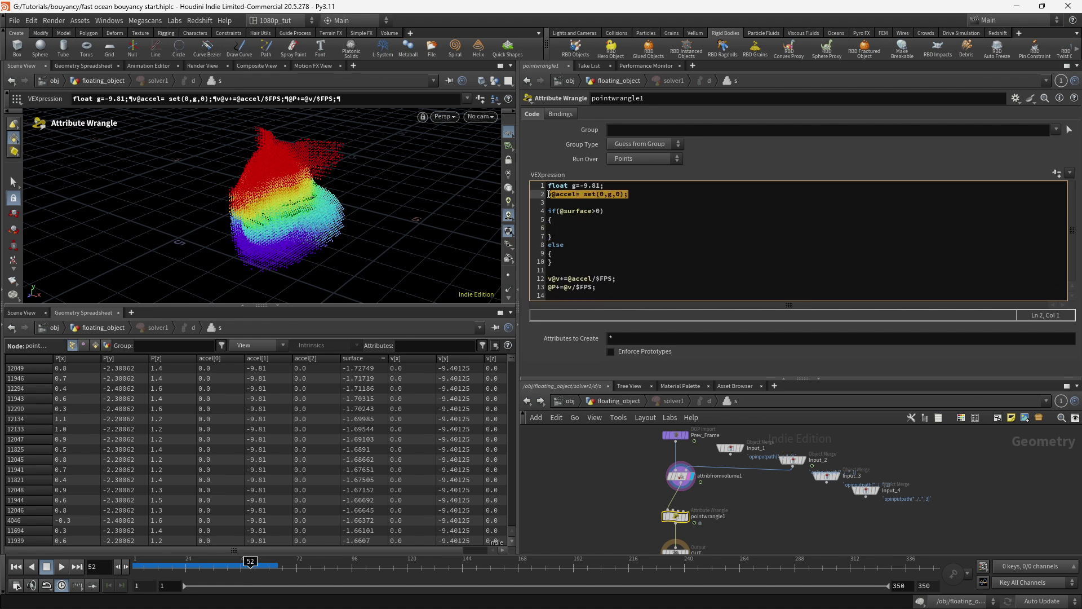
pyautogui.hotkey('ctrl', 'z')
pyautogui.hotkey('ctrl', 'x')
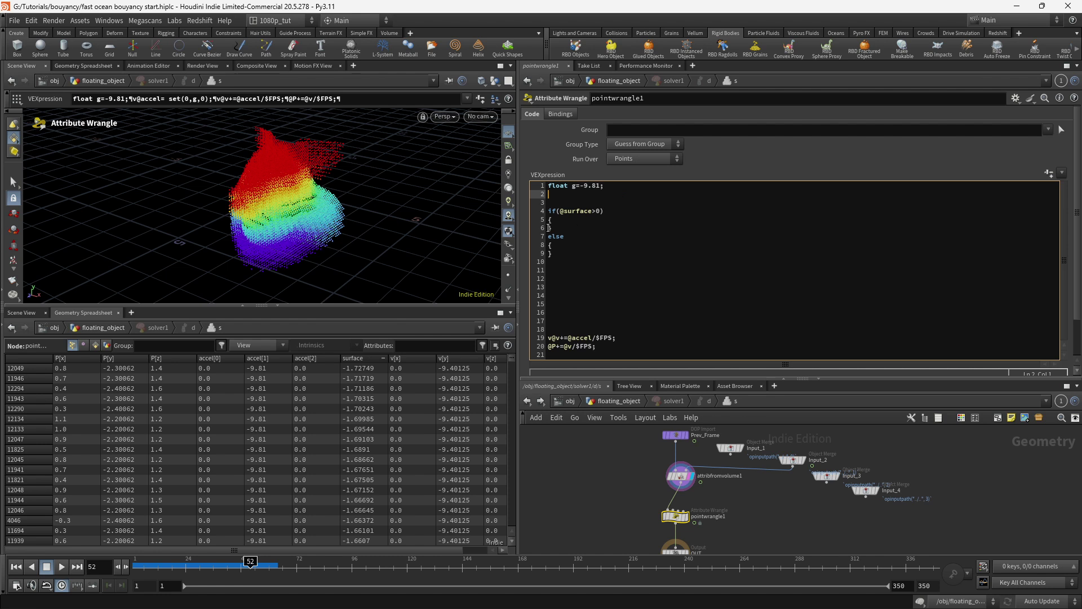
pyautogui.click(561, 220)
pyautogui.hotkey('ctrl', 'v')
pyautogui.click(552, 219)
pyautogui.press('Return')
# Step: Delete the surplus blank lines above the velocity line and add an empty line inside the else block
pyautogui.click(559, 279)
pyautogui.press('Delete')
pyautogui.press('Delete')
pyautogui.press('Delete')
pyautogui.press('Delete')
pyautogui.press('Delete')
pyautogui.press('Delete')
pyautogui.press('Delete')
pyautogui.press('Delete')
pyautogui.press('Up')
pyautogui.press('Up')
pyautogui.press('Return')
# Step: Scrub the simulation to about frame 22 and examine the falling pig head points from farther away
pyautogui.moveTo(137, 565); pyautogui.dragTo(189, 566)
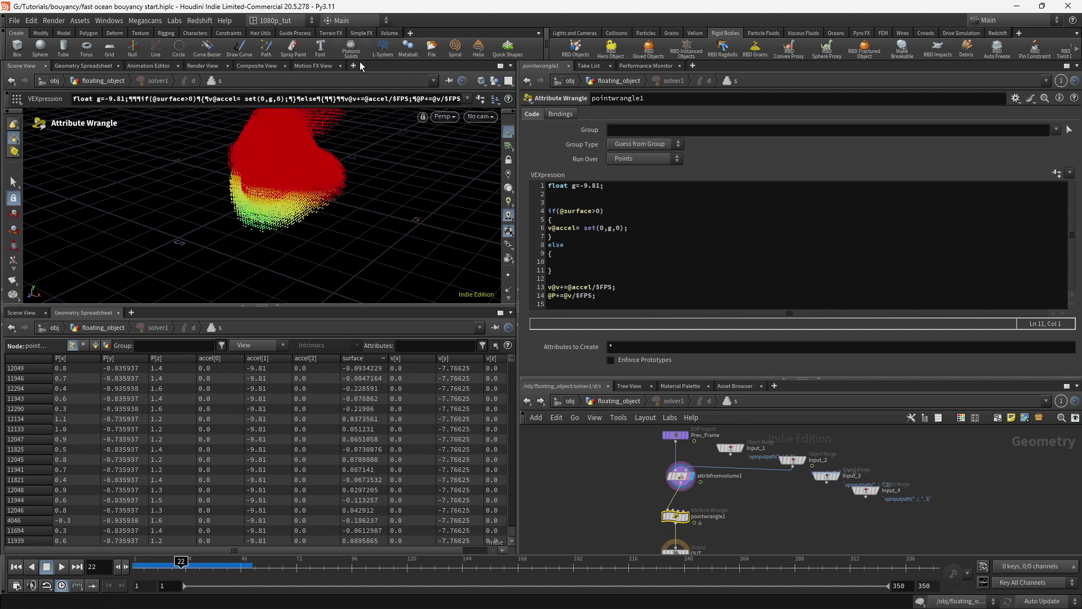
pyautogui.press('Escape')
pyautogui.moveTo(403, 177); pyautogui.dragTo(393, 283)
pyautogui.scroll(-5, 387, 195)
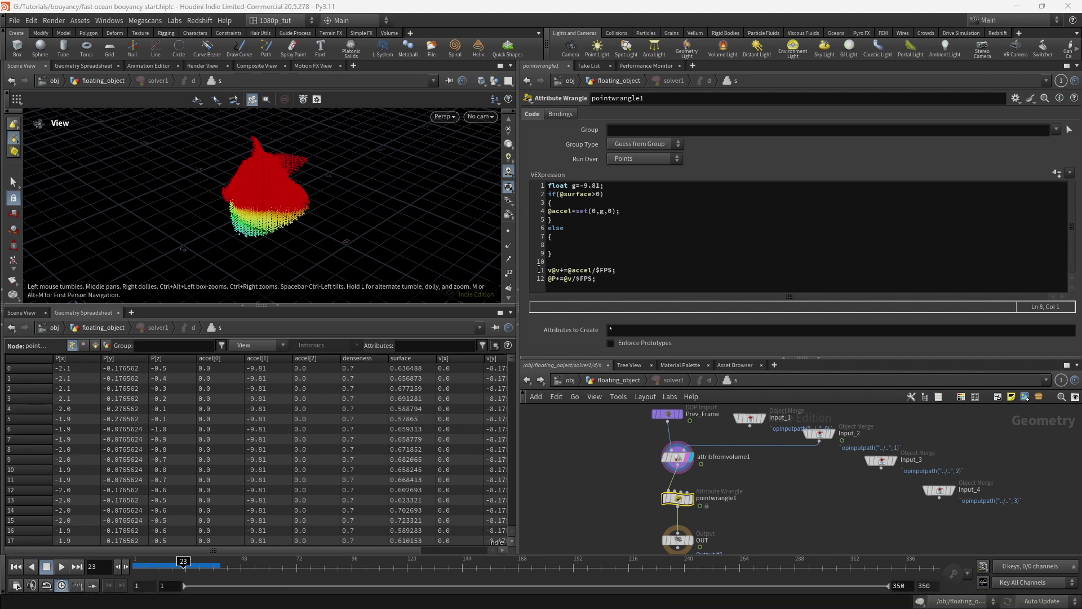
pyautogui.click(557, 246)
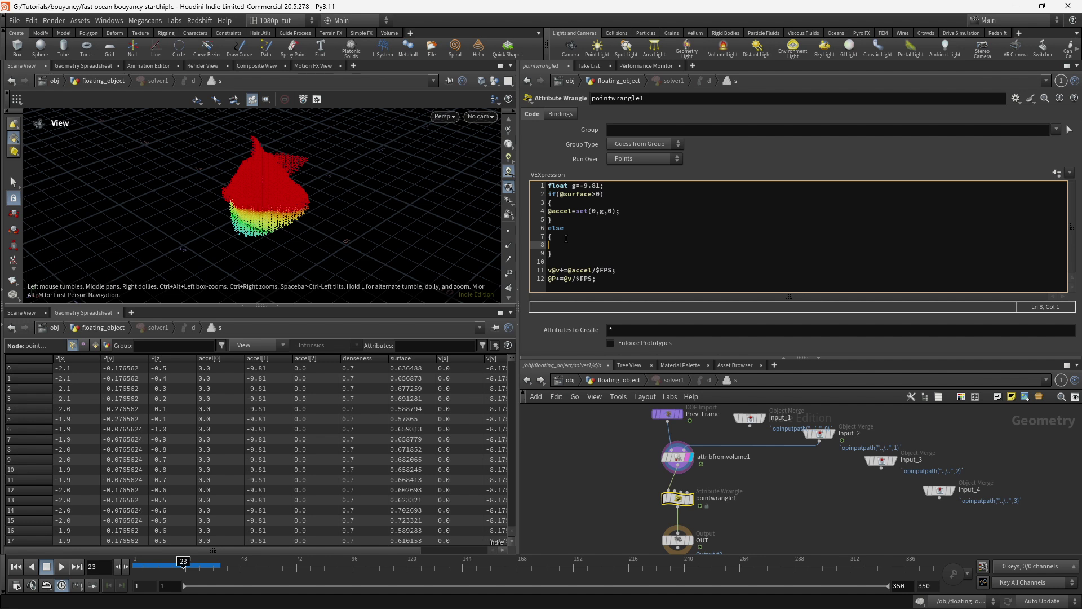
pyautogui.moveTo(628, 213); pyautogui.dragTo(538, 212)
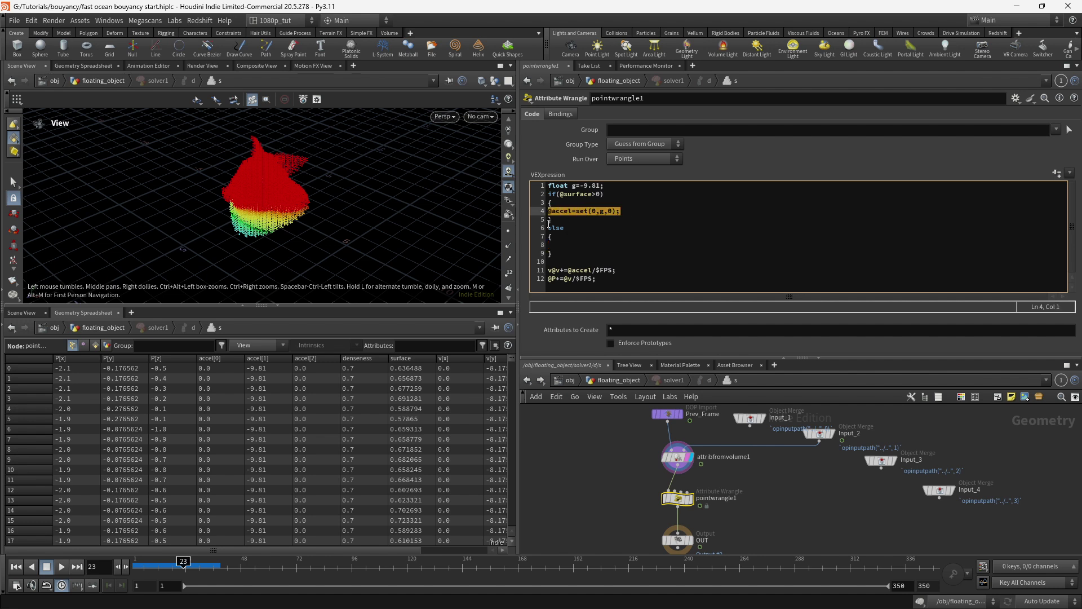
pyautogui.click(554, 245)
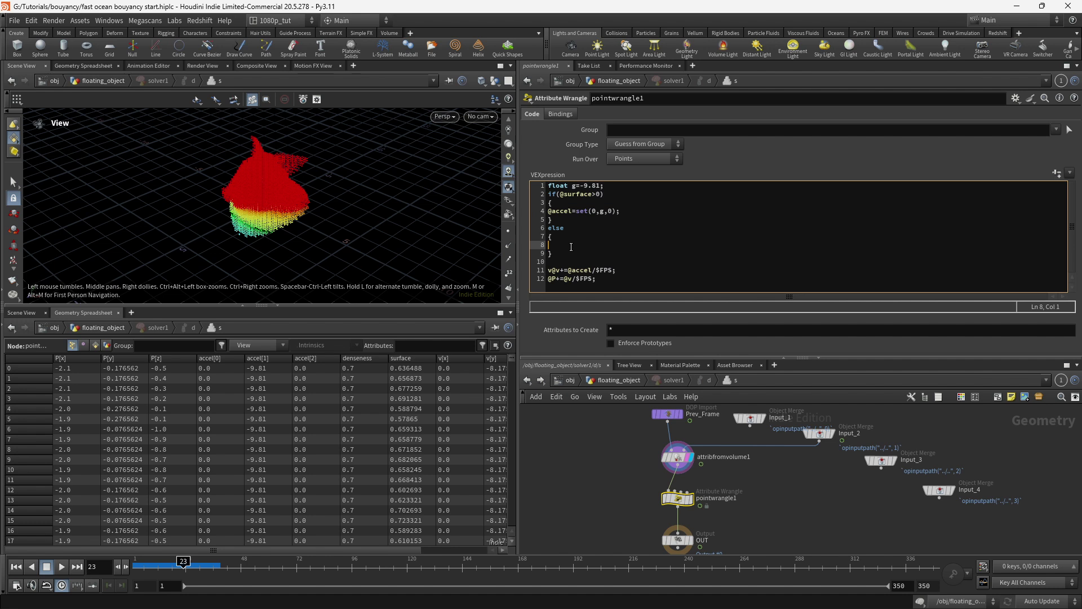
pyautogui.hotkey('ctrl', 'v')
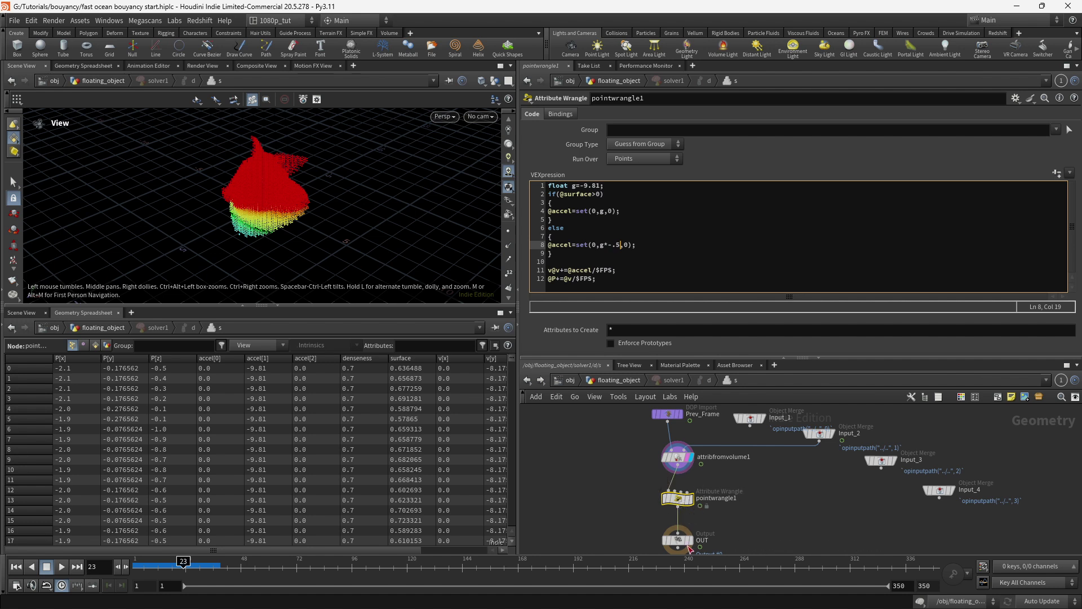
# Step: Select the OUT node and play the simulation from the first frame to check the motion below the water surface
pyautogui.click(678, 537)
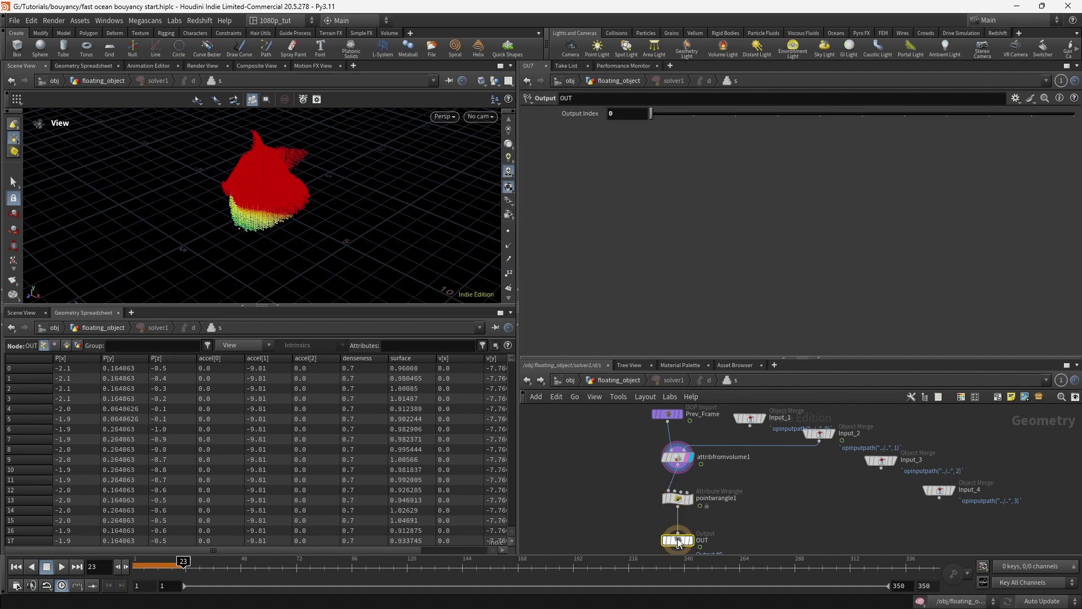
pyautogui.click(17, 567)
pyautogui.click(62, 567)
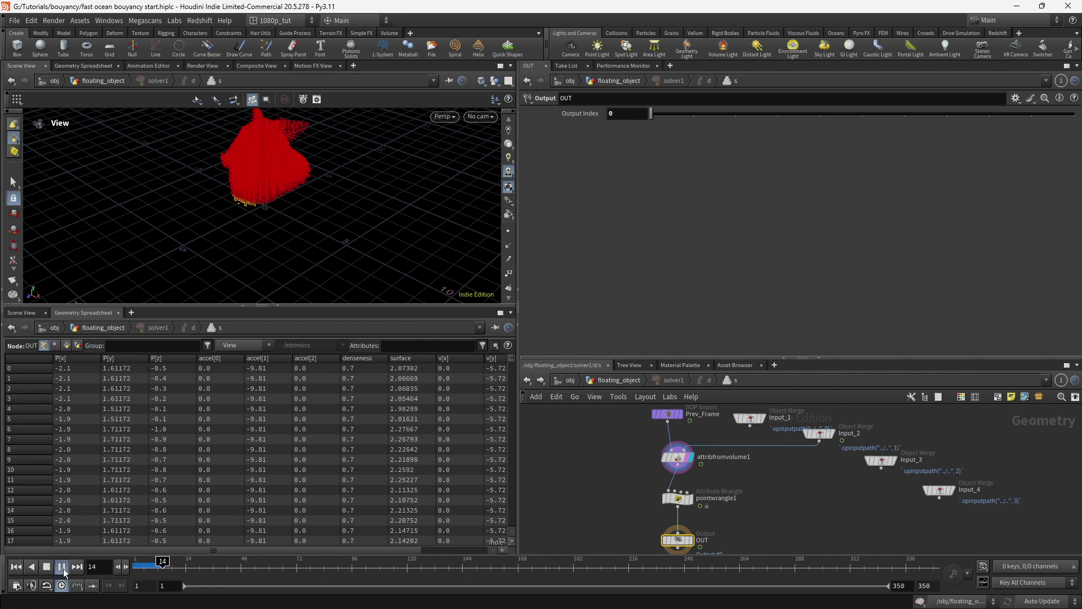
pyautogui.click(62, 567)
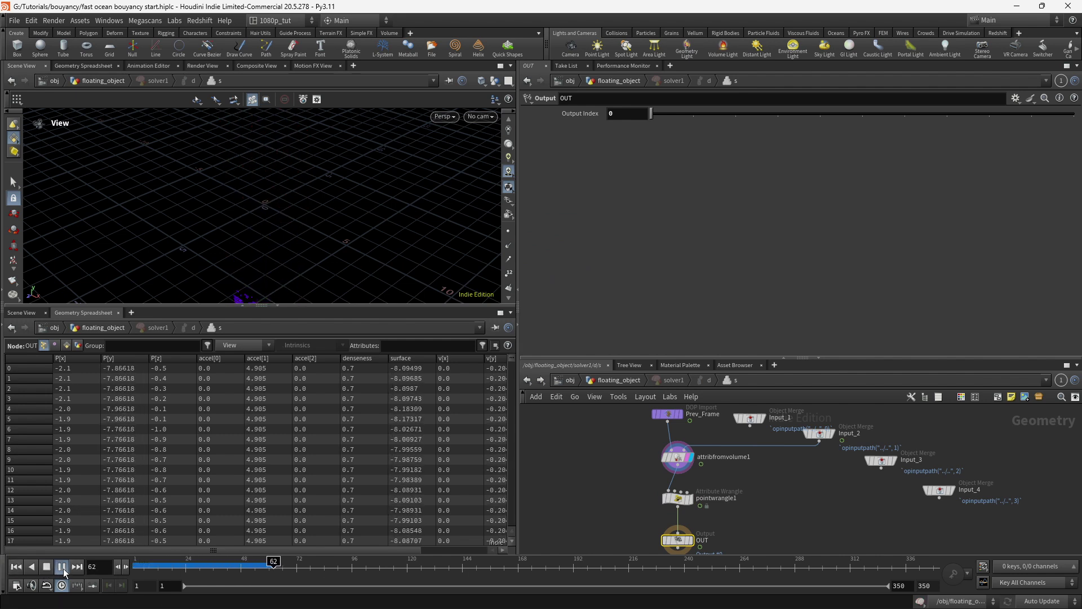
# Step: Replay the simulation from a more distant view to examine how the points bounce, and return the timeline to frame 1
pyautogui.scroll(-4, 309, 266)
pyautogui.moveTo(309, 266); pyautogui.dragTo(324, 111, button='middle')
pyautogui.scroll(2, 364, 216)
pyautogui.moveTo(373, 229); pyautogui.dragTo(389, 226, button='middle')
pyautogui.click(16, 567)
pyautogui.click(62, 567)
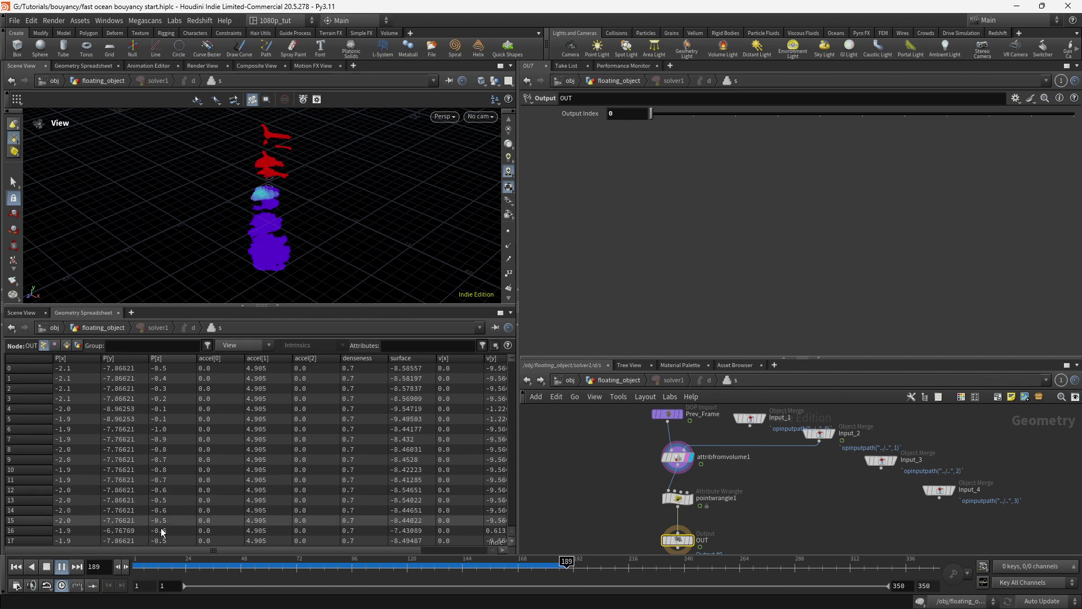
pyautogui.click(44, 569)
pyautogui.moveTo(233, 560); pyautogui.dragTo(135, 560)
# Step: Reposition the pointwrangle1 and OUT nodes to open up space between them in the network
pyautogui.moveTo(778, 528); pyautogui.dragTo(796, 514, button='middle')
pyautogui.scroll(-1, 789, 524)
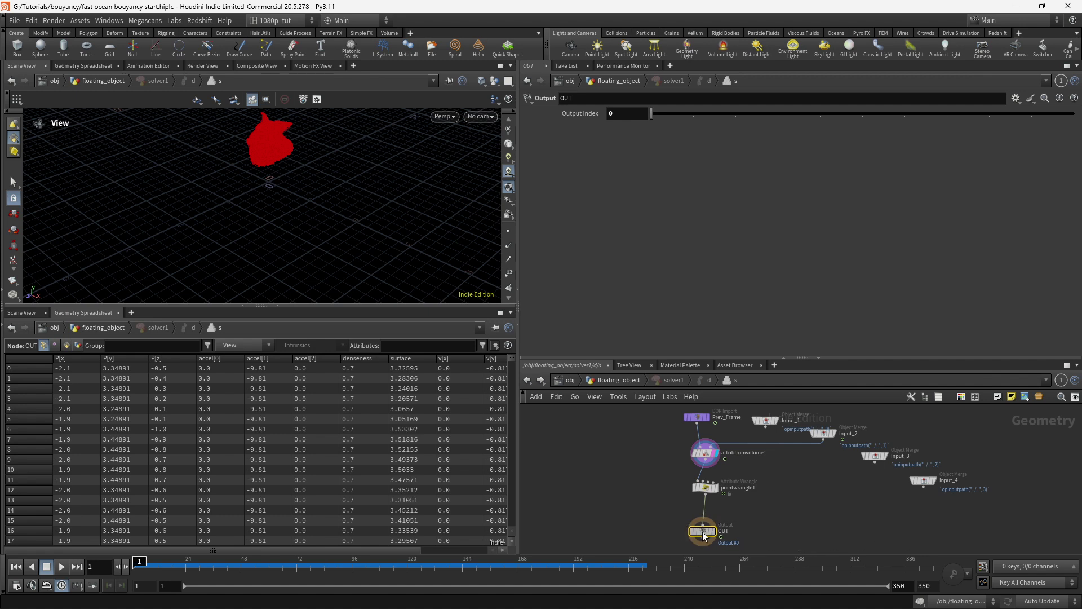
pyautogui.moveTo(705, 524); pyautogui.dragTo(705, 531)
pyautogui.moveTo(707, 478)
pyautogui.mouseDown()
pyautogui.moveTo(707, 488)
pyautogui.moveTo(707, 479)
pyautogui.mouseUp()
pyautogui.moveTo(706, 527)
pyautogui.mouseDown()
pyautogui.moveTo(705, 519)
pyautogui.moveTo(708, 535)
pyautogui.mouseUp()
pyautogui.moveTo(706, 480); pyautogui.dragTo(707, 484)
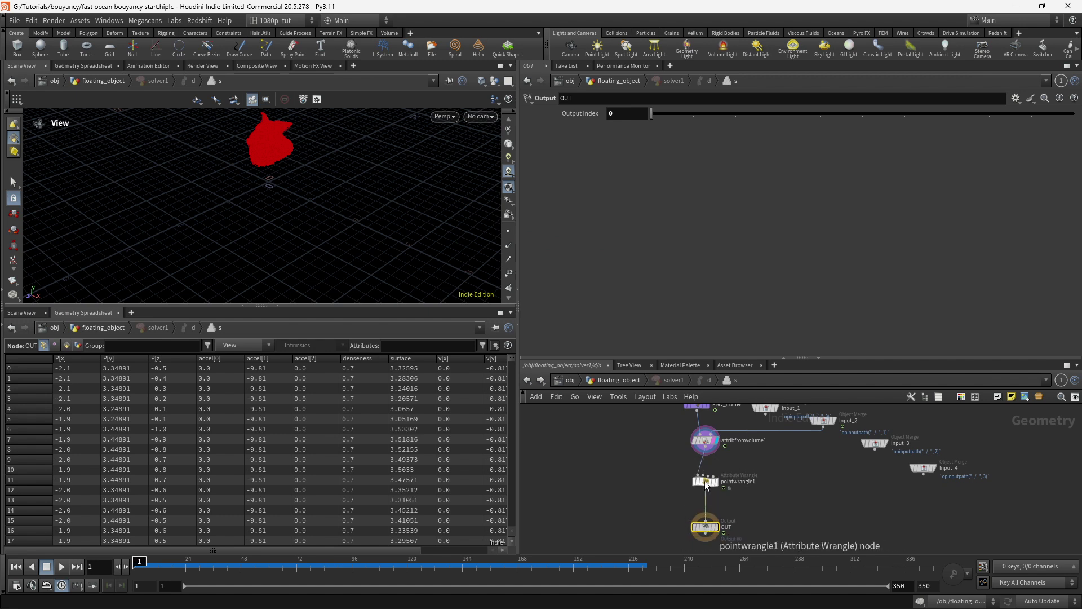
pyautogui.click(706, 484)
pyautogui.scroll(-2, 816, 471)
pyautogui.scroll(2, 817, 493)
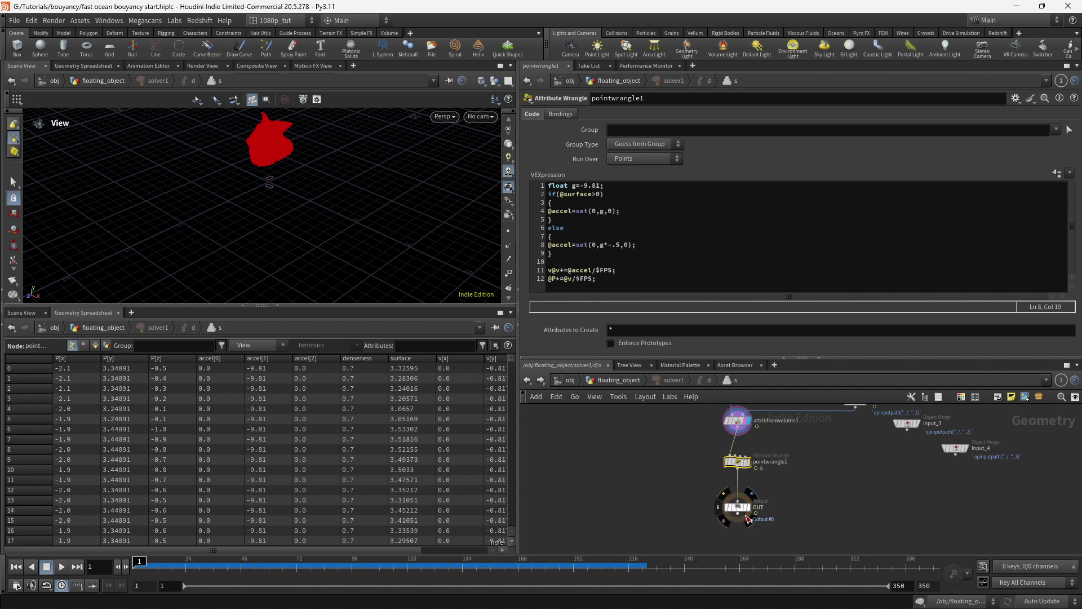
pyautogui.moveTo(740, 512); pyautogui.dragTo(723, 535)
pyautogui.scroll(-2, 757, 528)
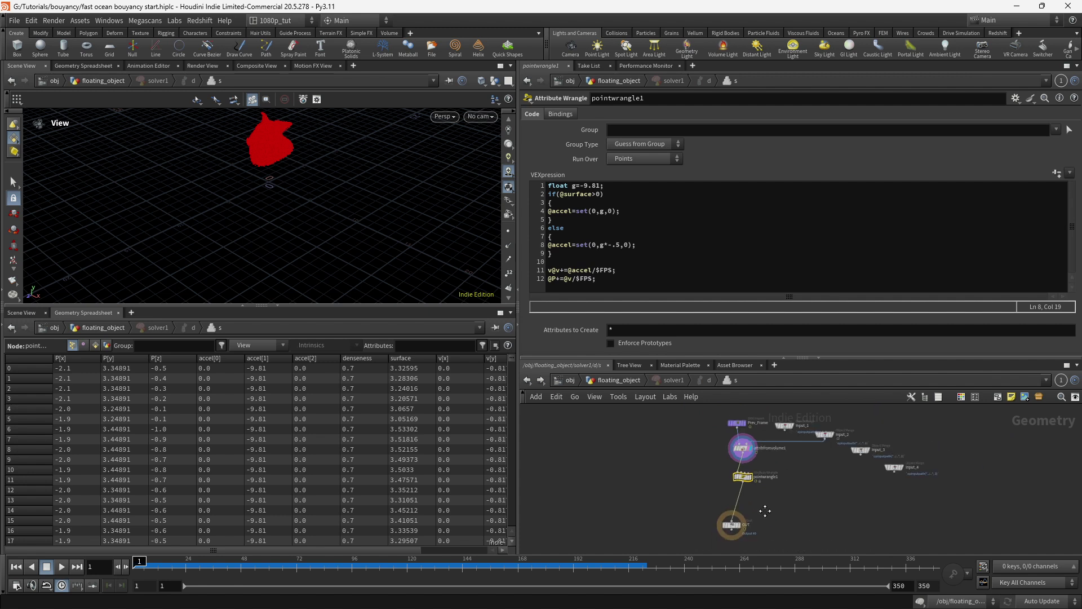
# Step: Add an Extract Transform node and place it just below pointwrangle1
pyautogui.press('Tab')
pyautogui.write('extrac')
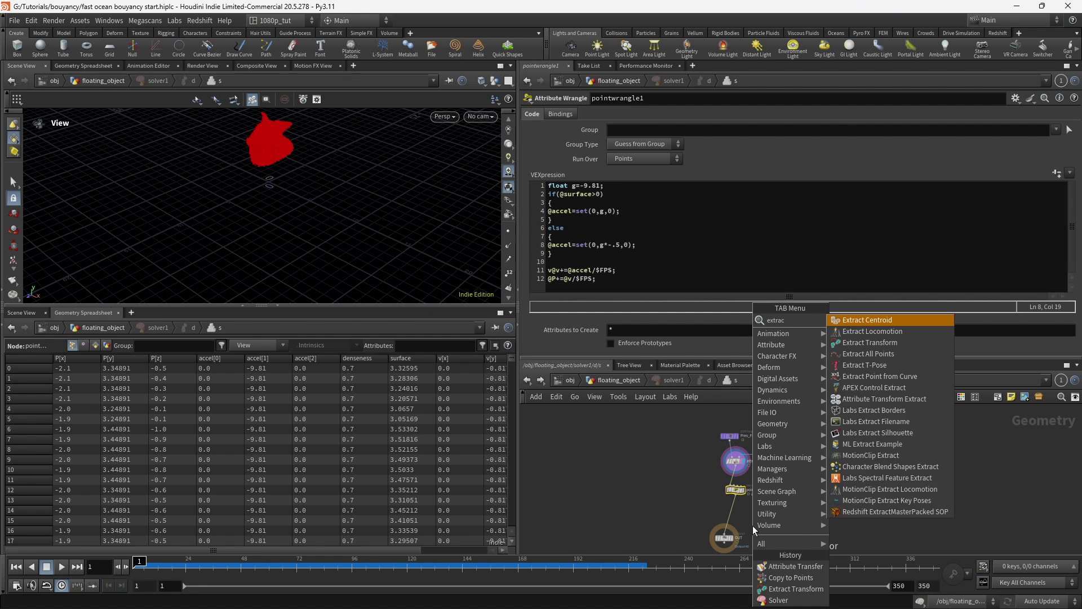
pyautogui.press('Down')
pyautogui.press('Down')
pyautogui.press('Down')
pyautogui.press('Up')
pyautogui.press('Return')
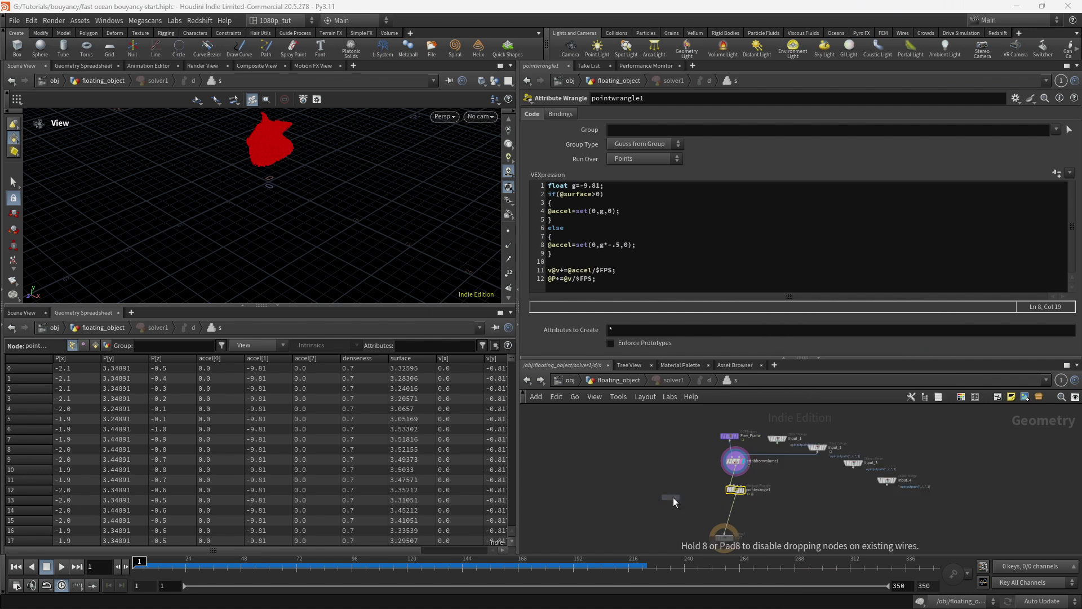
pyautogui.click(673, 497)
pyautogui.scroll(4, 682, 484)
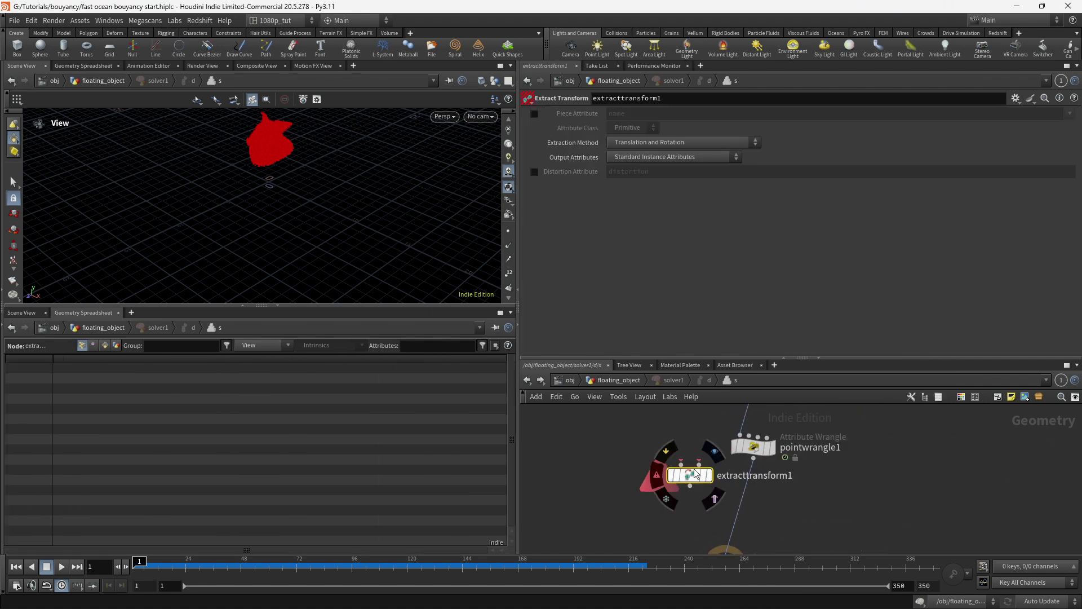
pyautogui.moveTo(696, 473); pyautogui.dragTo(724, 487)
pyautogui.scroll(-5, 724, 487)
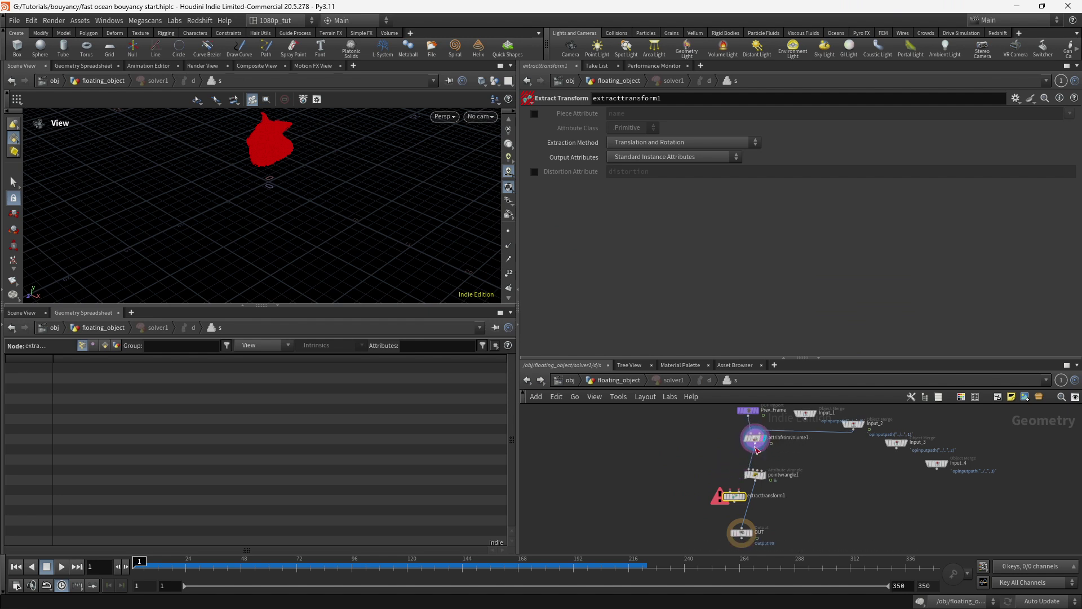
# Step: Wire attribfromvolume1 into the first input of extracttransform1 and pointwrangle1 into its second input
pyautogui.click(734, 489)
pyautogui.click(757, 482)
pyautogui.click(757, 481)
pyautogui.click(739, 493)
# Step: Move the OUT node lower and add a Copy to Points node below extracttransform1
pyautogui.moveTo(785, 523); pyautogui.dragTo(788, 468, button='middle')
pyautogui.moveTo(743, 478); pyautogui.dragTo(727, 521)
pyautogui.press('Tab')
pyautogui.write('cop')
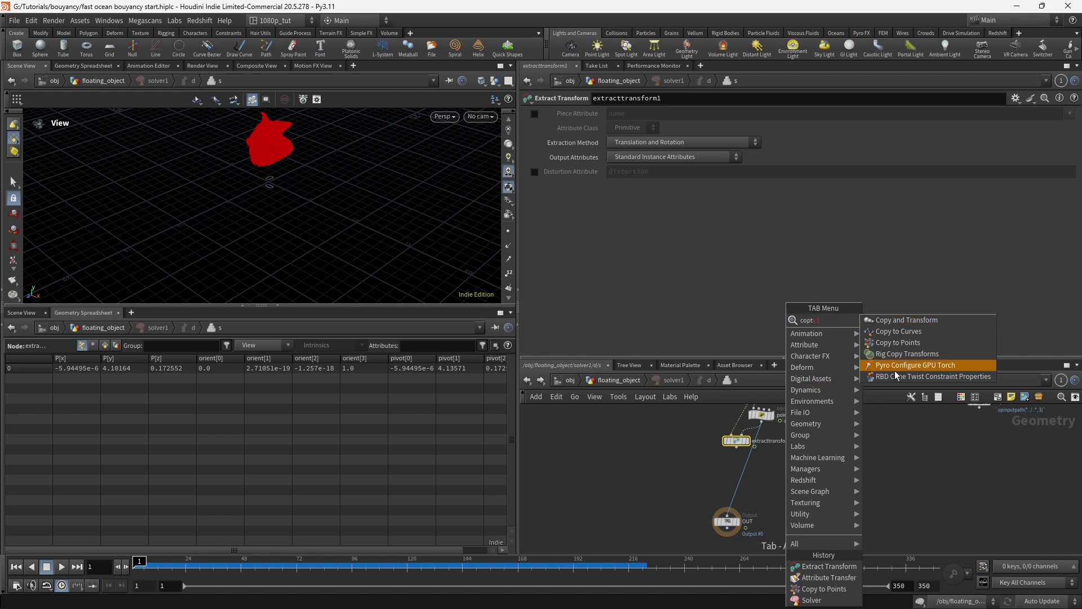
pyautogui.click(906, 345)
pyautogui.click(736, 471)
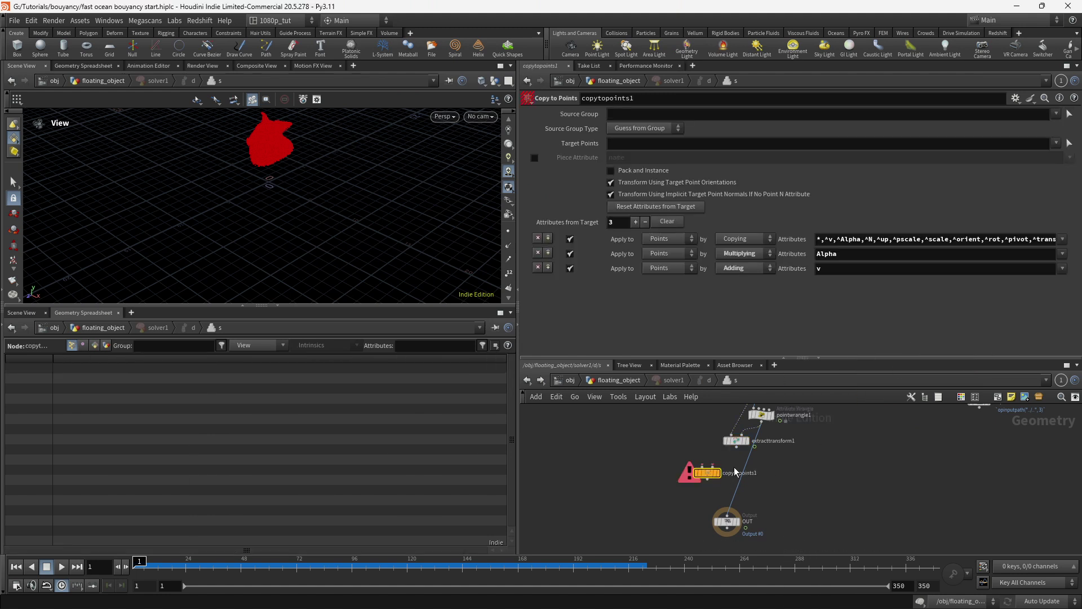
# Step: Wire attribfromvolume1 and extracttransform1 into the Copy to Points inputs, feed its output into OUT, and display OUT
pyautogui.scroll(-3, 683, 506)
pyautogui.moveTo(683, 505); pyautogui.dragTo(682, 535, button='middle')
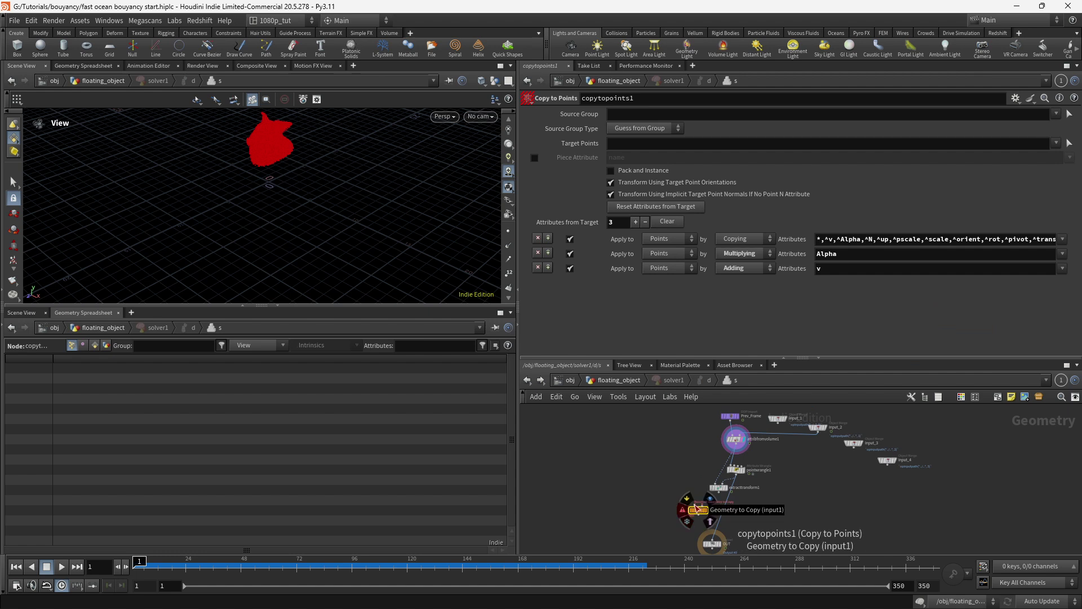
pyautogui.moveTo(699, 509); pyautogui.dragTo(703, 547)
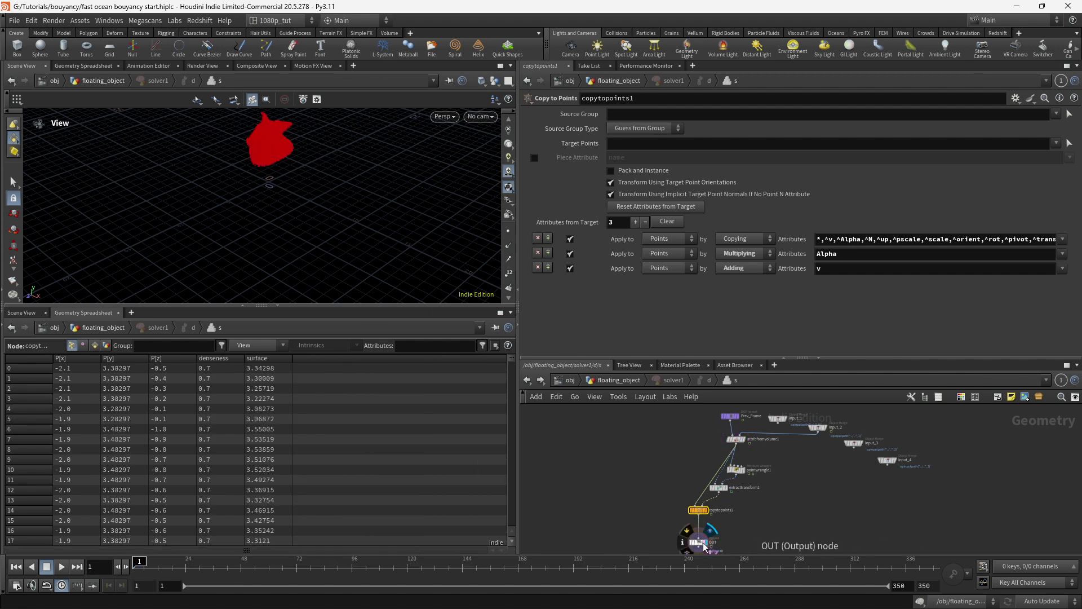
pyautogui.click(703, 544)
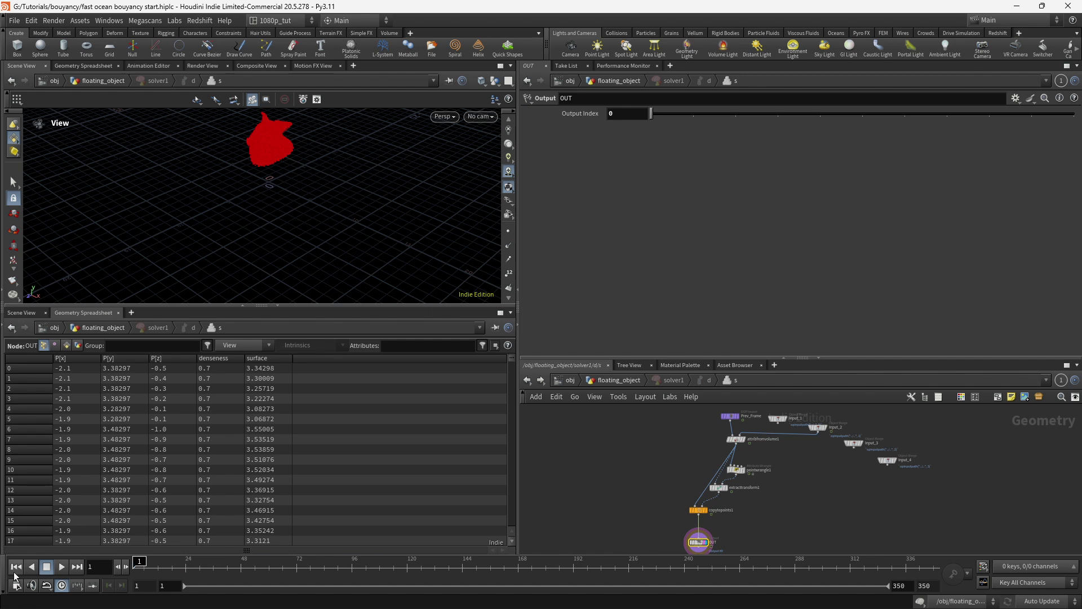
# Step: Play the simulation to check how the pig head floats as one rigid object, stopping at frame 32
pyautogui.click(64, 568)
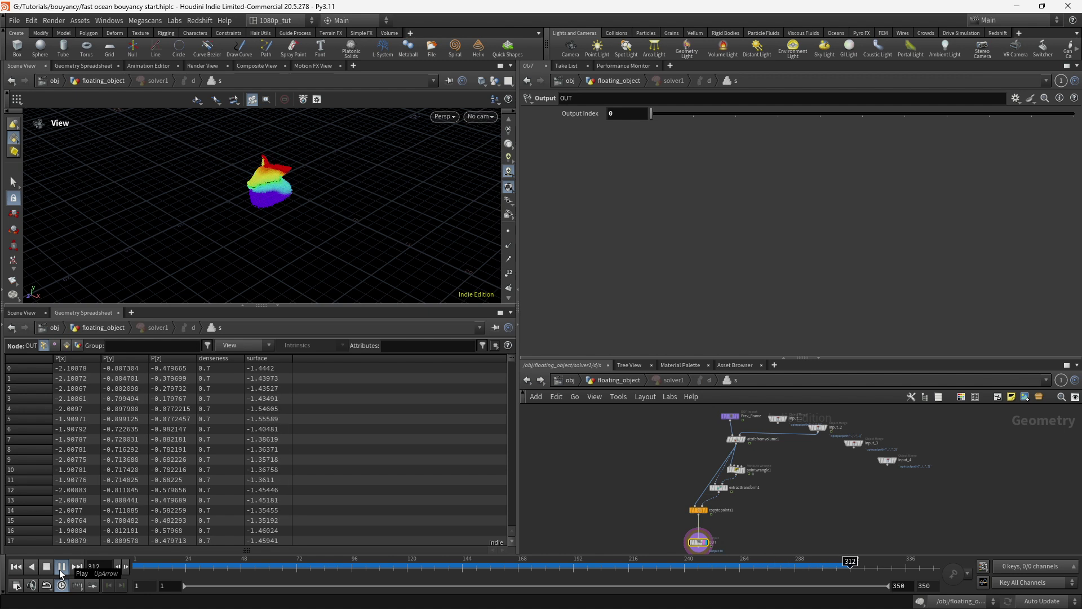
pyautogui.click(44, 570)
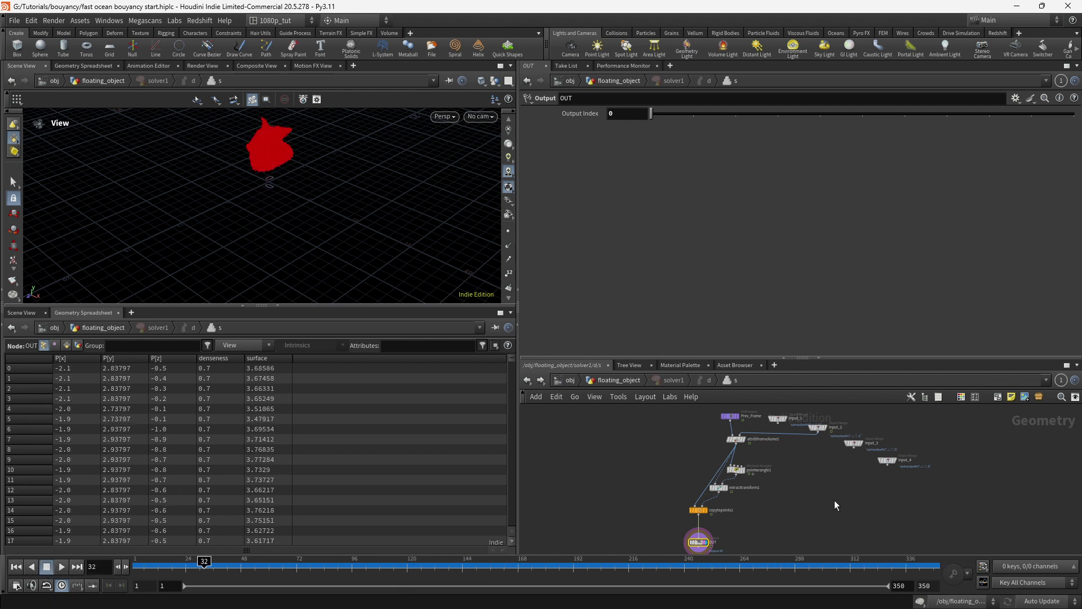
pyautogui.scroll(-2, 747, 521)
pyautogui.moveTo(748, 521); pyautogui.dragTo(732, 501, button='middle')
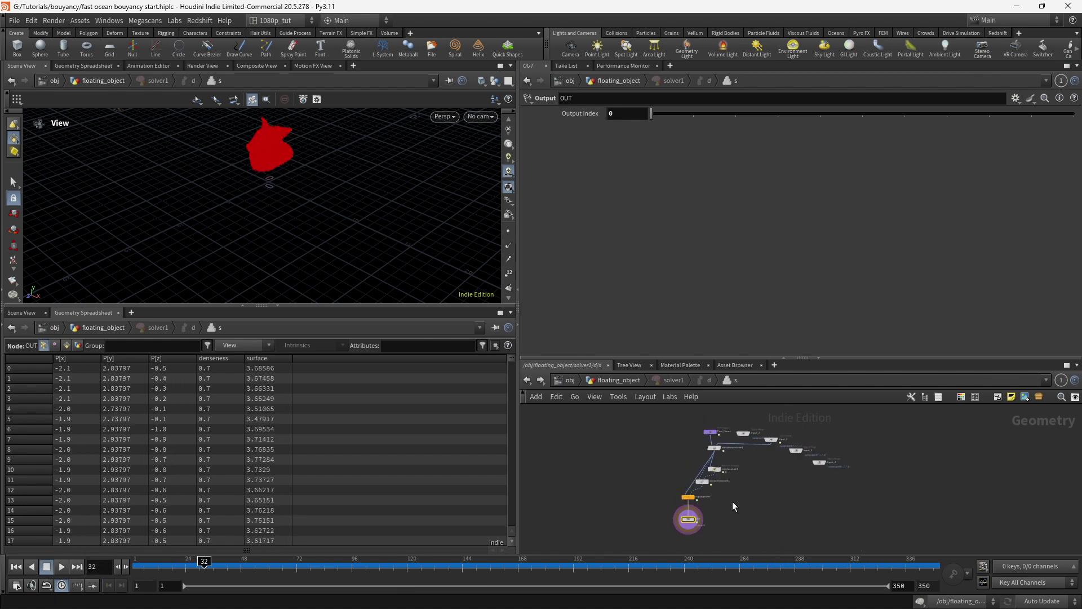
pyautogui.scroll(4, 724, 506)
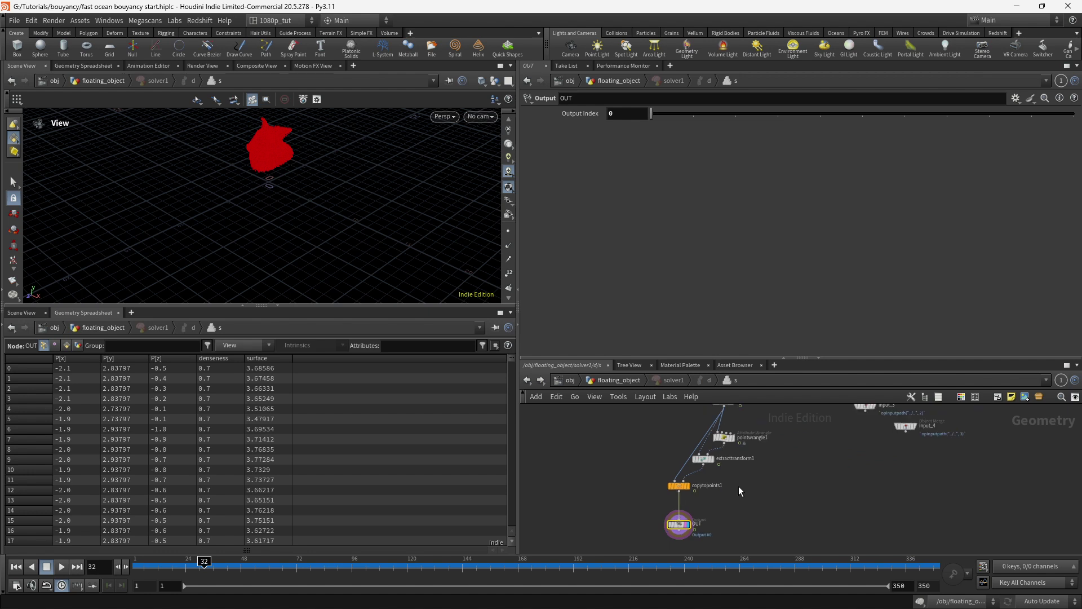
# Step: Compare the spreadsheet attributes of pointwrangle1, Prev_Frame and extracttransform1 at frame 32
pyautogui.click(711, 450)
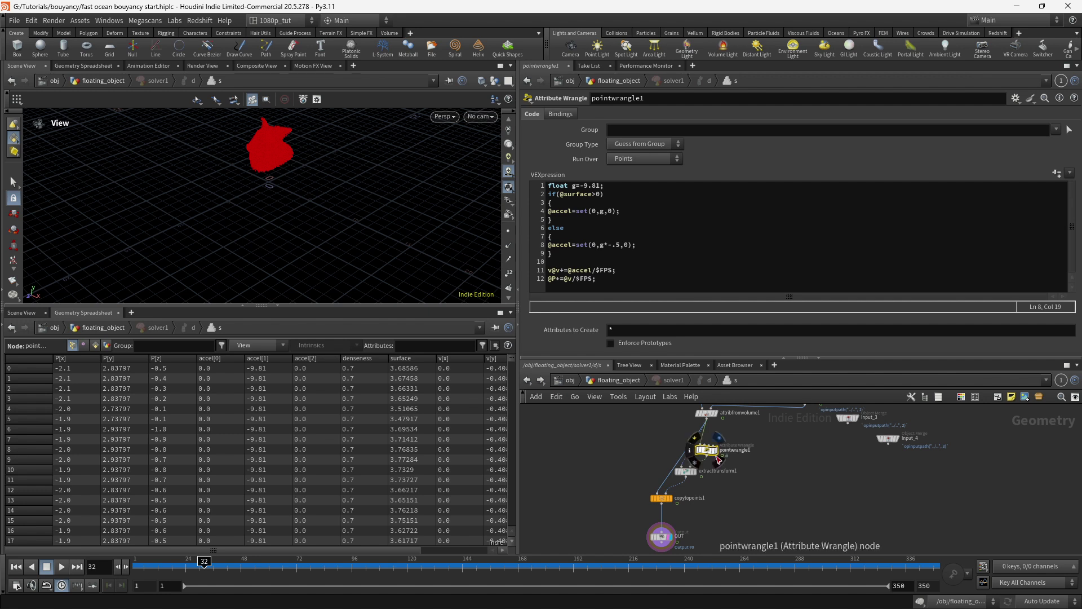
pyautogui.moveTo(756, 487); pyautogui.dragTo(730, 445, button='middle')
pyautogui.click(665, 441)
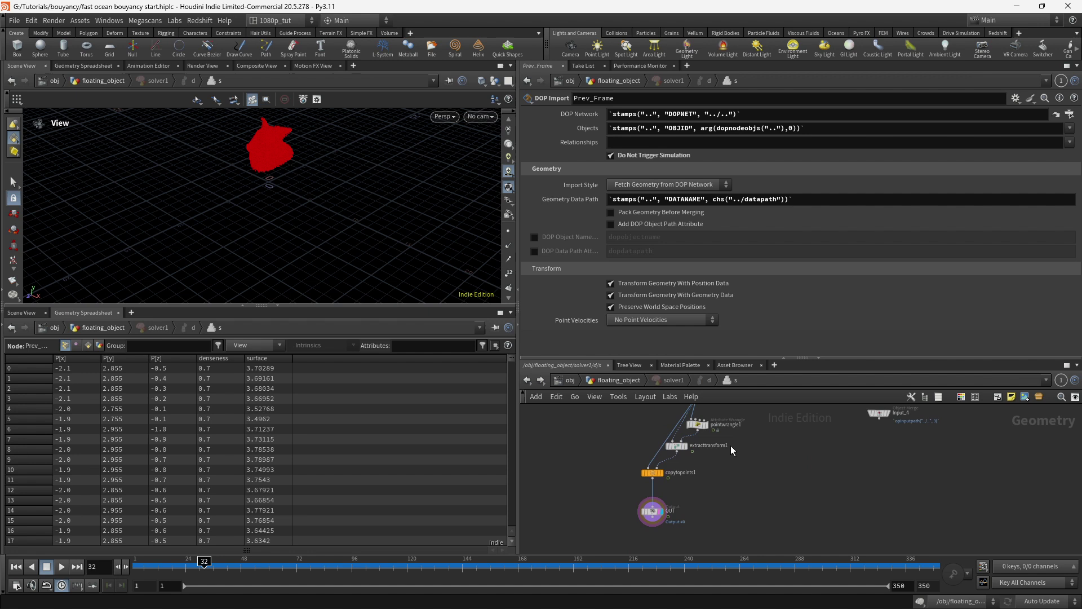
pyautogui.click(701, 425)
pyautogui.scroll(3, 705, 488)
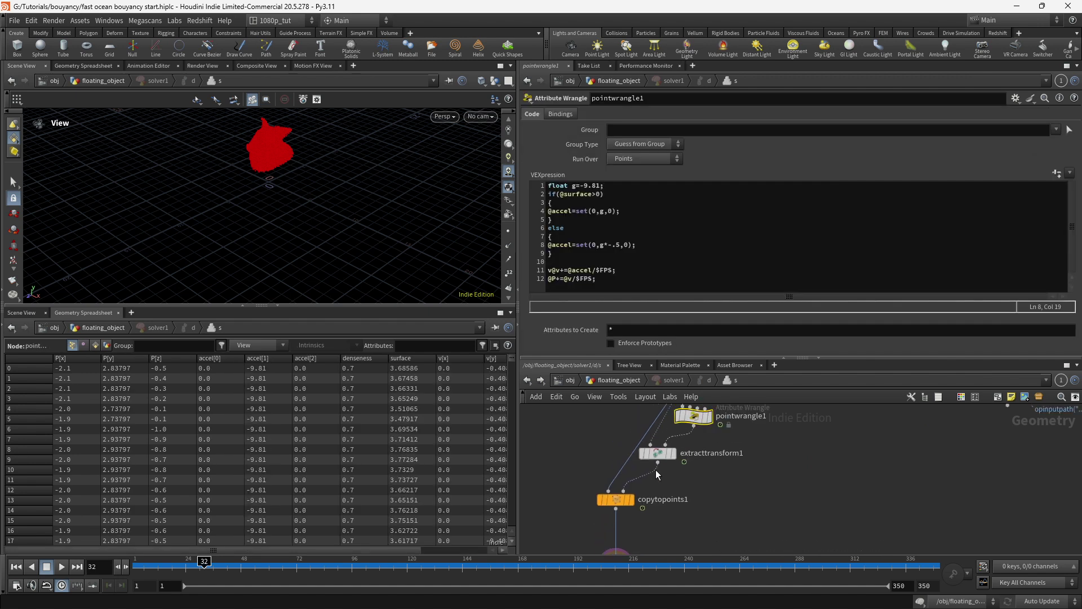
pyautogui.click(659, 454)
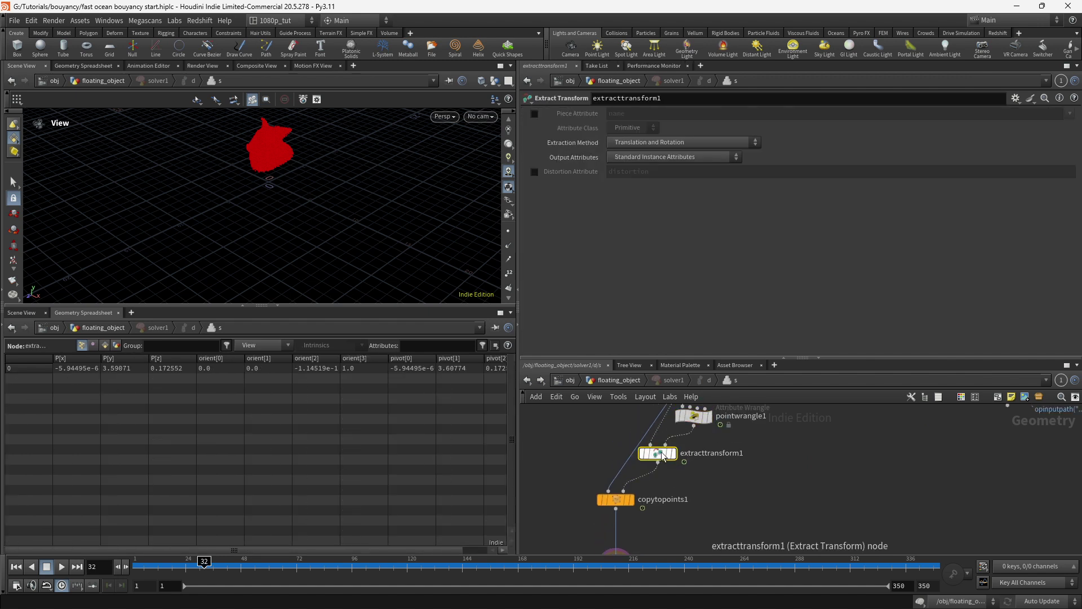
pyautogui.moveTo(198, 551); pyautogui.dragTo(302, 551)
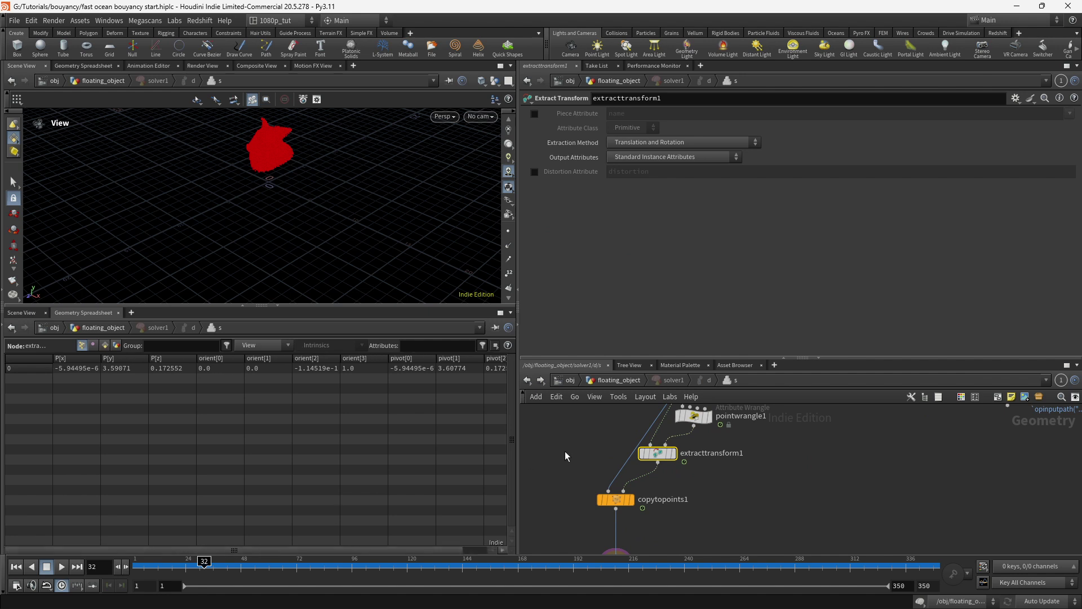
pyautogui.click(695, 411)
pyautogui.moveTo(698, 418); pyautogui.dragTo(698, 449, button='middle')
pyautogui.moveTo(698, 450)
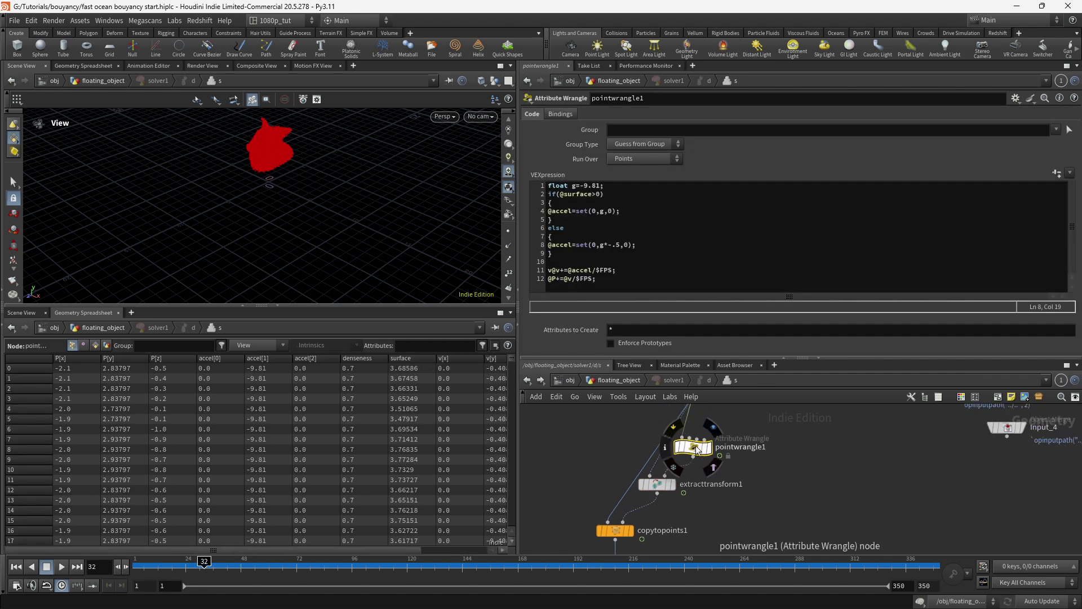
# Step: Display extracttransform1 and copytopoints1 in turn to compare the extracted transform point with the copied pig head points
pyautogui.click(674, 488)
pyautogui.click(673, 484)
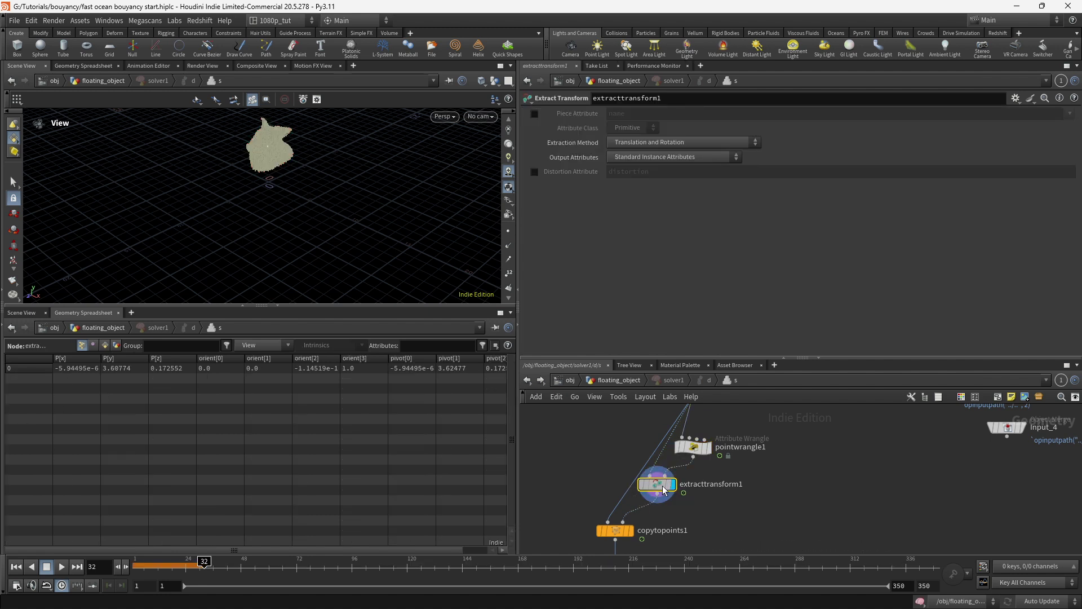
pyautogui.moveTo(672, 488)
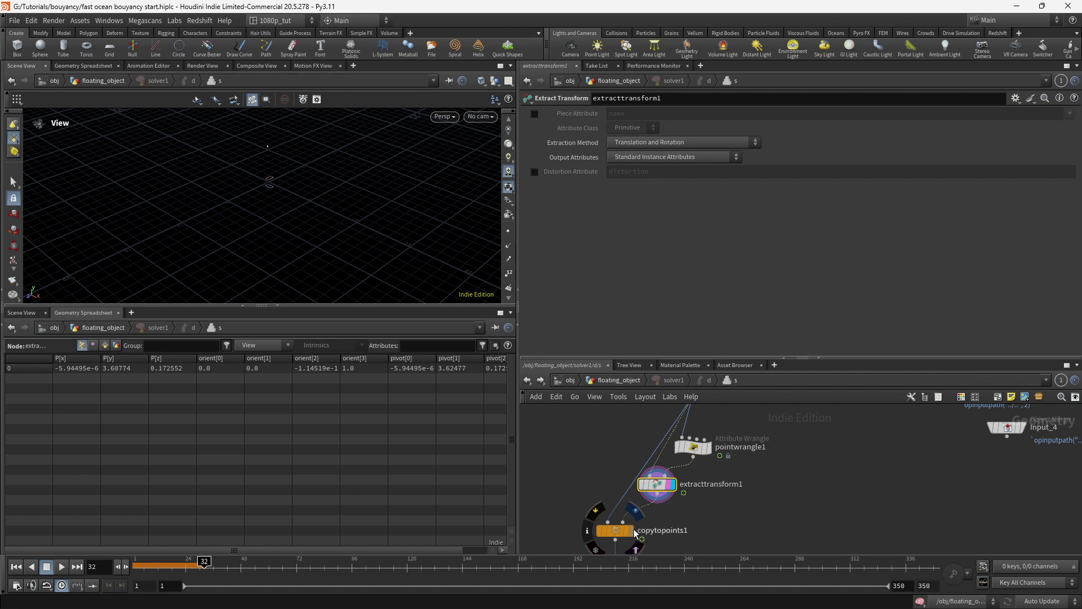
pyautogui.click(631, 531)
pyautogui.click(631, 531)
pyautogui.moveTo(631, 531); pyautogui.dragTo(625, 529)
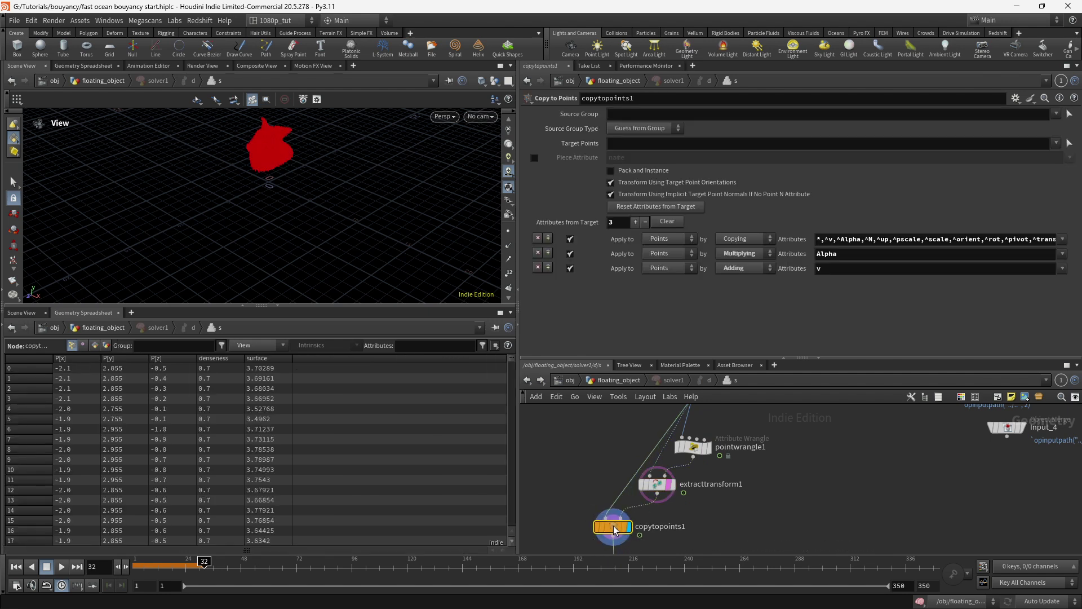
pyautogui.click(666, 489)
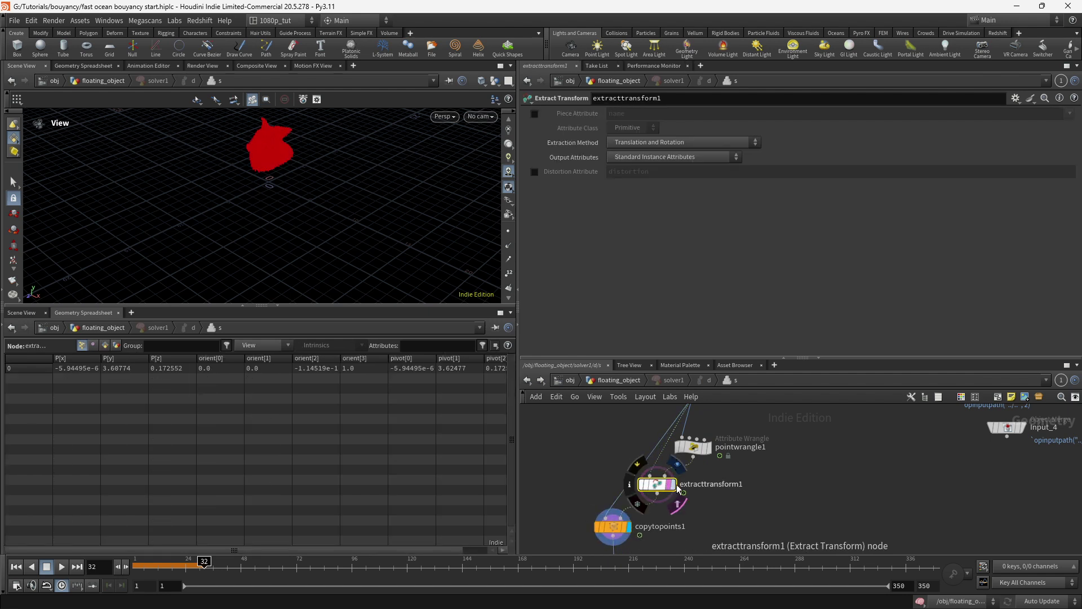
# Step: Insert an Attribute Transfer node between copytopoints1 and OUT, and wire pointwrangle1 into its second input
pyautogui.click(671, 486)
pyautogui.scroll(-5, 702, 541)
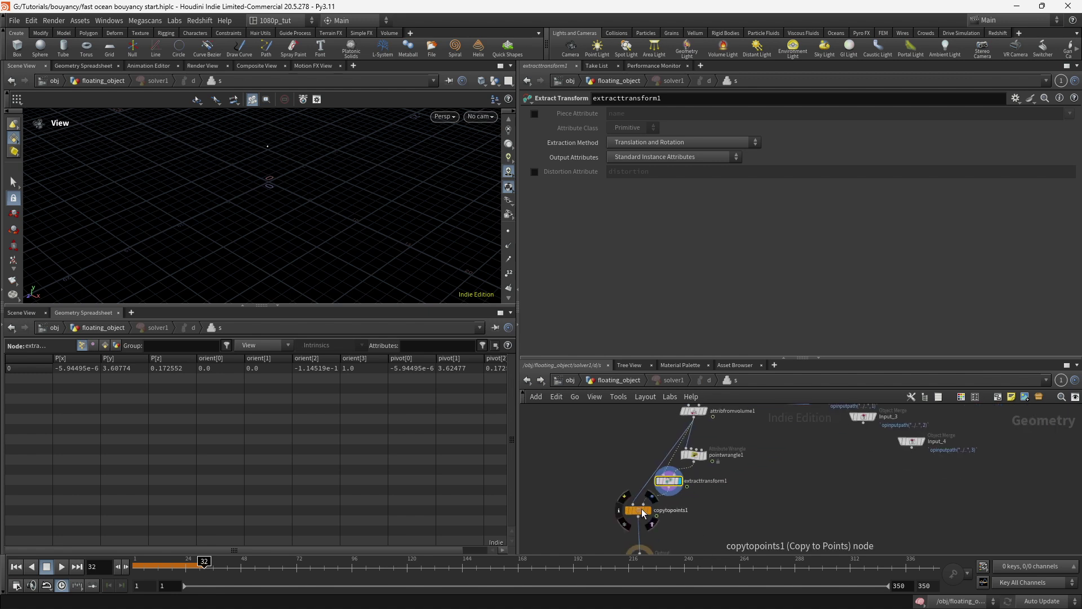
pyautogui.press('Tab')
pyautogui.write('a')
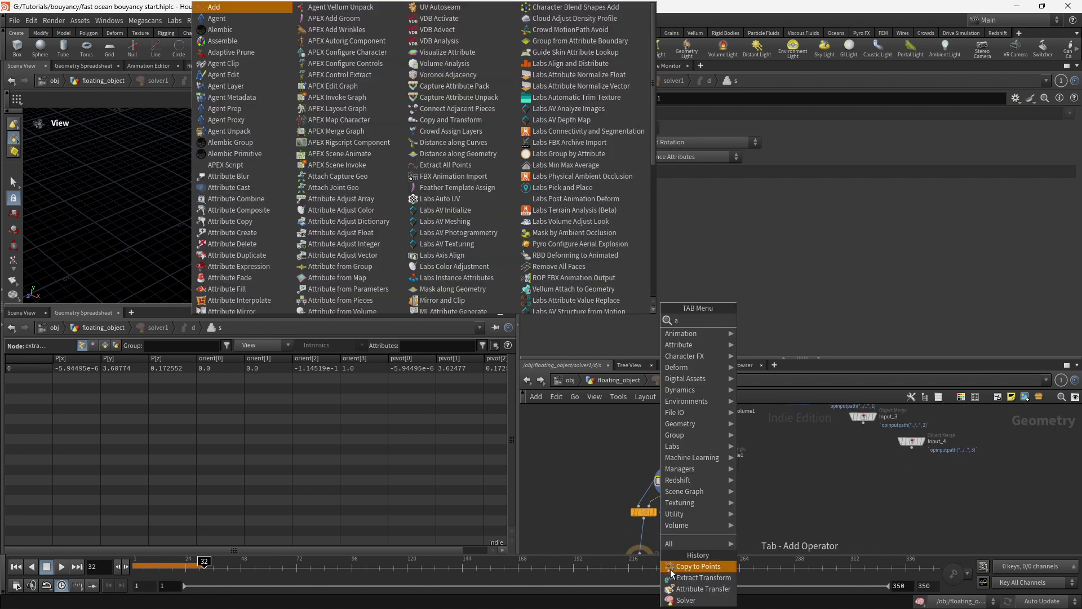
pyautogui.write('tt tr')
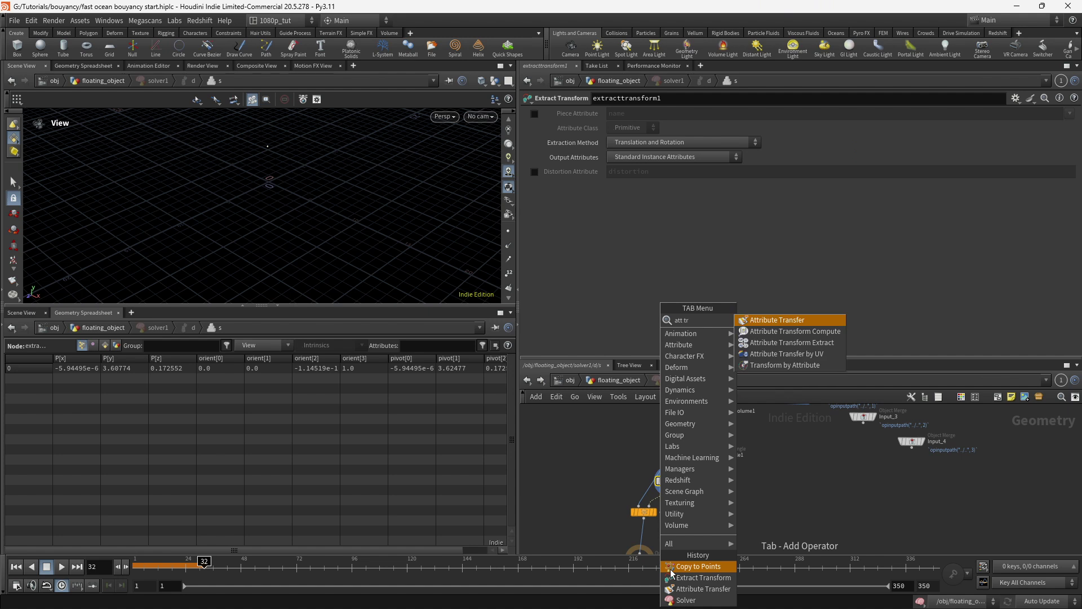
pyautogui.click(782, 320)
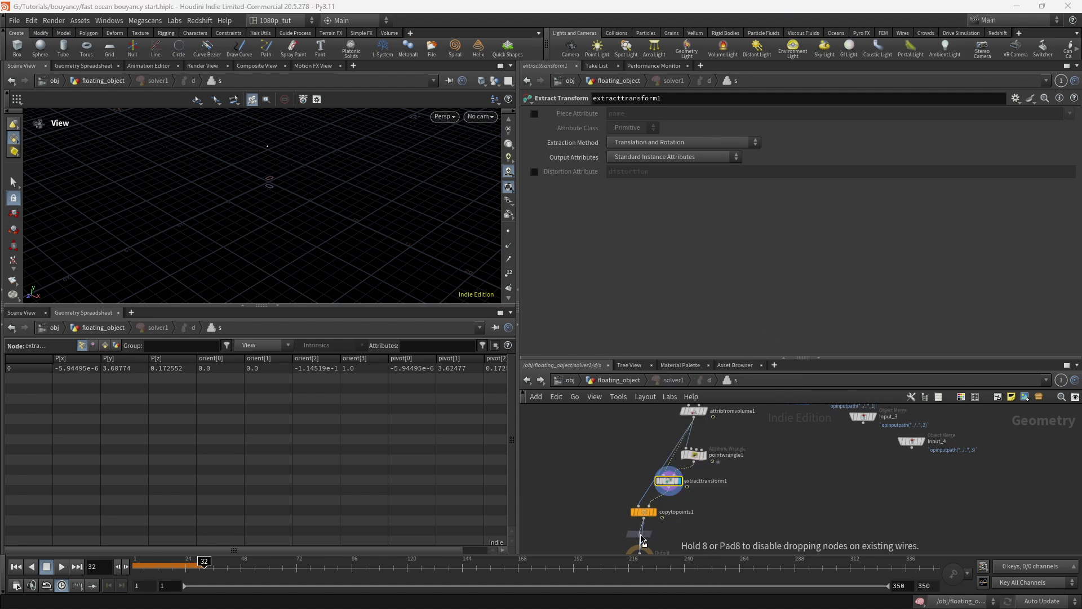
pyautogui.click(644, 540)
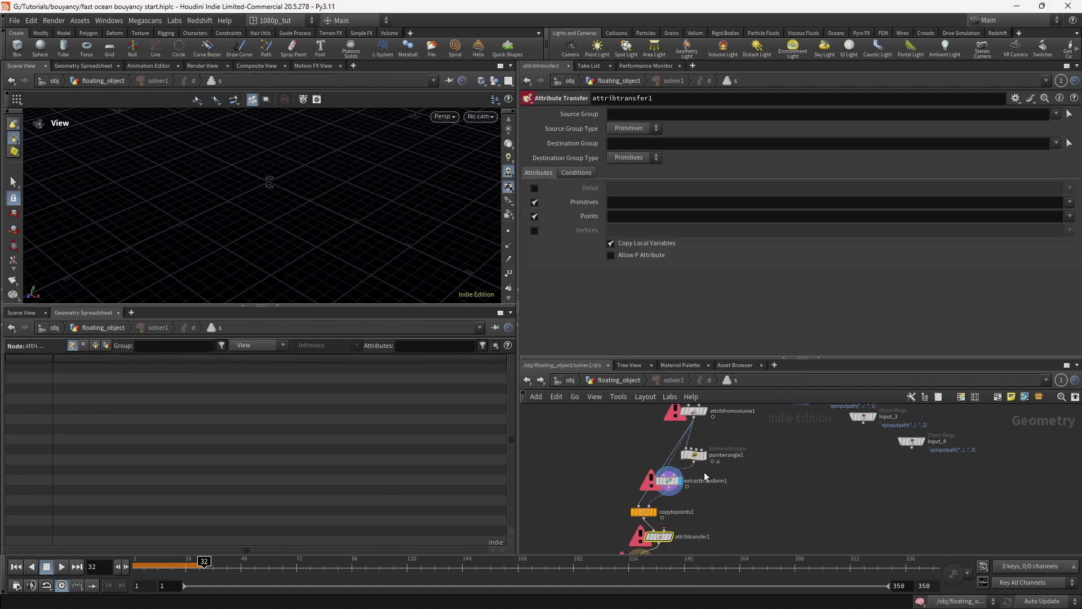
pyautogui.moveTo(712, 461); pyautogui.dragTo(667, 530)
pyautogui.moveTo(734, 546); pyautogui.dragTo(743, 496, button='middle')
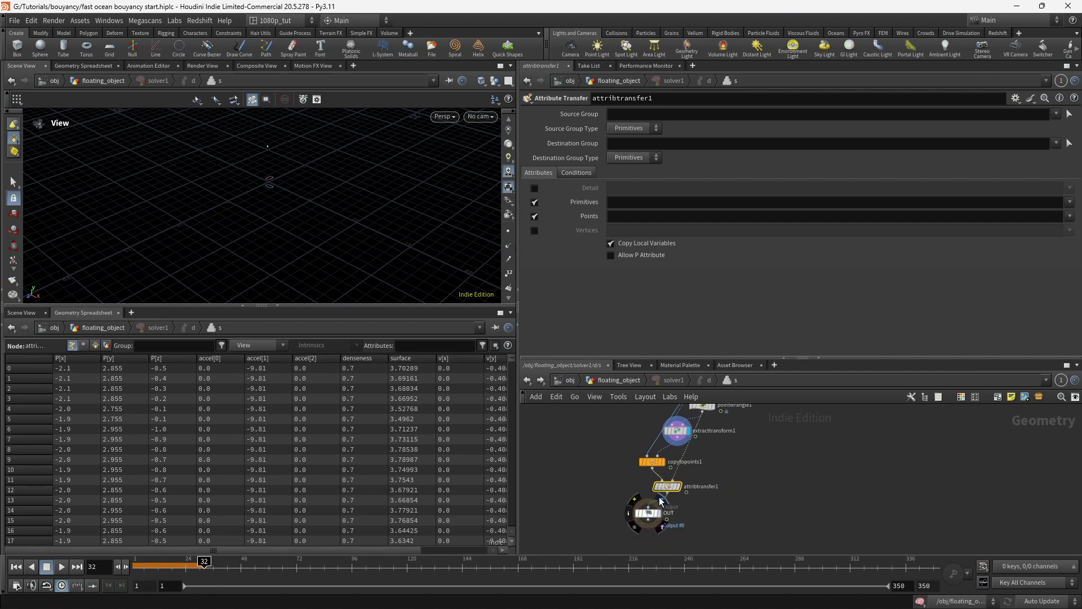
# Step: Set attribtransfer1 to transfer only the point attribute v, with primitive attributes turned off
pyautogui.click(535, 202)
pyautogui.click(534, 216)
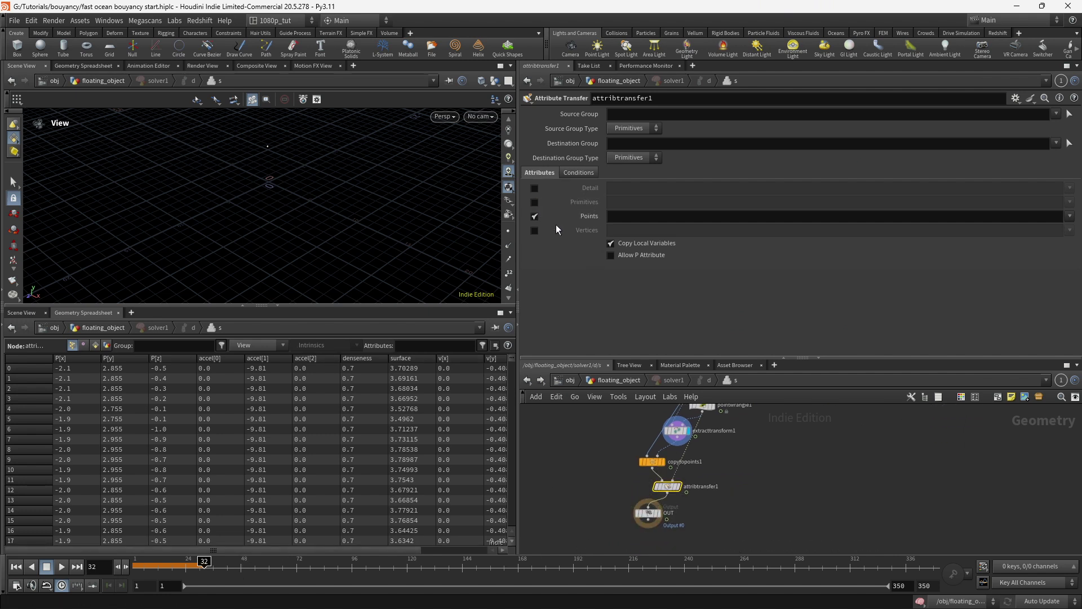
pyautogui.write('v')
pyautogui.press('Return')
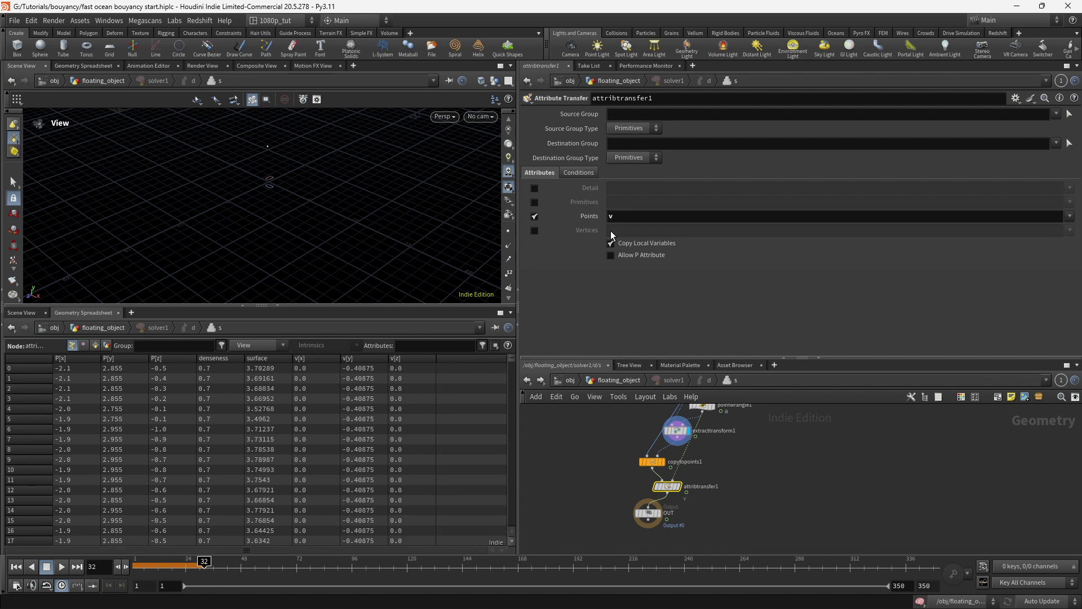
# Step: Scrub through the simulation, return to frame 1 and display the OUT node
pyautogui.click(138, 572)
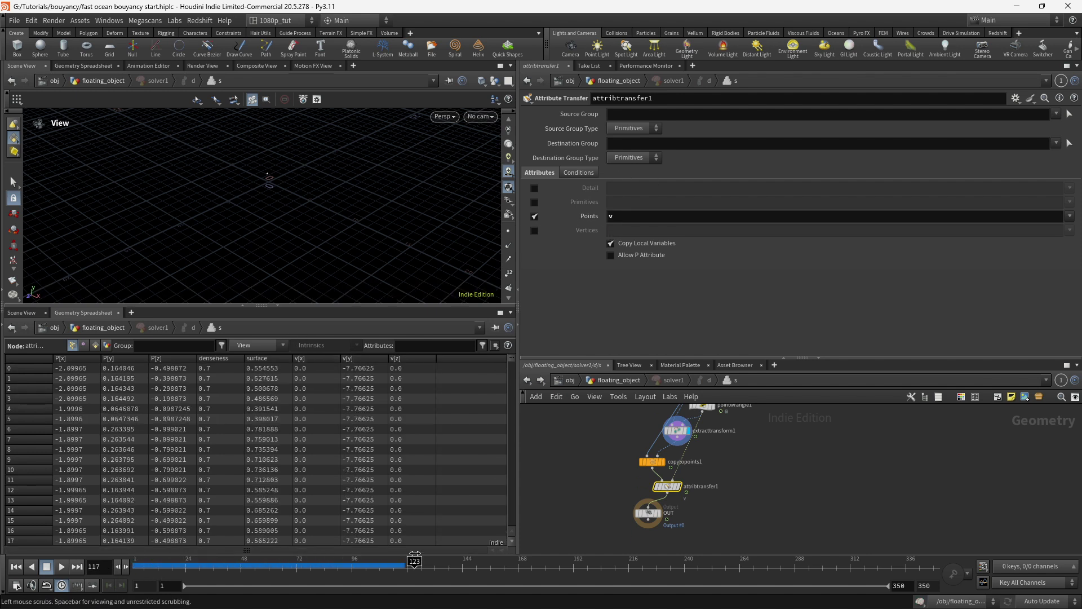
pyautogui.click(15, 566)
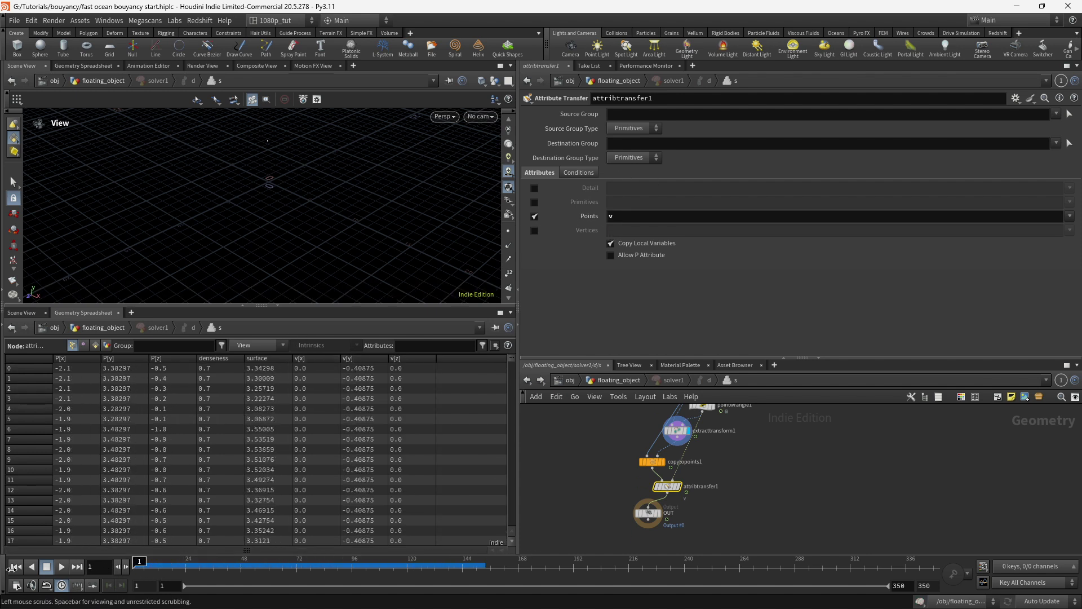
pyautogui.click(649, 514)
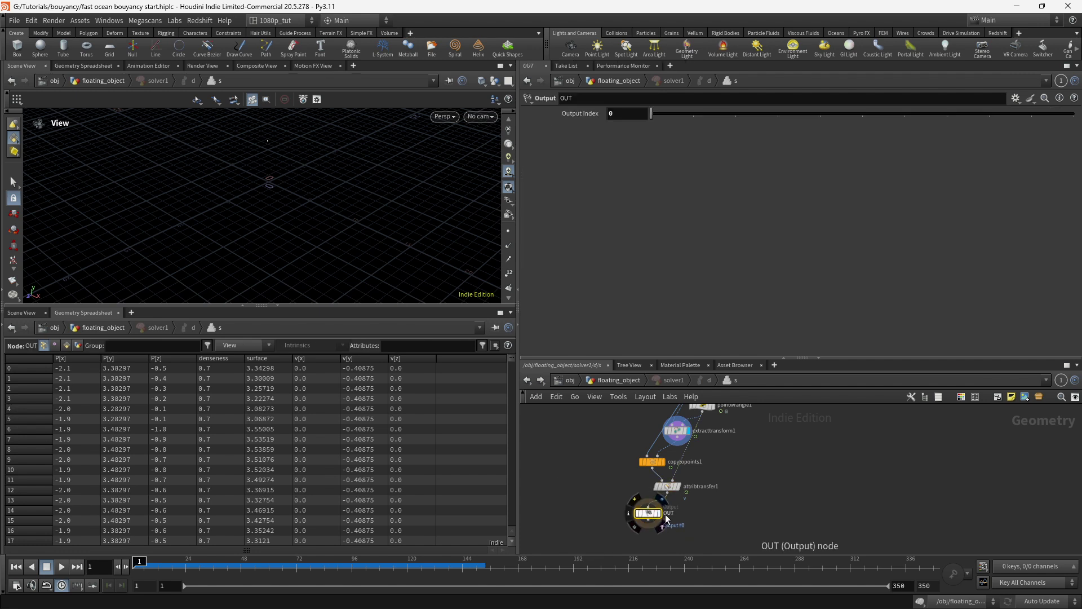
pyautogui.click(664, 518)
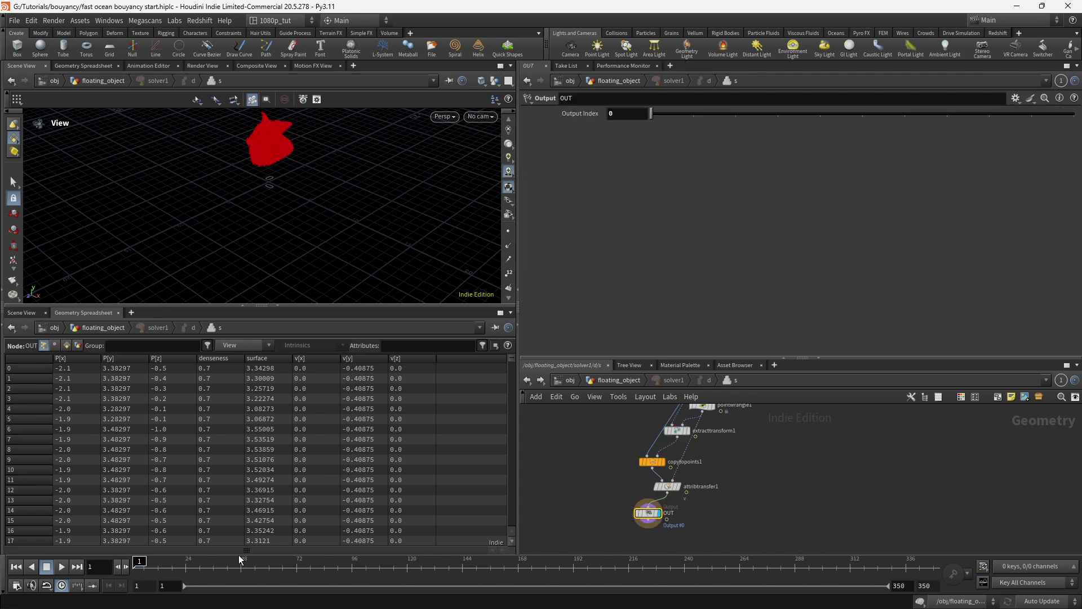
# Step: Play the simulation with OUT displayed, and scrub back to frame 1 to check the pig head's motion
pyautogui.click(63, 566)
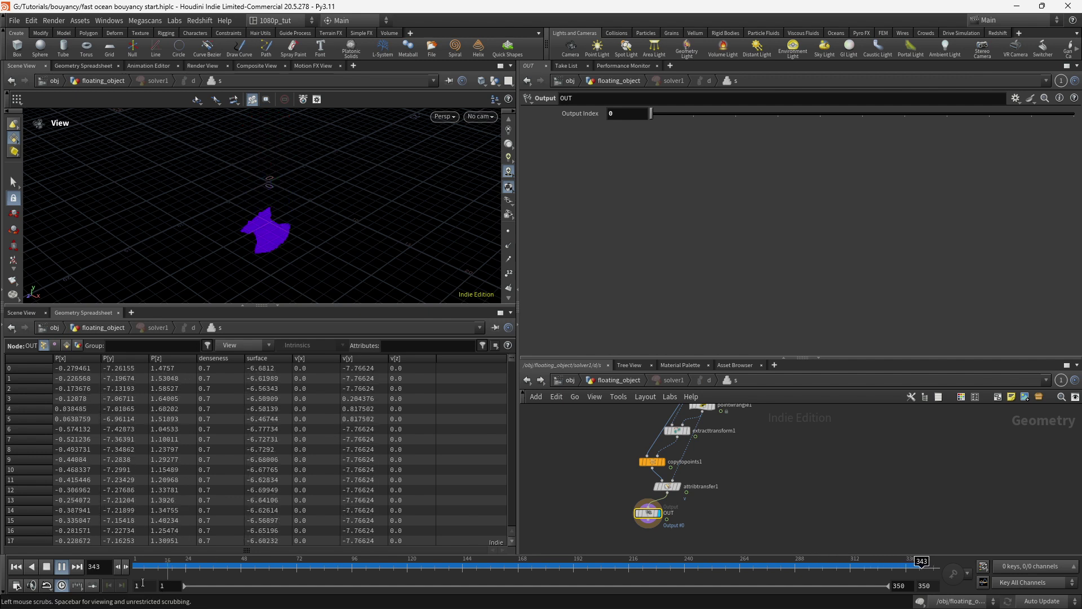
pyautogui.press('Up')
pyautogui.moveTo(280, 568); pyautogui.dragTo(155, 568)
pyautogui.moveTo(221, 567); pyautogui.dragTo(121, 566)
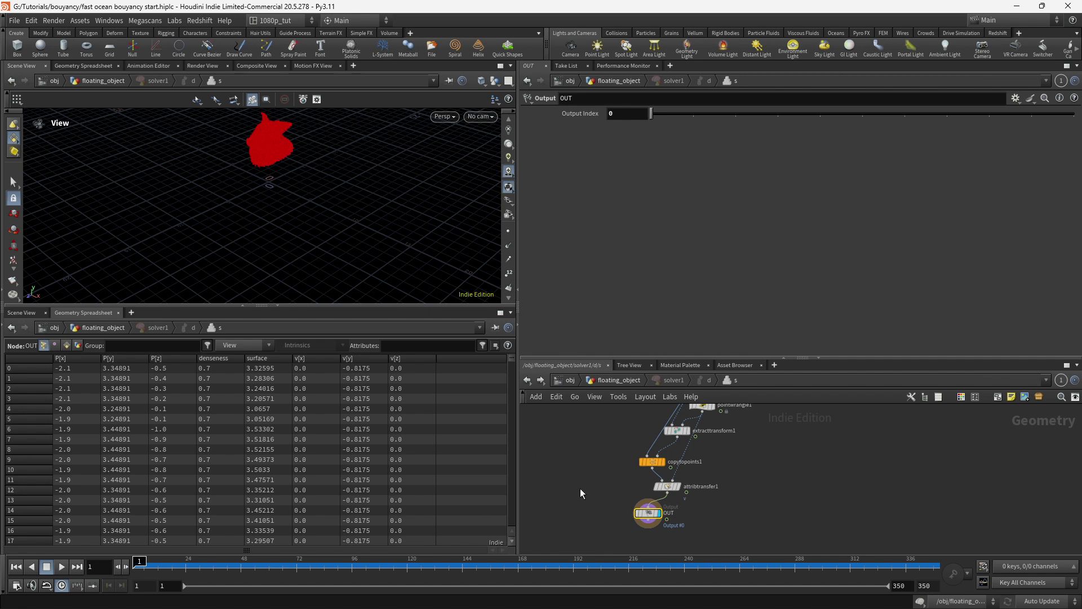
pyautogui.press('Up')
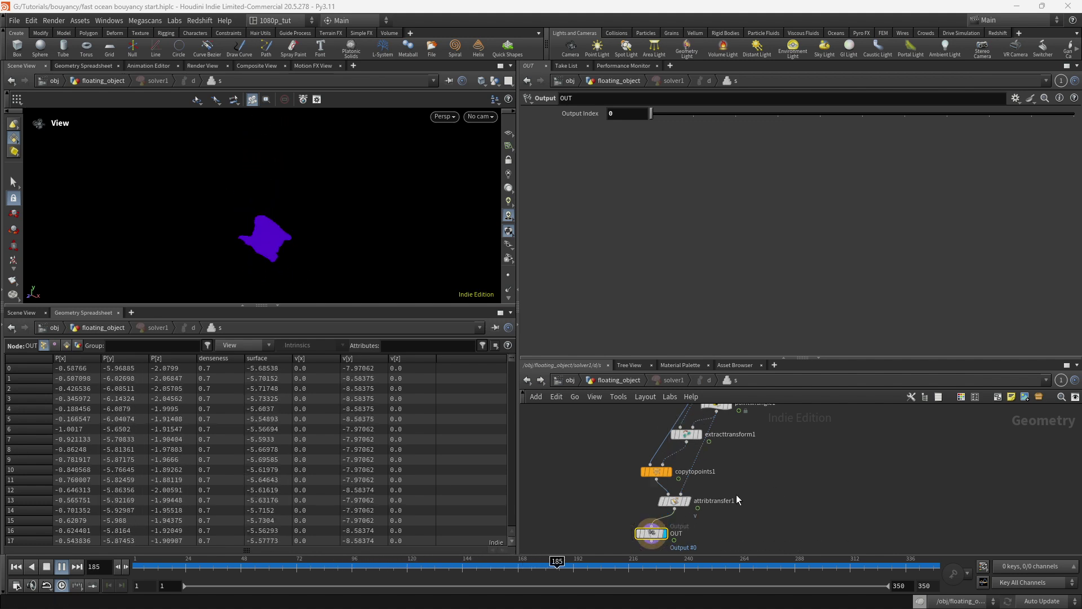
pyautogui.moveTo(746, 462); pyautogui.dragTo(732, 478, button='middle')
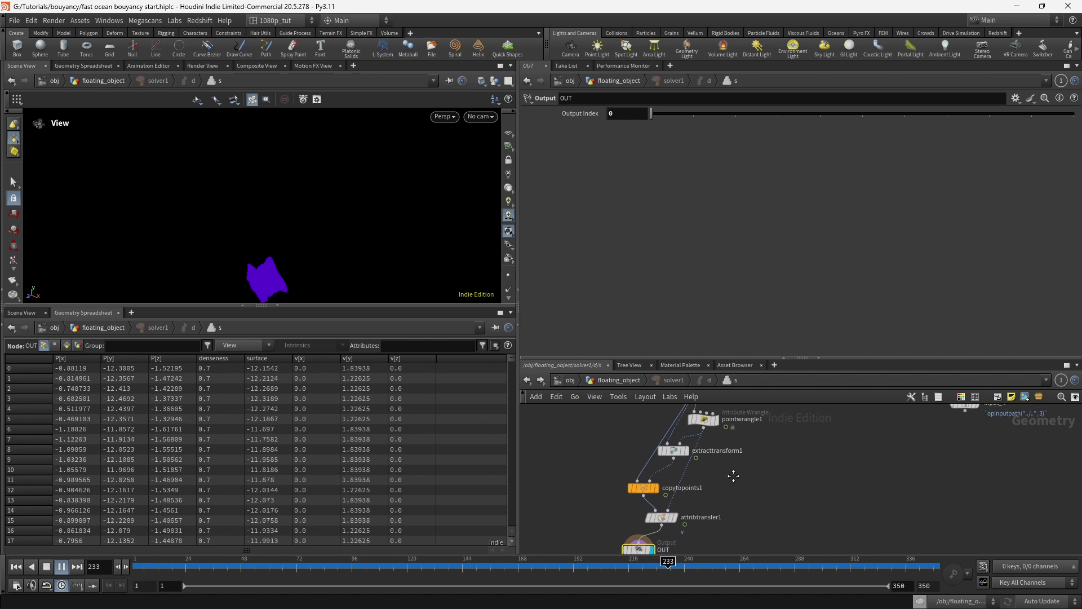
pyautogui.click(701, 420)
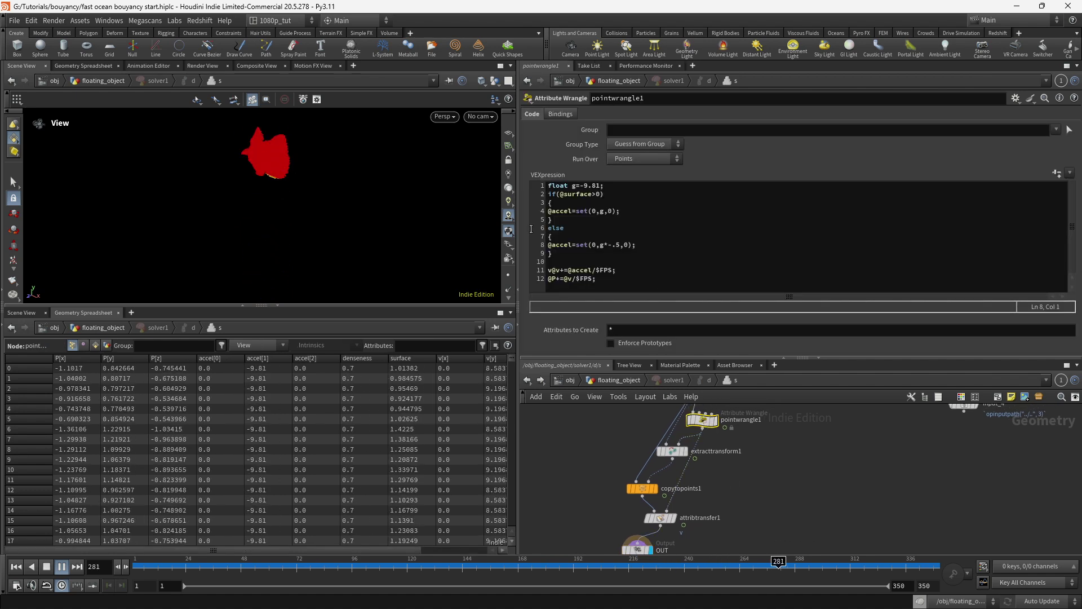
pyautogui.tripleClick(581, 246)
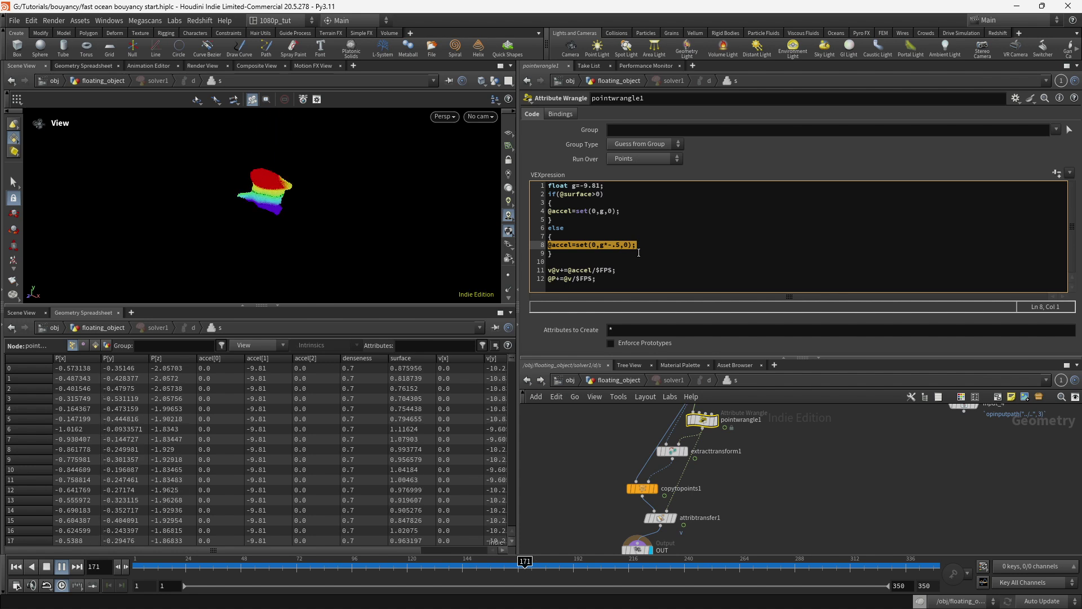
pyautogui.click(642, 243)
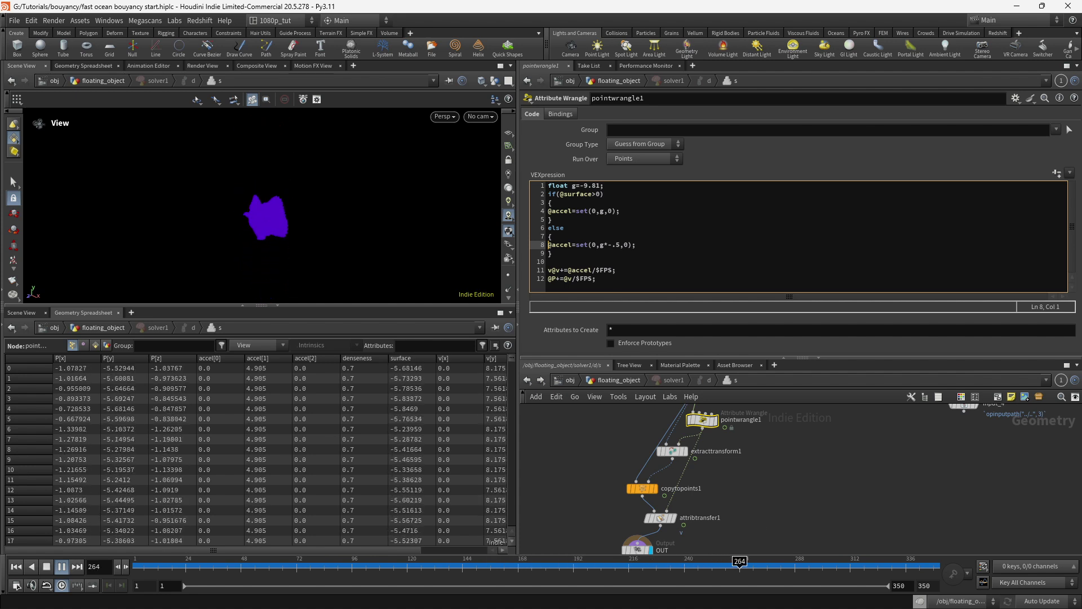
# Step: Scrub the solver result, return to the floating_object network and scrub to frame 323 to check the pig head against the ocean
pyautogui.moveTo(672, 568); pyautogui.dragTo(115, 520)
pyautogui.moveTo(205, 511); pyautogui.dragTo(476, 470)
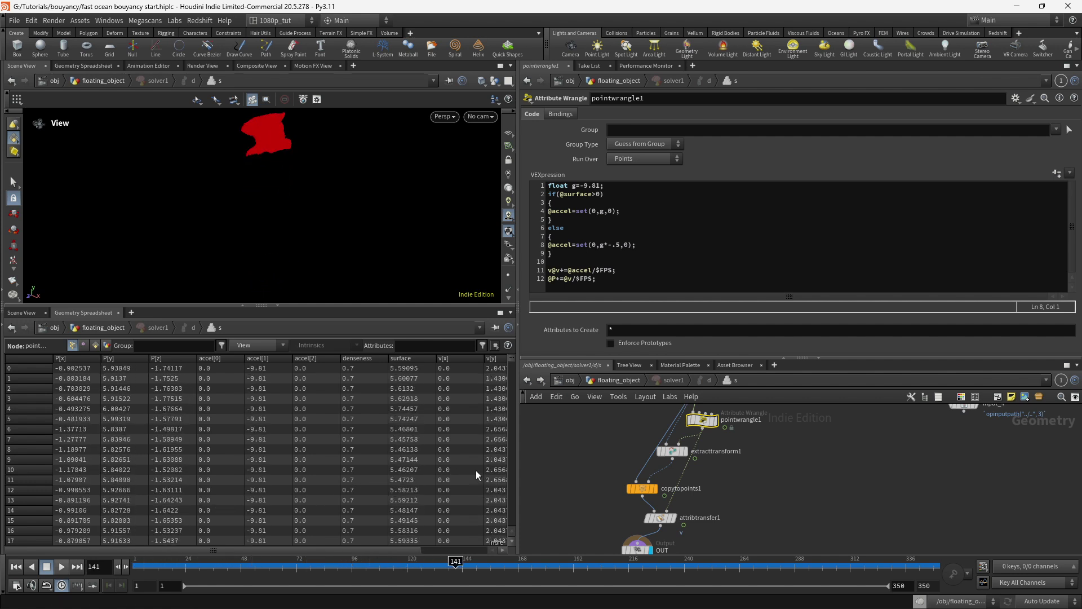
pyautogui.click(611, 382)
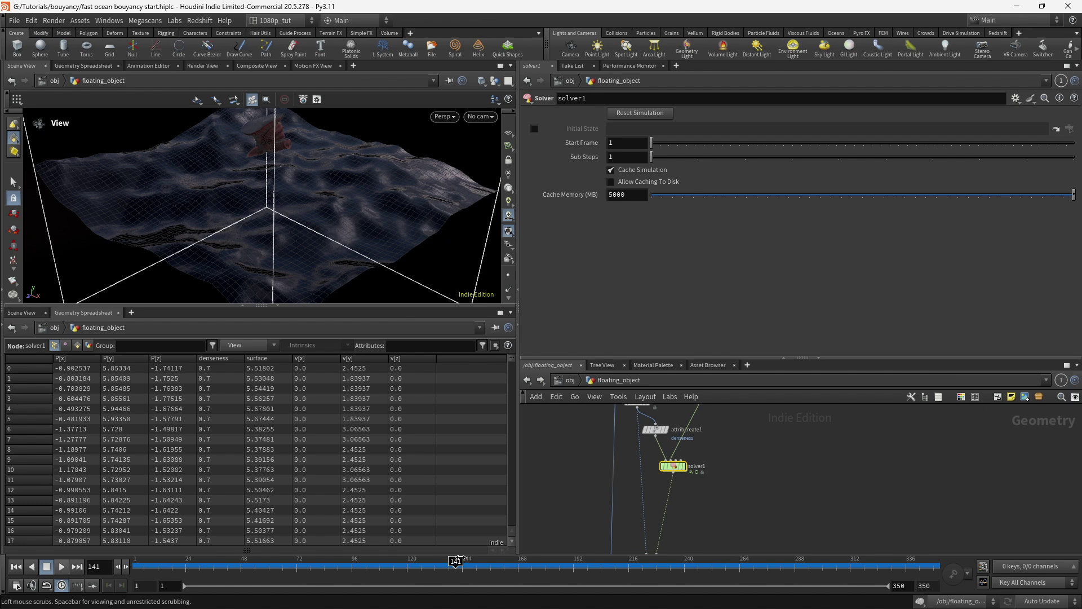
pyautogui.moveTo(454, 561); pyautogui.dragTo(877, 471)
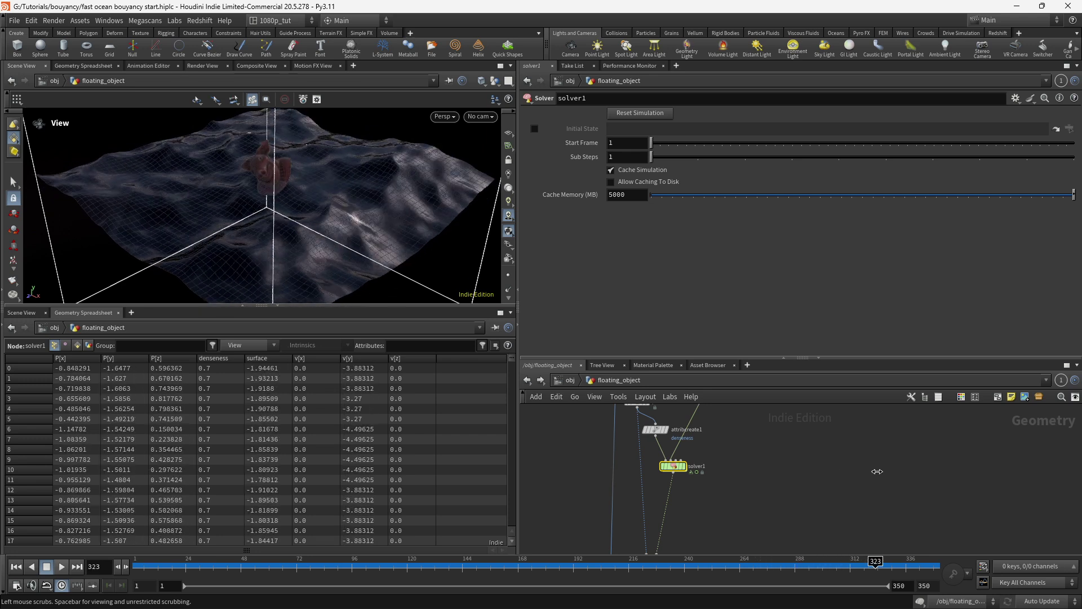